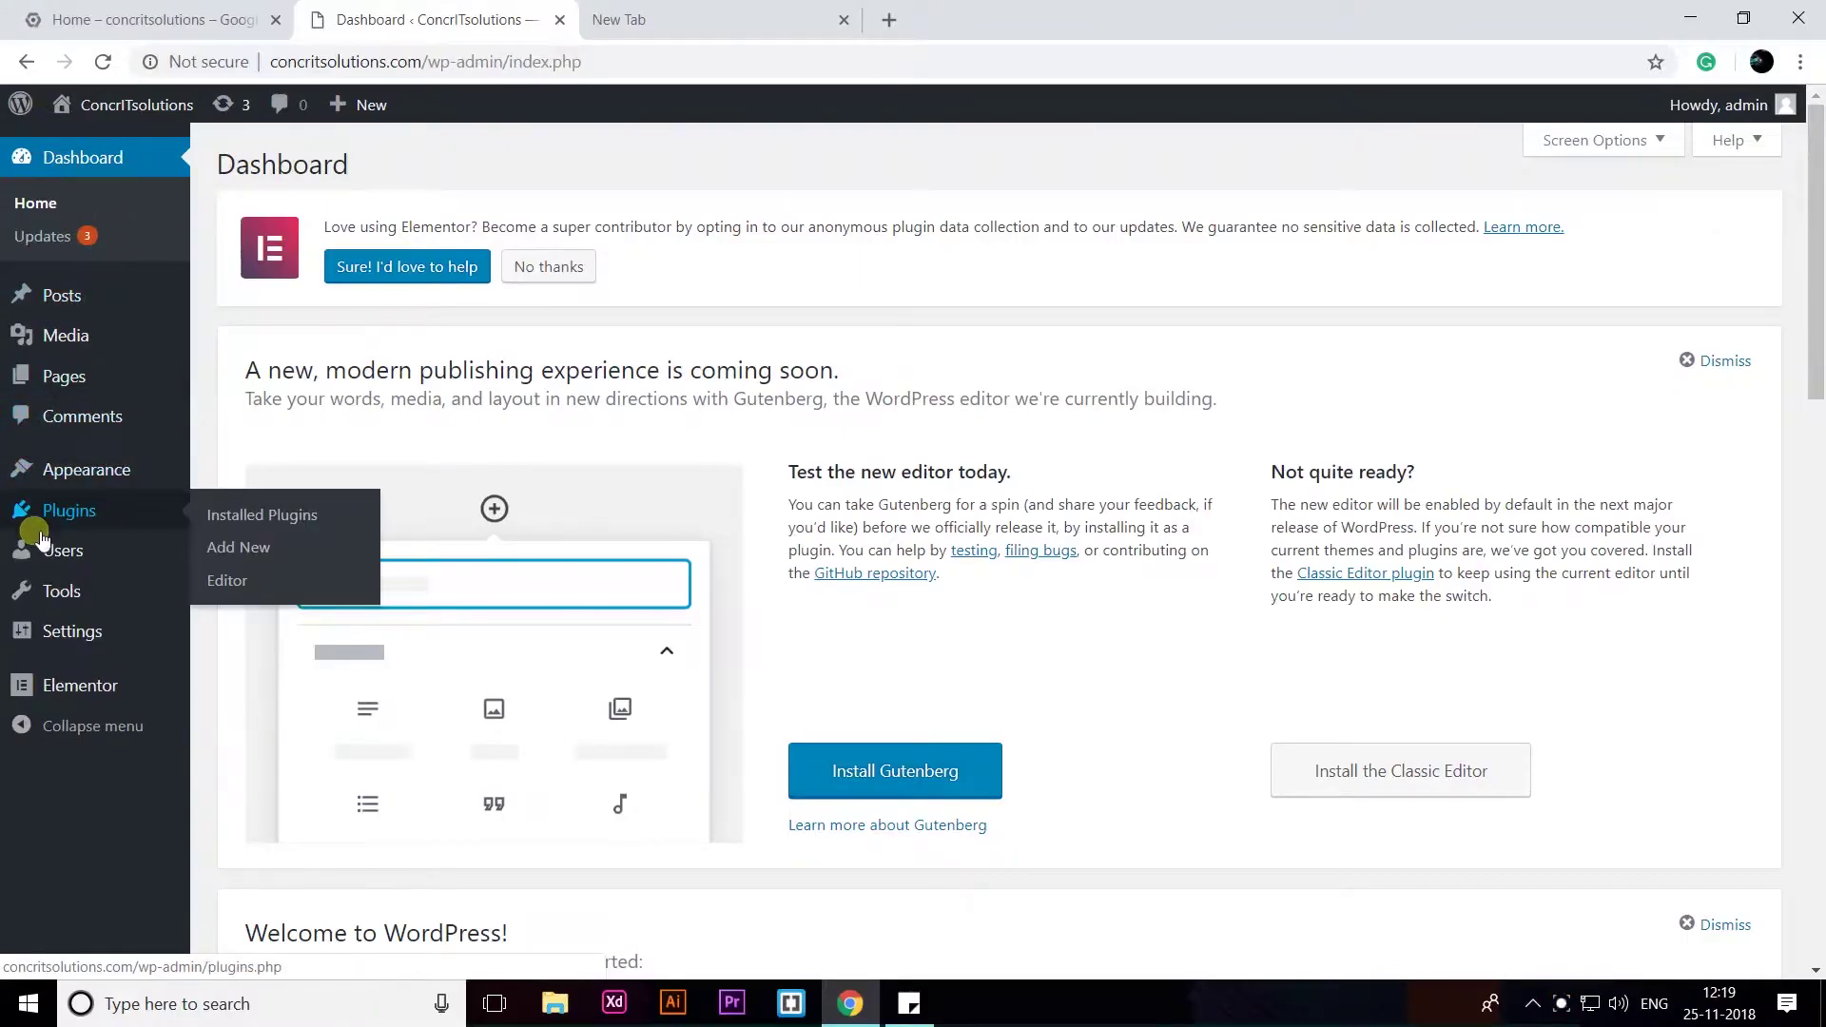
- Open the Installed Plugins list, showing Child Themify and Elementor
{"action": "left_click", "coordinate": [65, 513]}
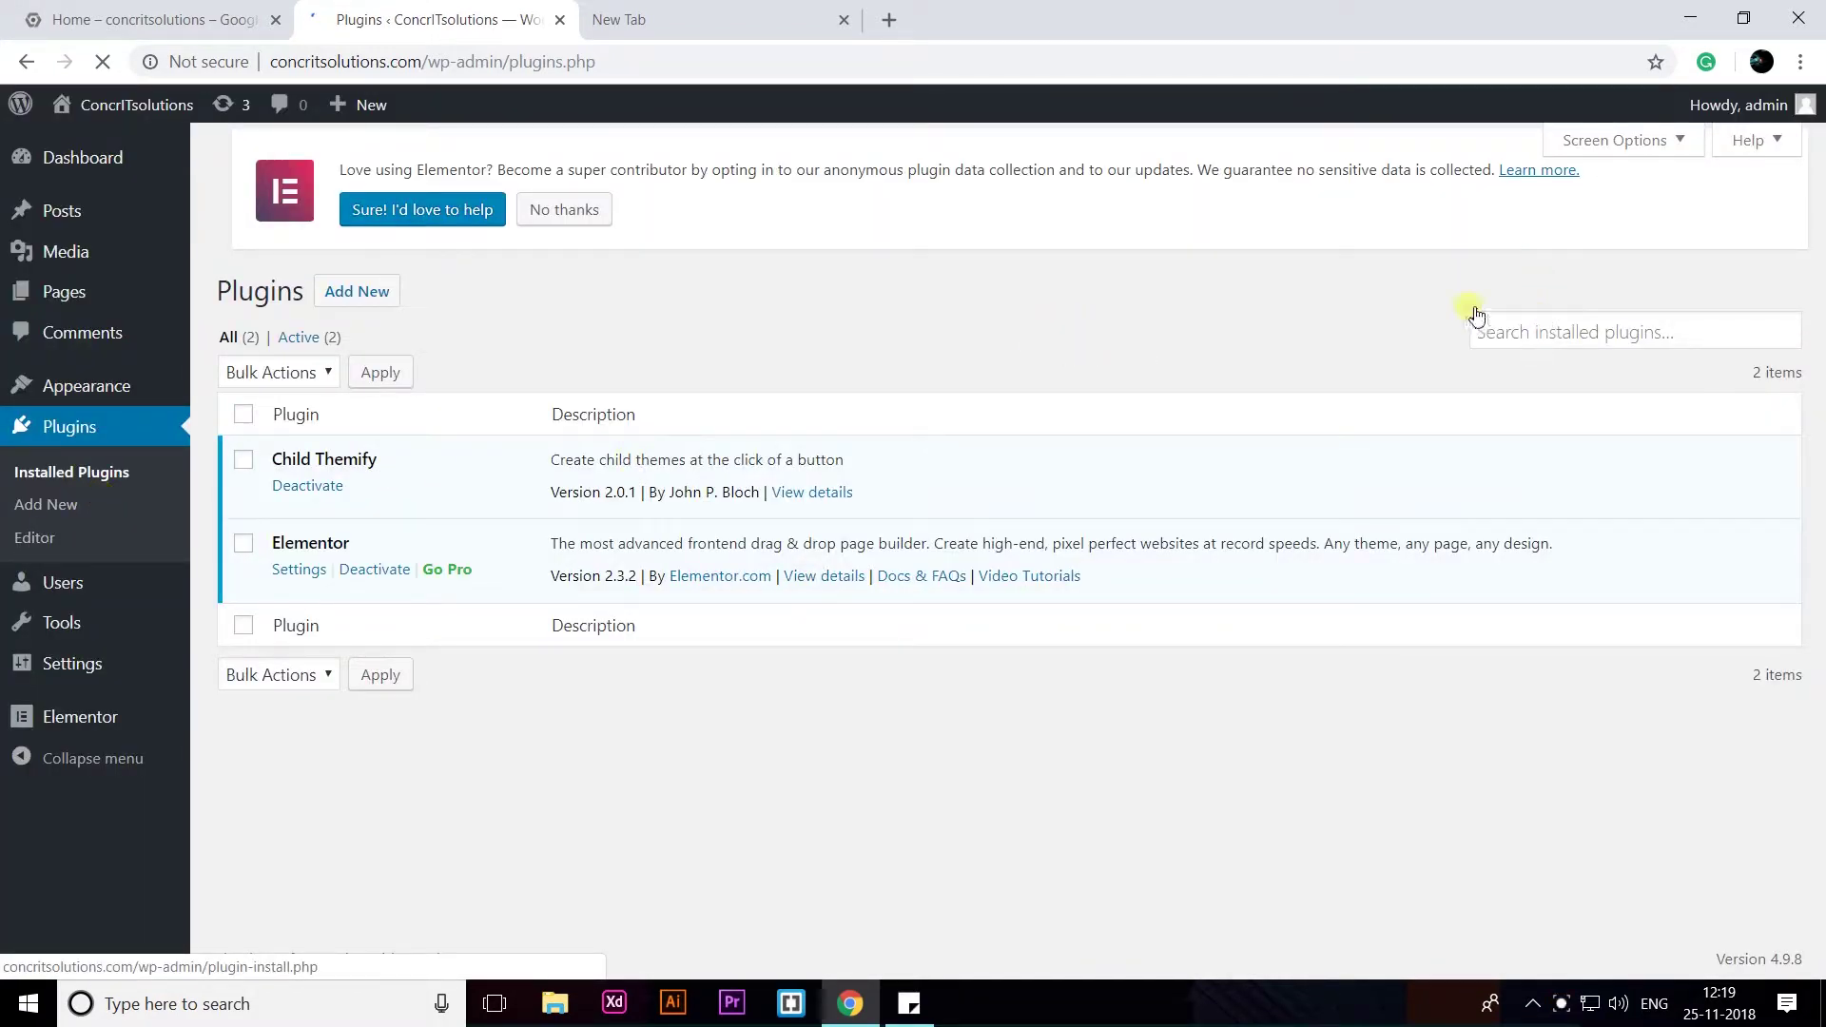
- Search 'wp smtp', then install and activate WP Mail SMTP by WPForms
{"action": "left_click", "coordinate": [385, 167]}
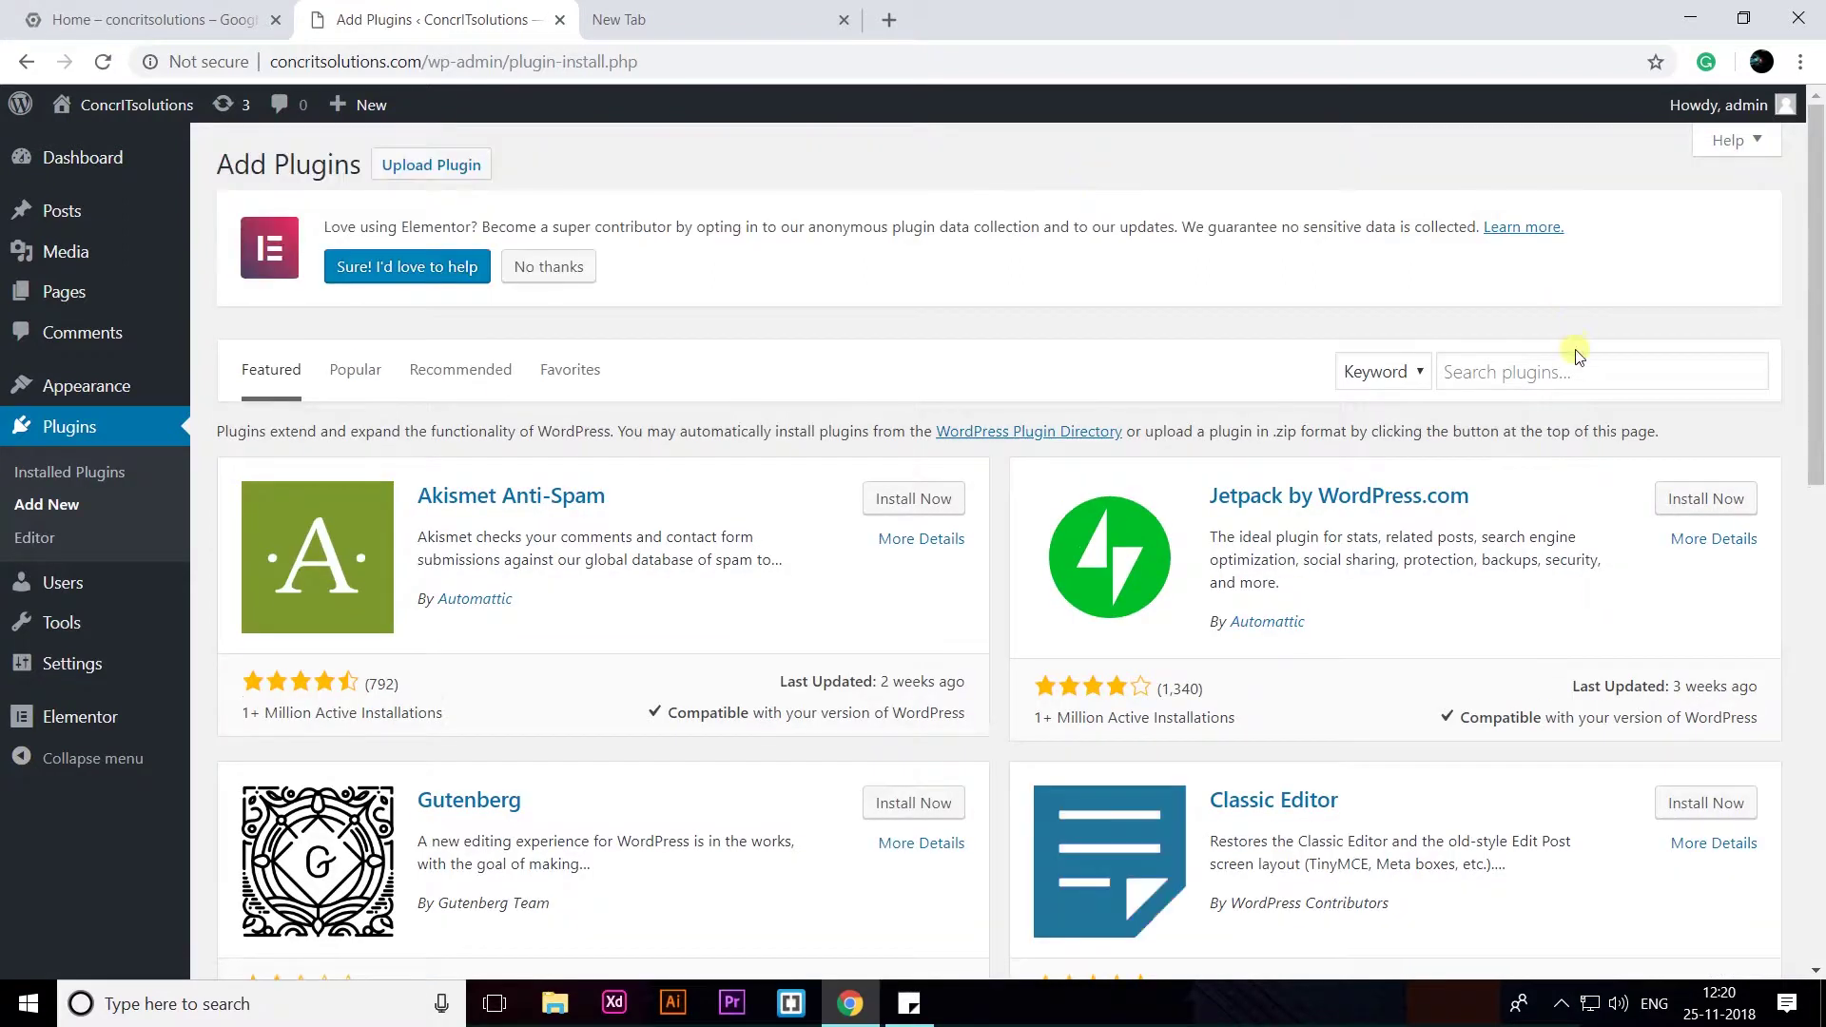
{"action": "left_click", "coordinate": [1575, 373]}
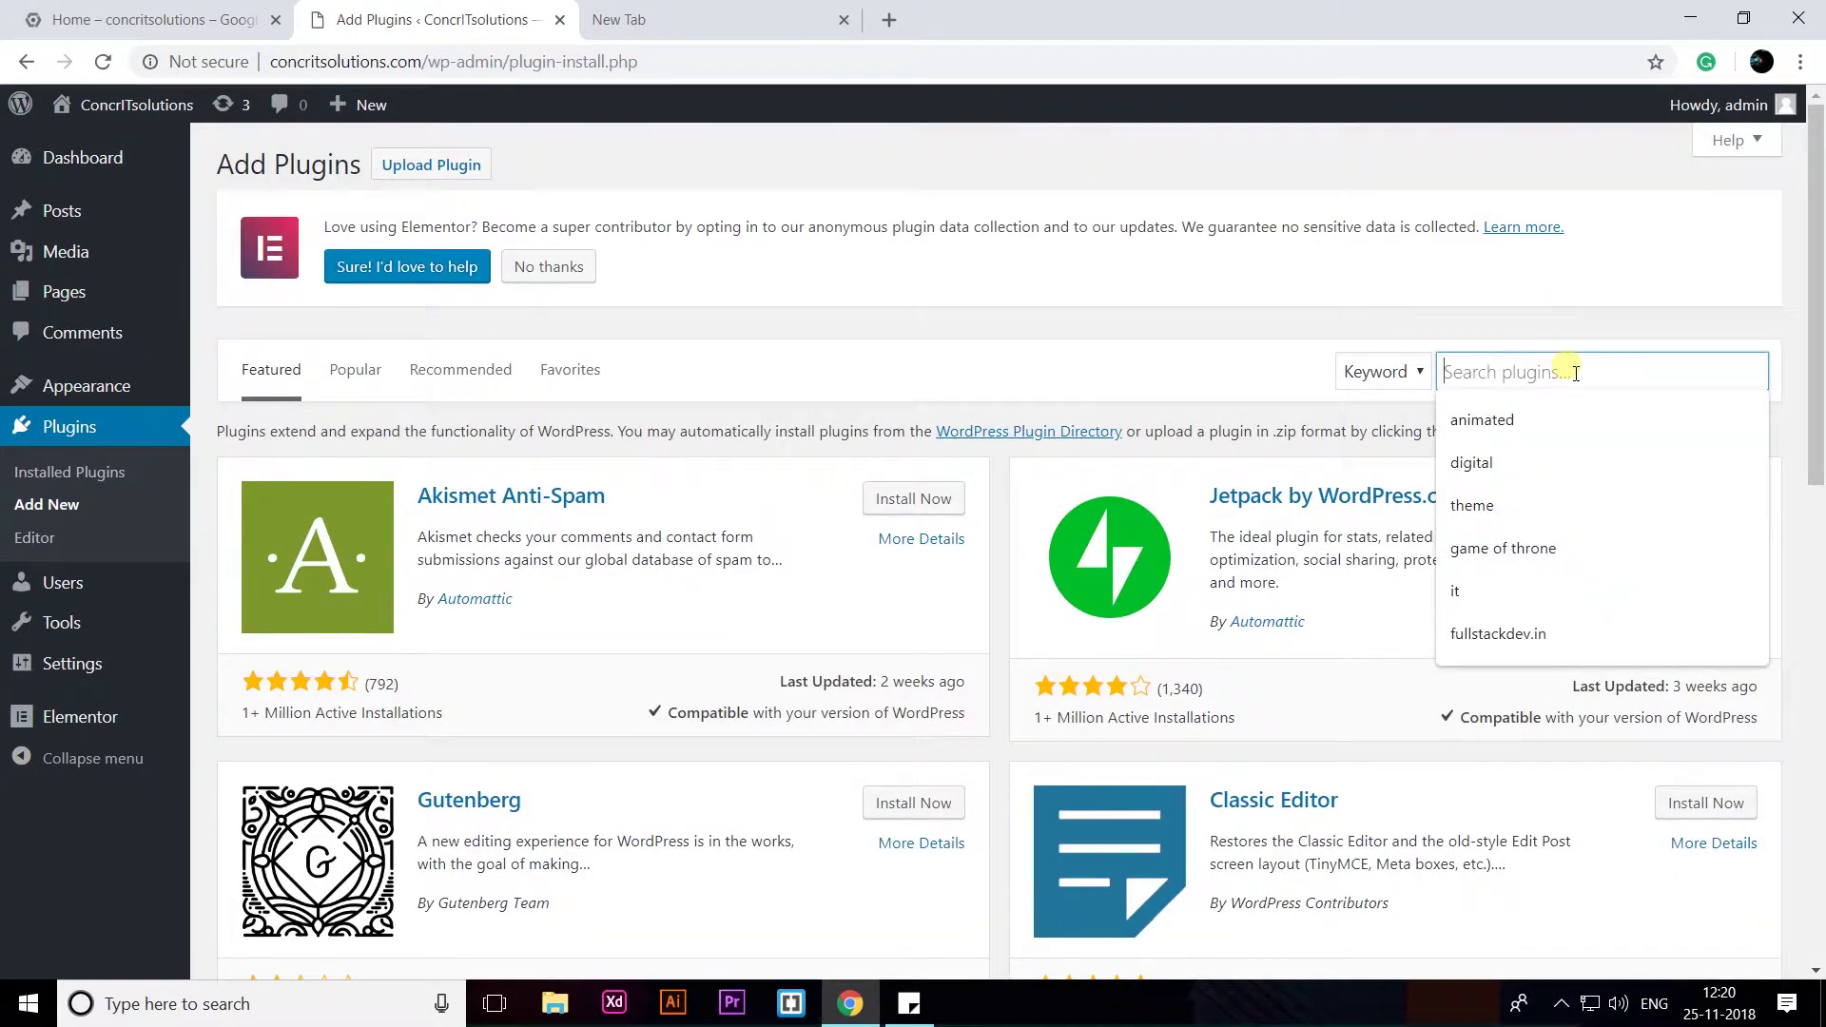
{"action": "type", "text": "wp "}
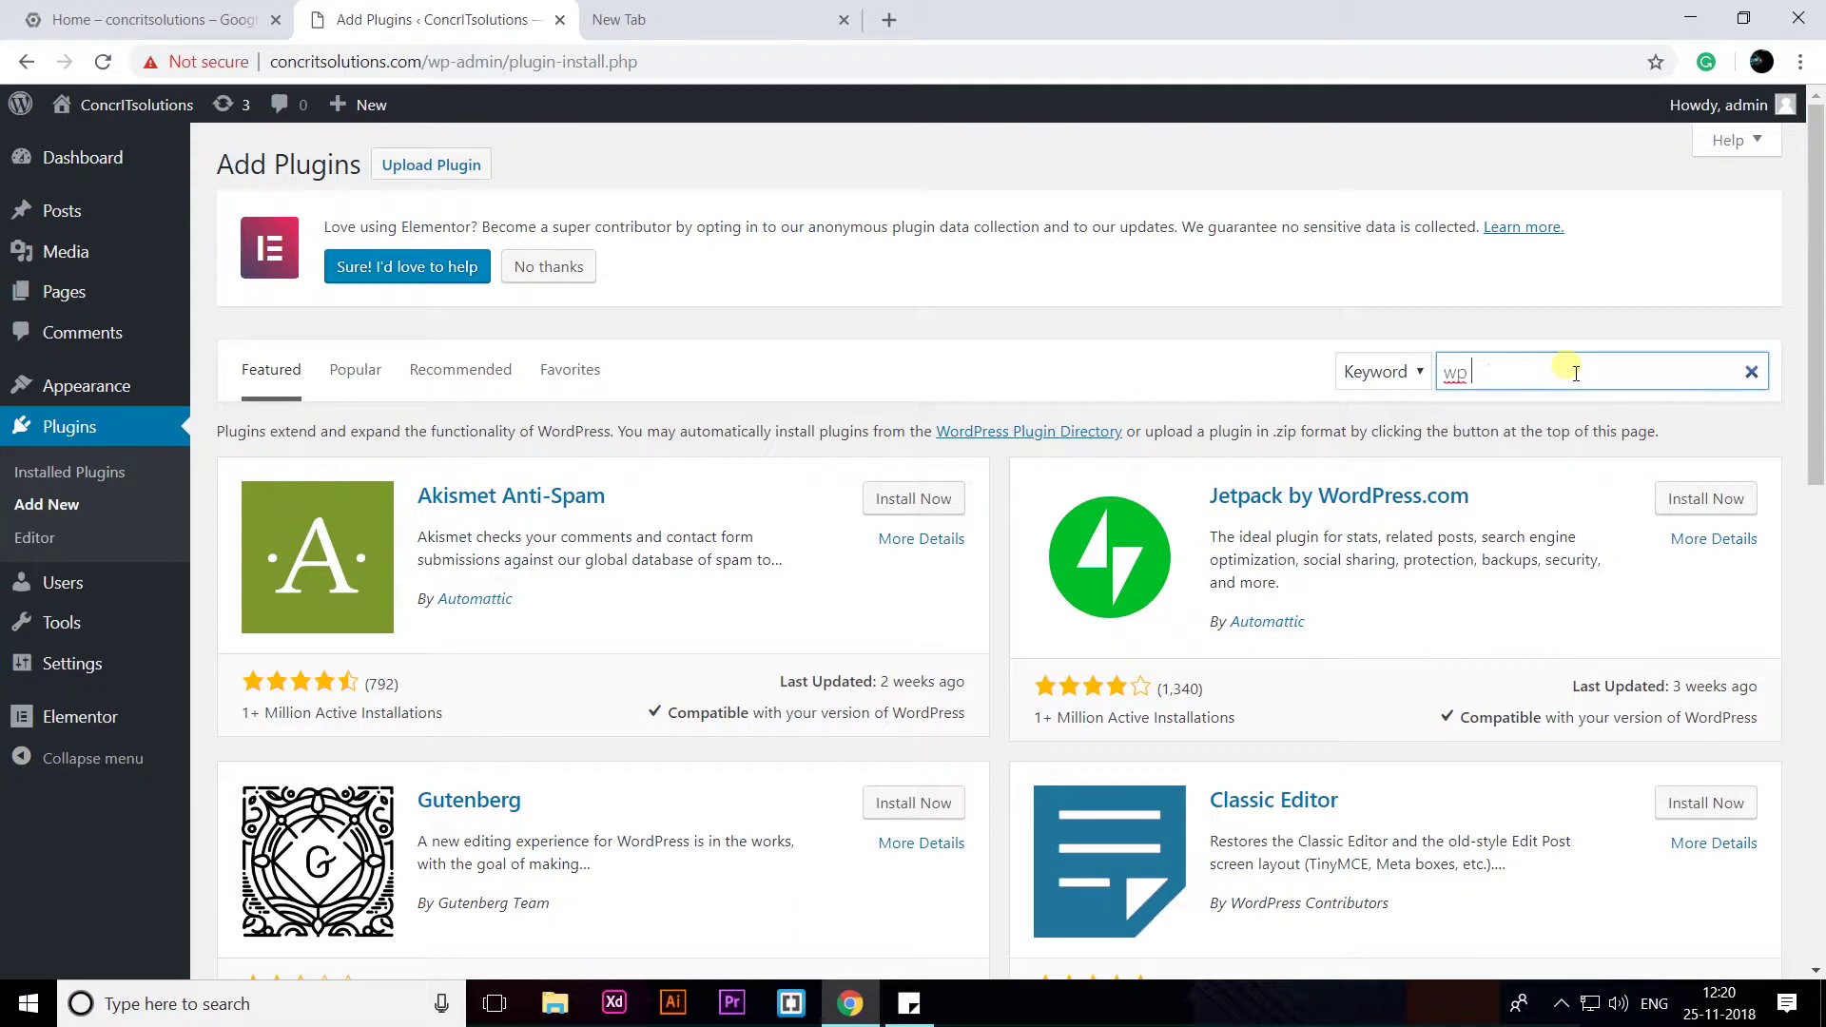
{"action": "type", "text": "smtp"}
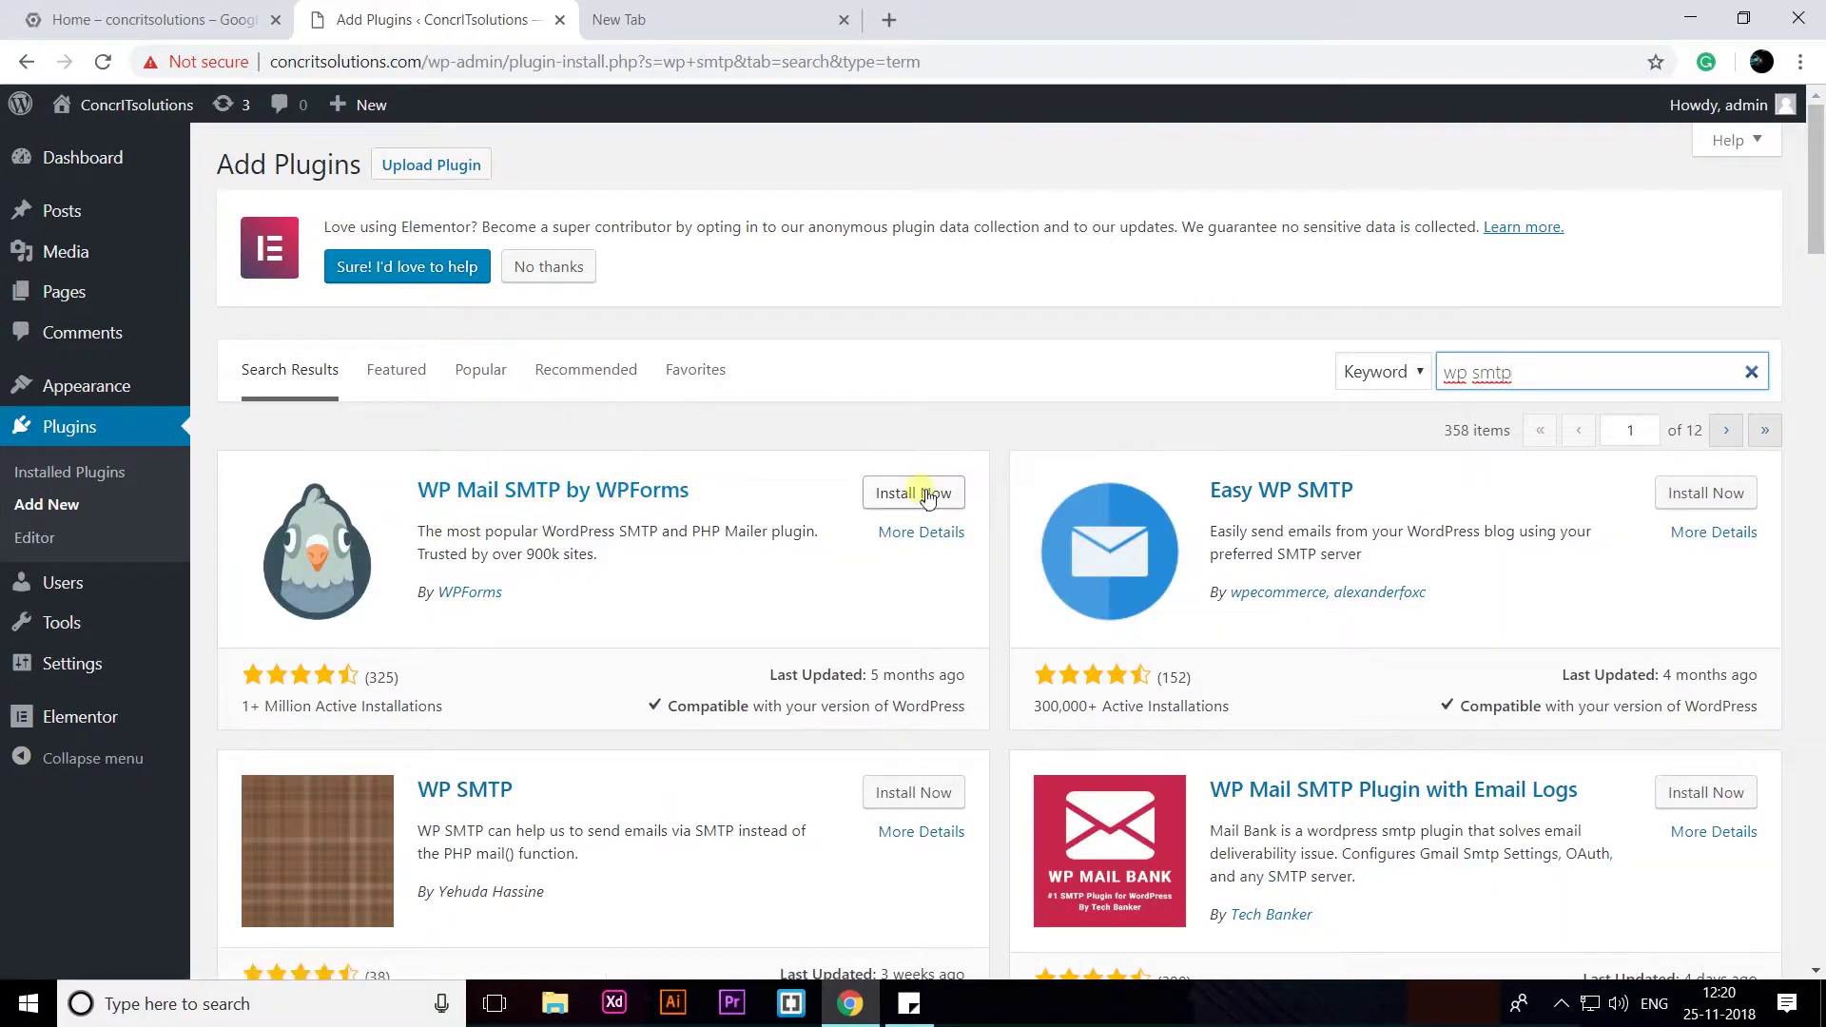
{"action": "left_click", "coordinate": [927, 496]}
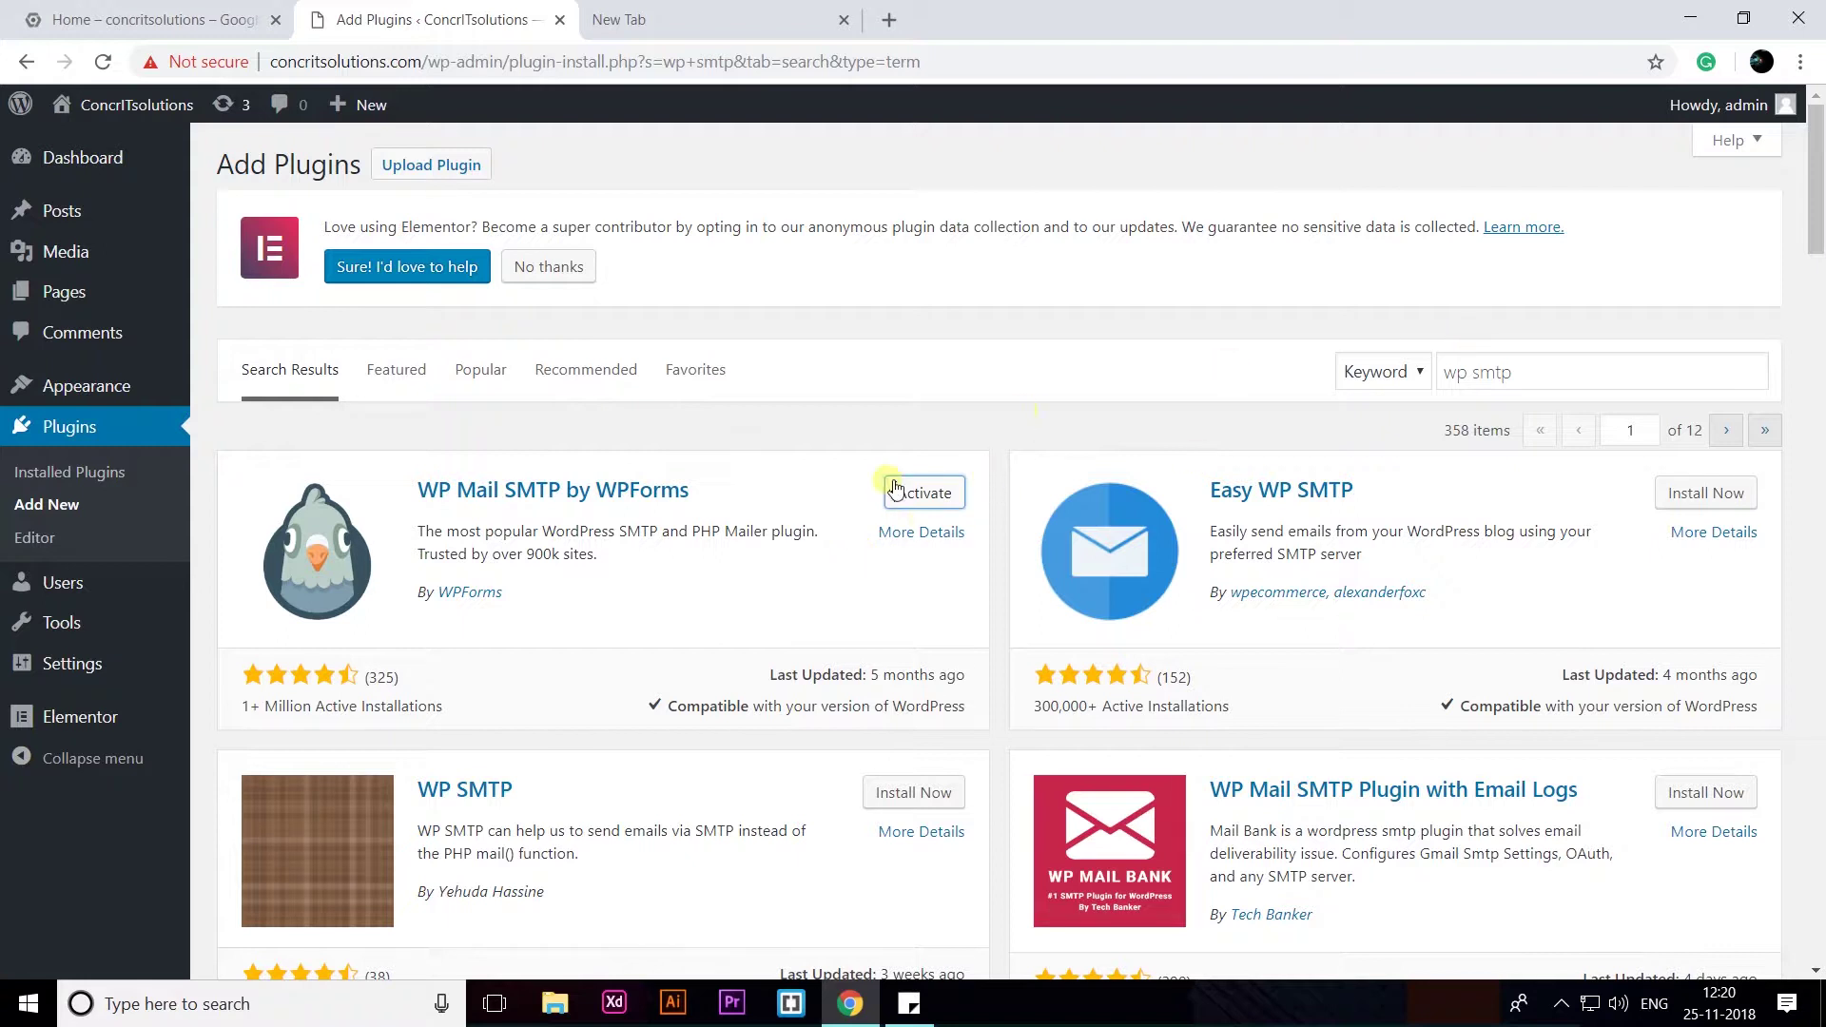
{"action": "left_click", "coordinate": [920, 495]}
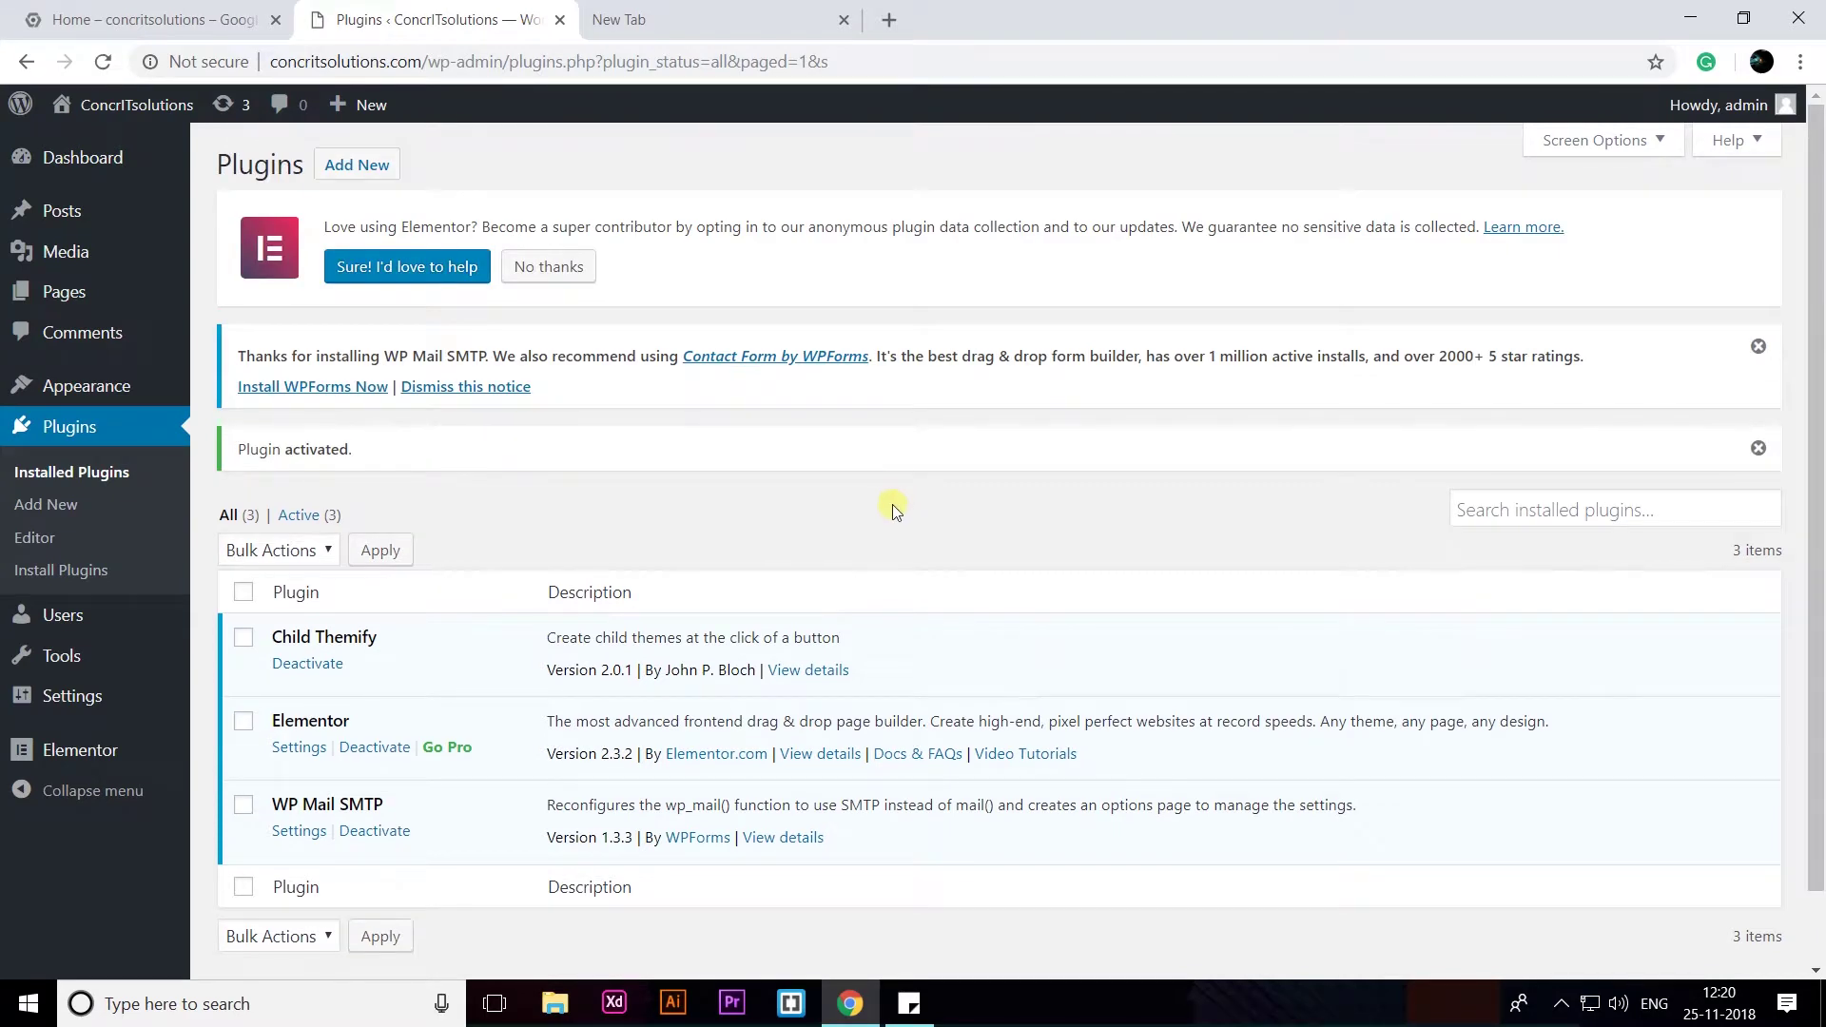
{"action": "scroll", "coordinate": [886, 489], "scroll_direction": "down", "scroll_amount": 1}
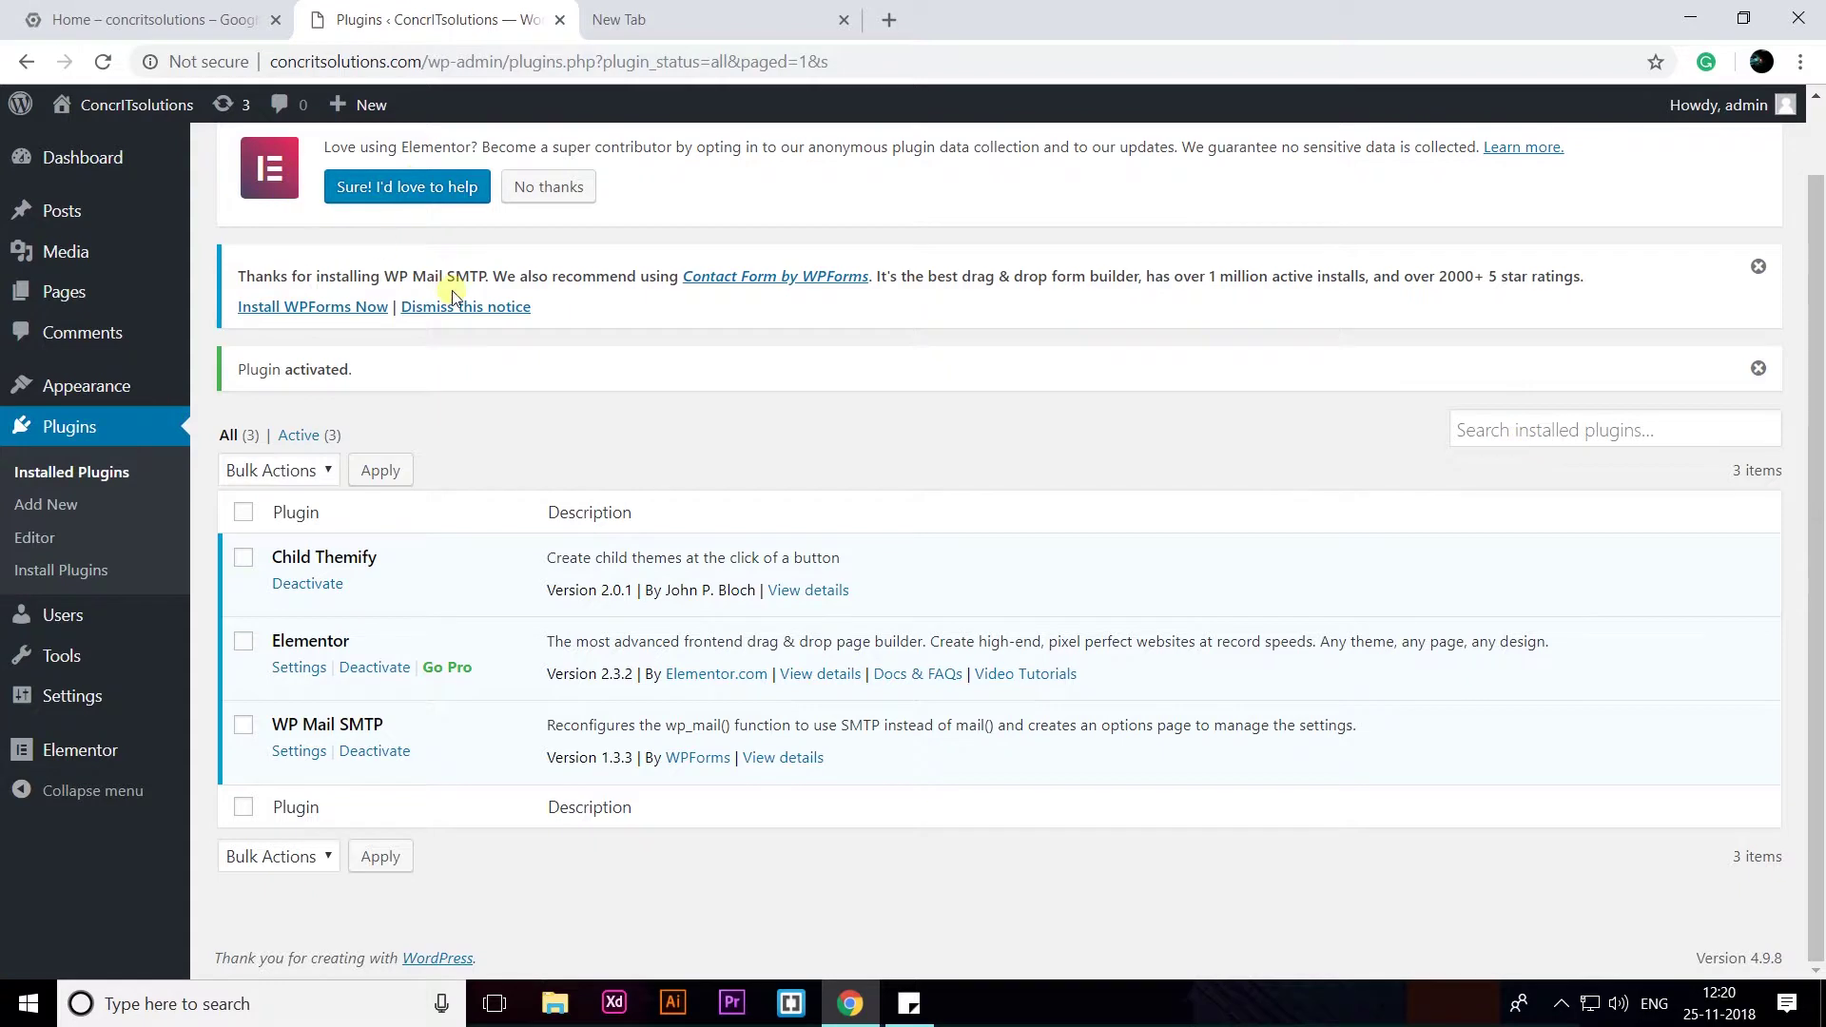
{"action": "scroll", "coordinate": [453, 289], "scroll_direction": "up", "scroll_amount": 1}
{"action": "left_click", "coordinate": [337, 167]}
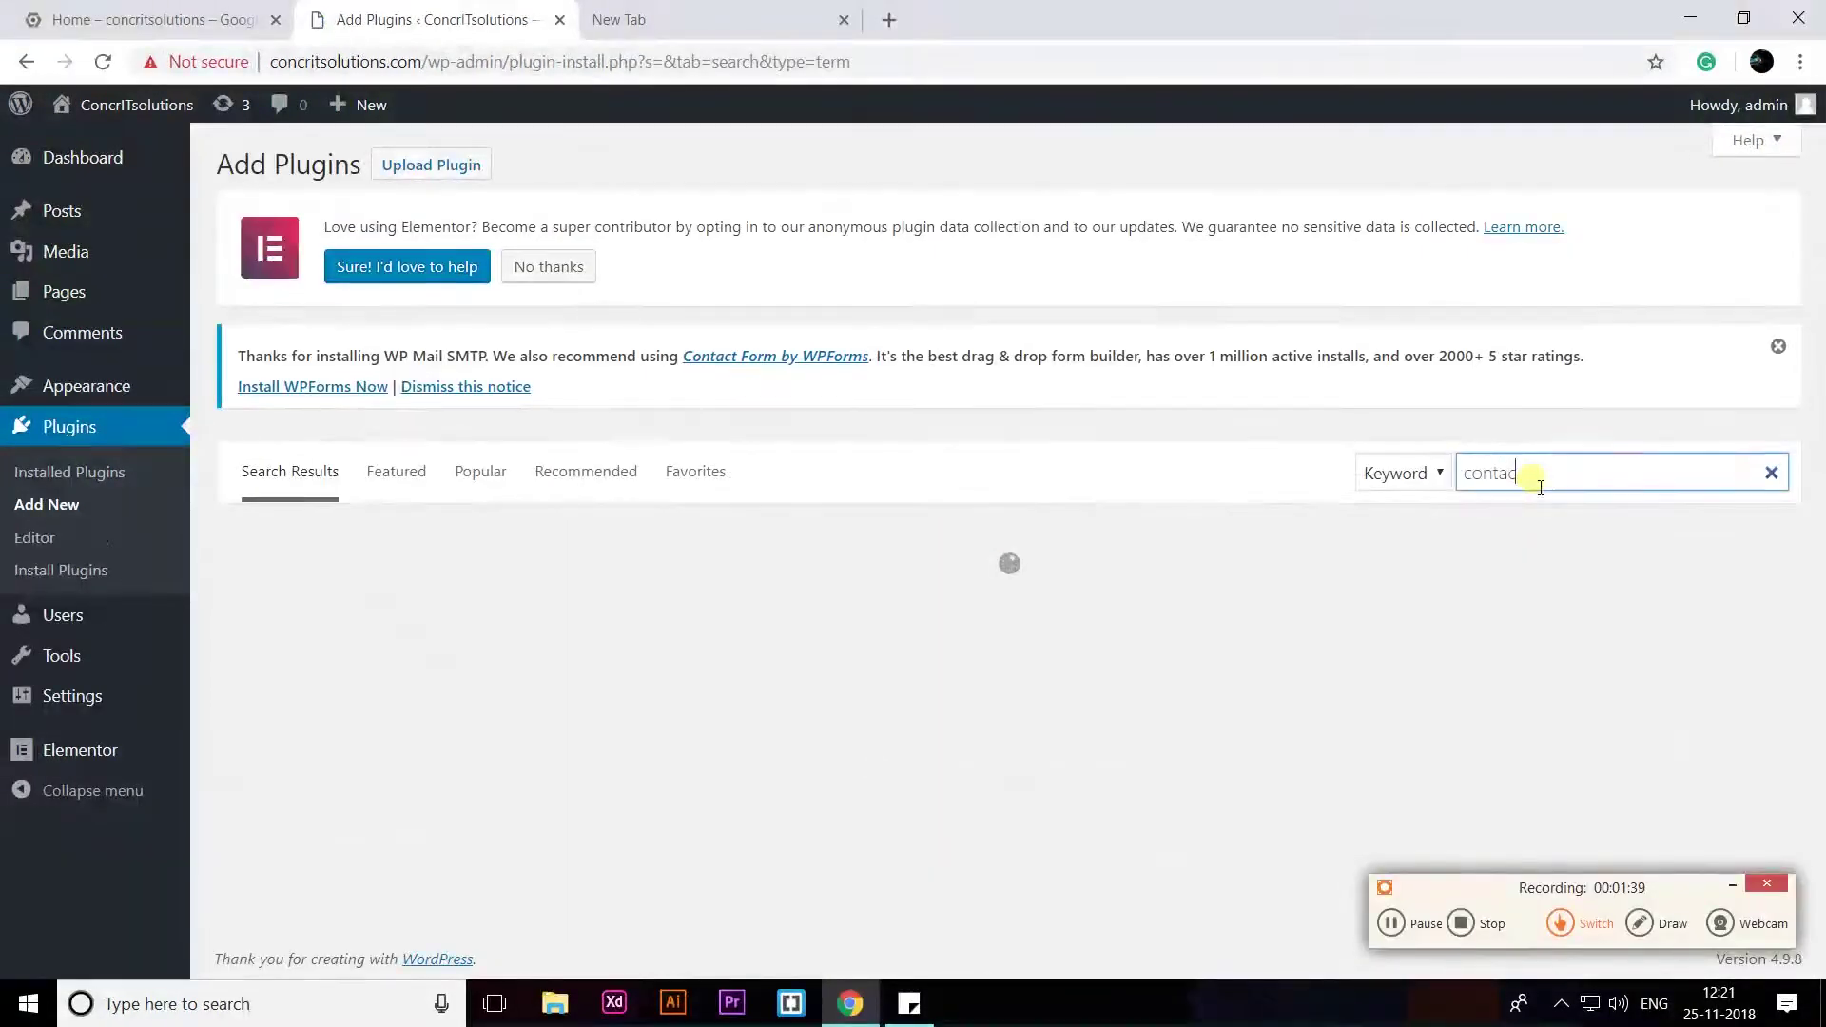
- Search 'contact', then install and activate the Contact Form 7 plugin
{"action": "type", "text": "t"}
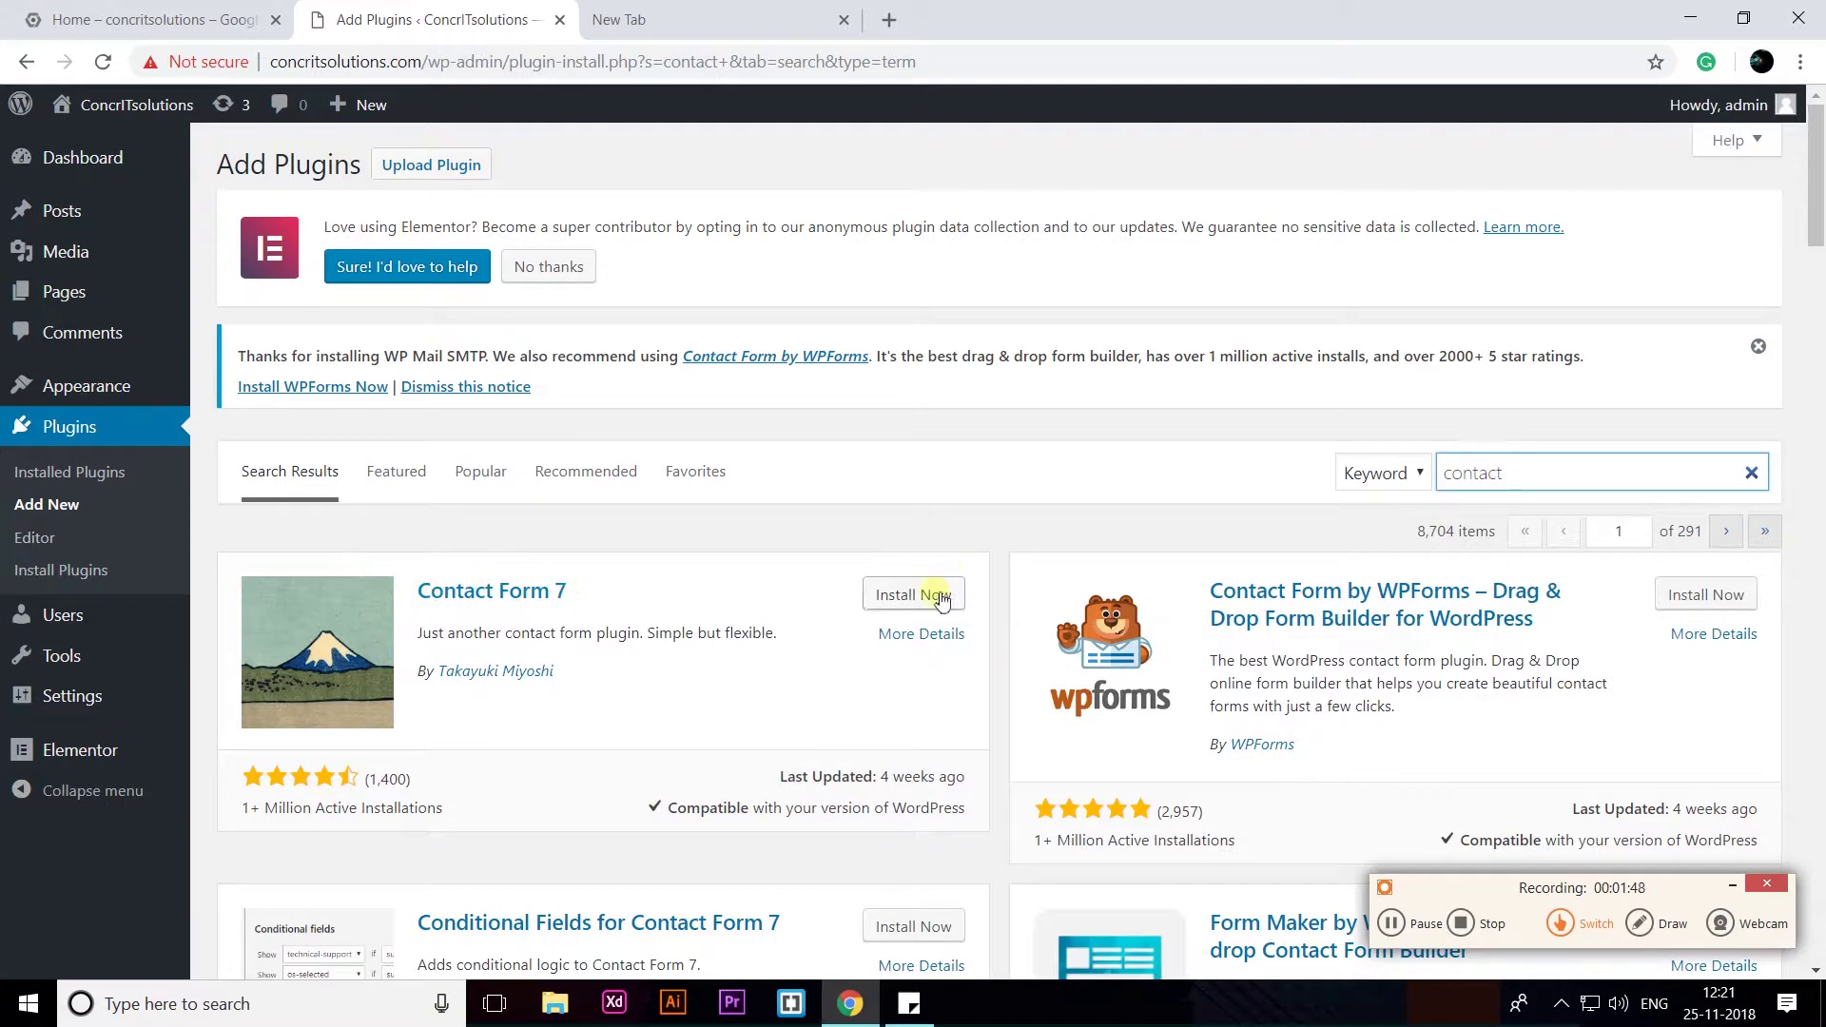
{"action": "left_click", "coordinate": [939, 596]}
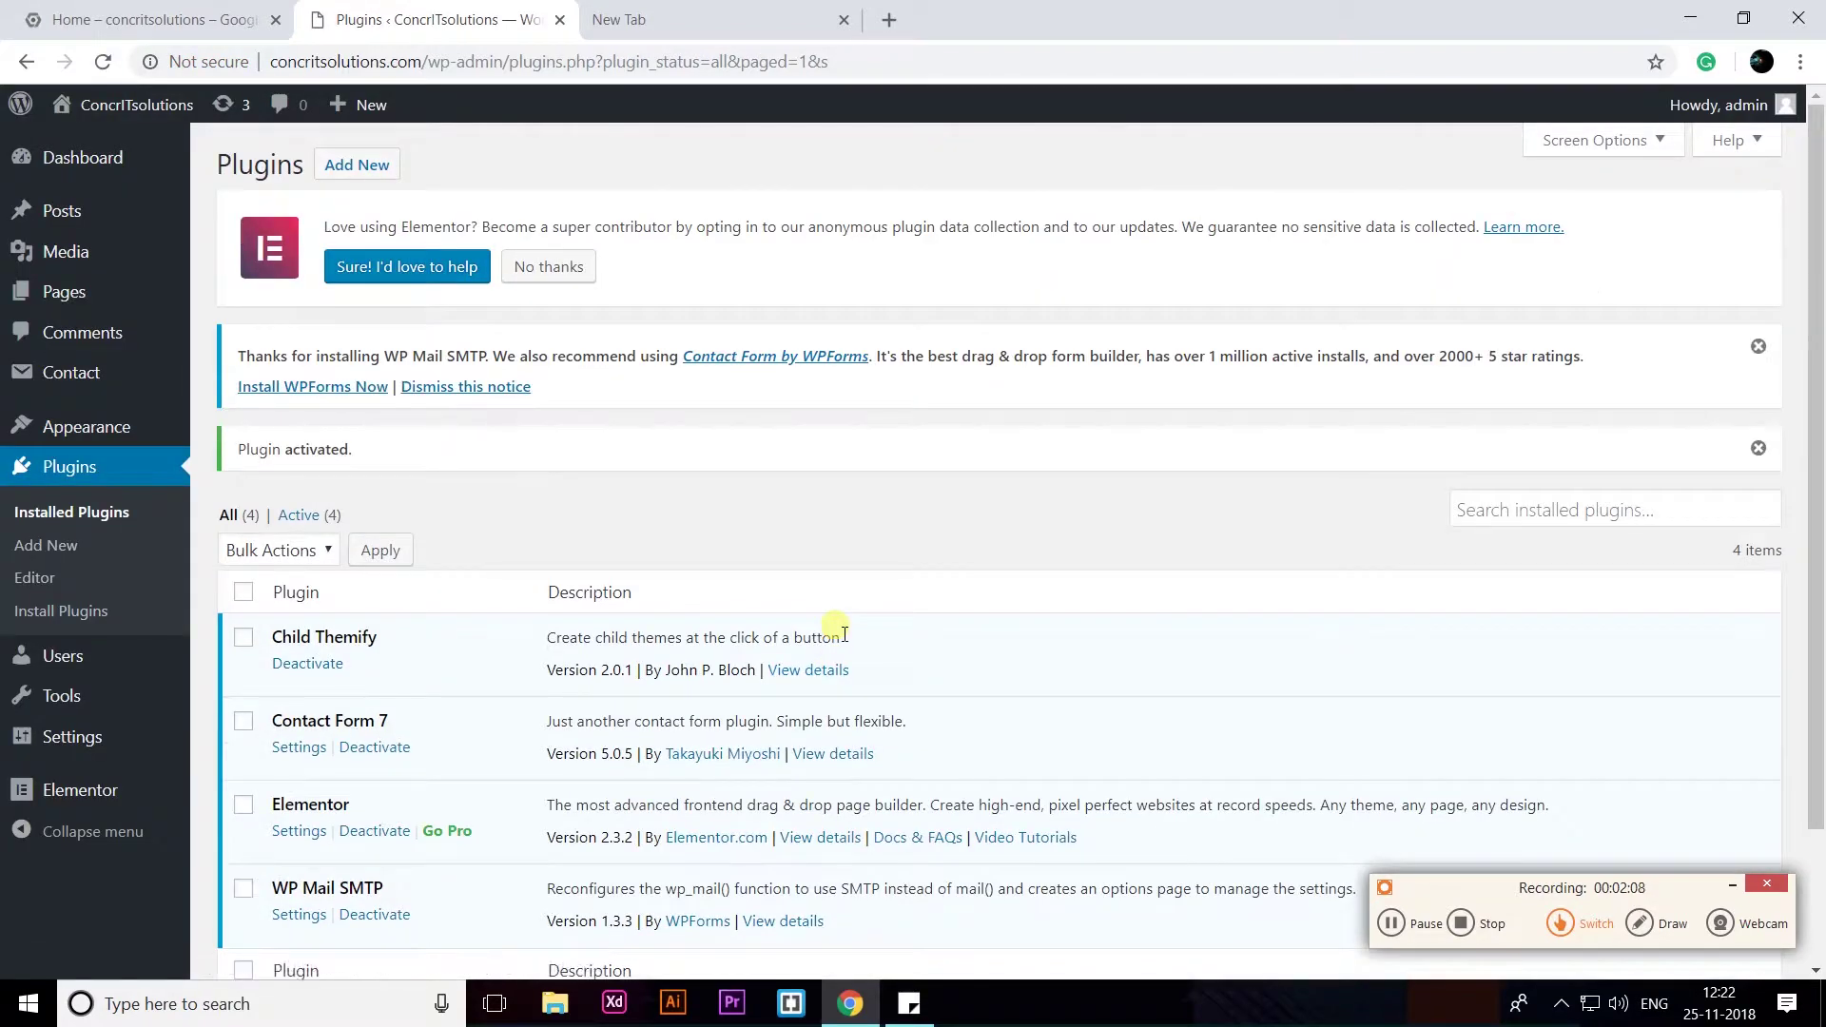
{"action": "left_click", "coordinate": [1732, 884]}
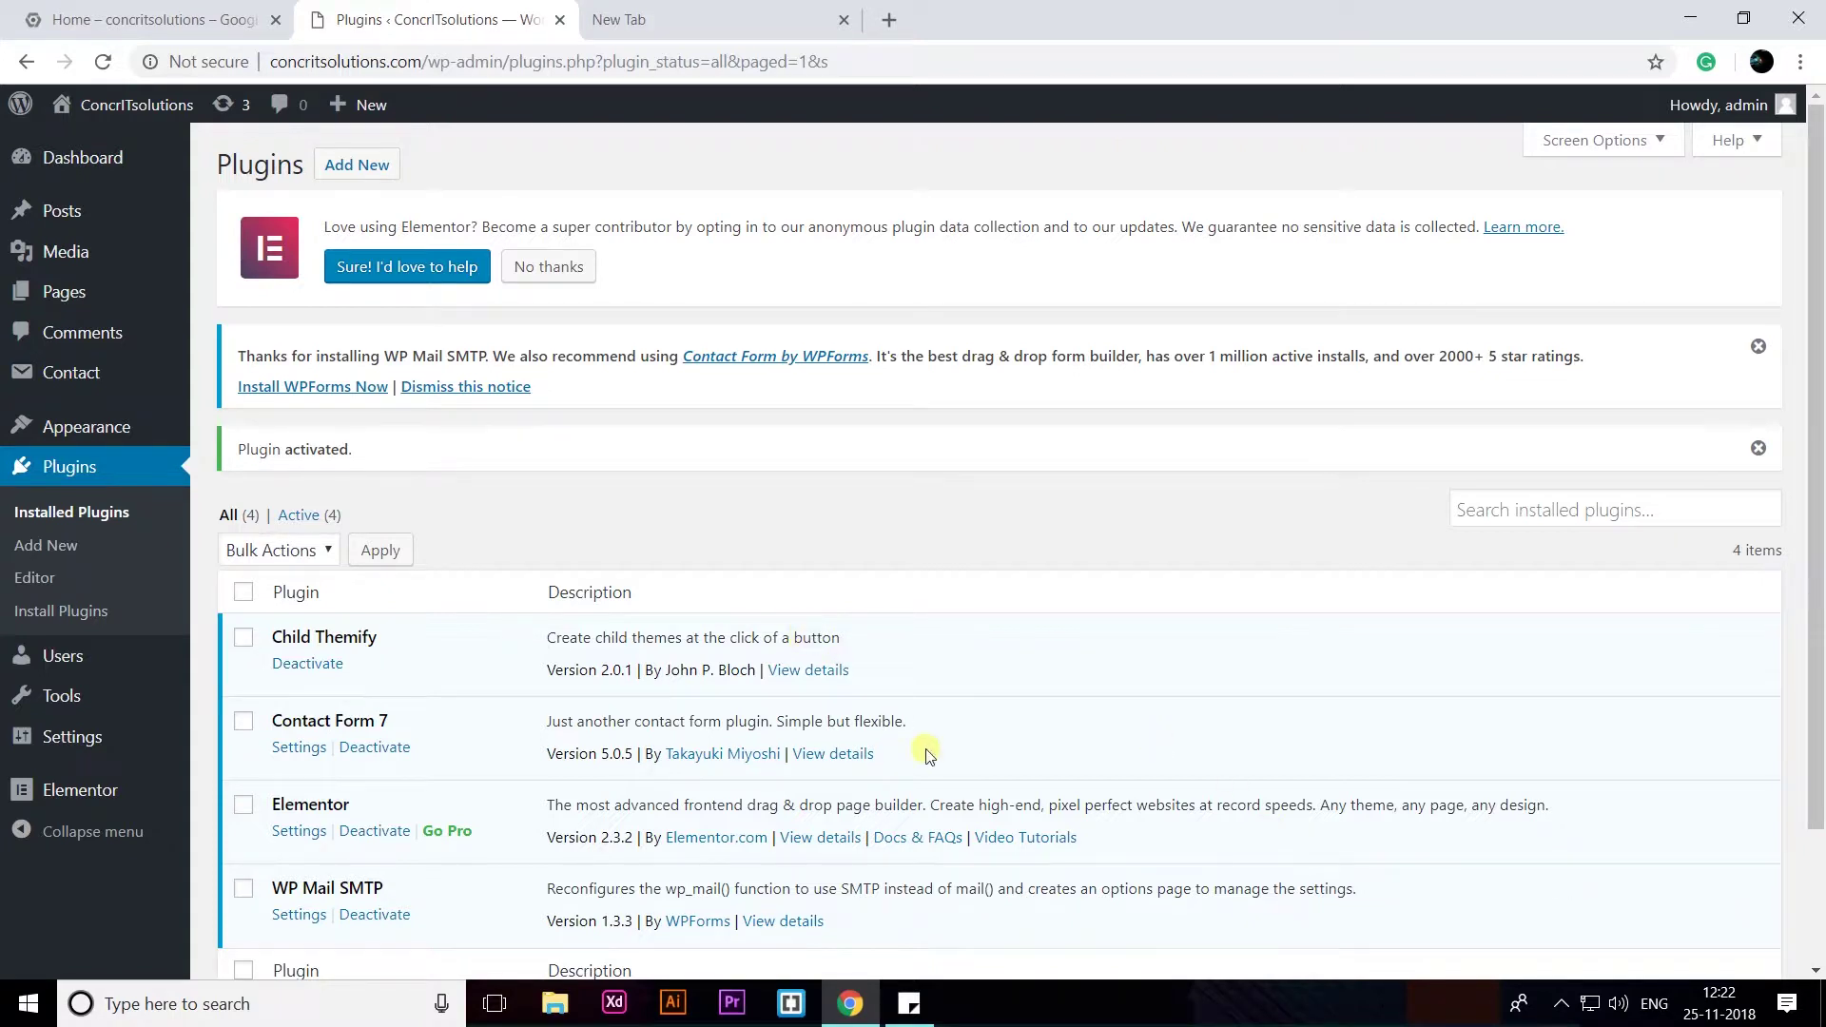
- Open the WP Mail SMTP settings page under Settings
{"action": "scroll", "coordinate": [665, 723], "scroll_direction": "down", "scroll_amount": 2}
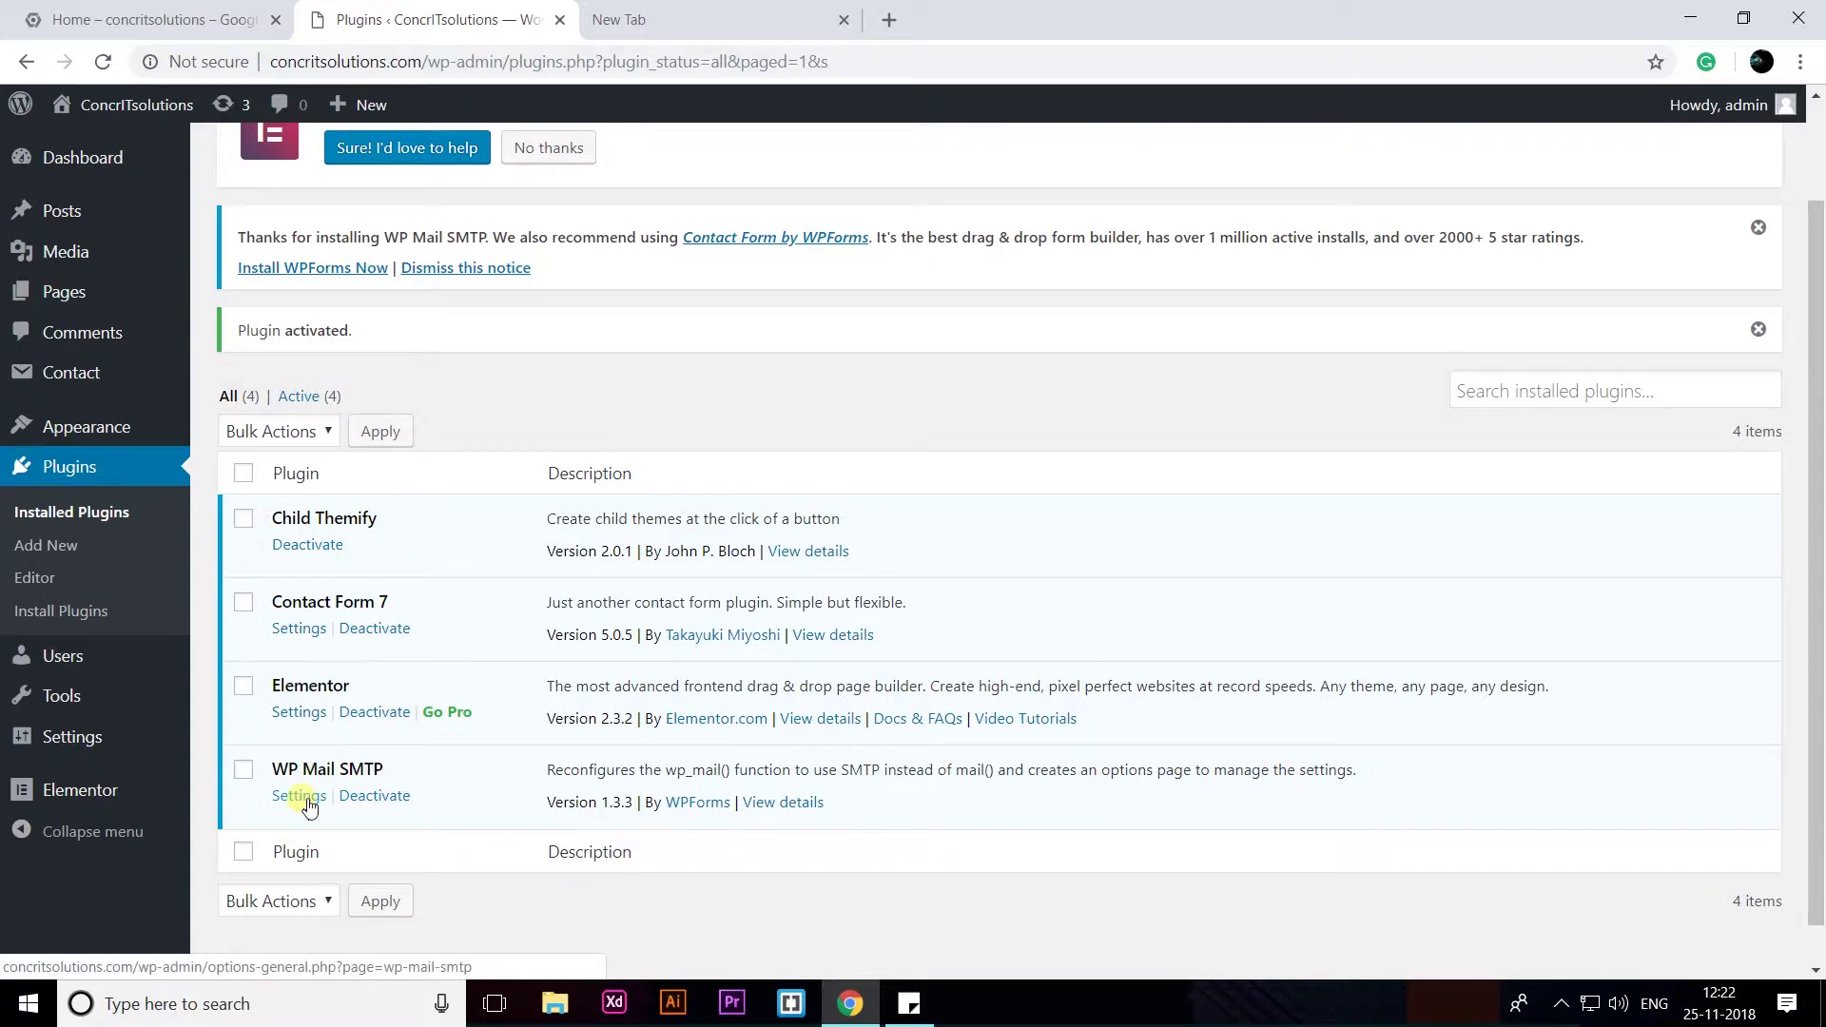
{"action": "mouse_move", "coordinate": [71, 736]}
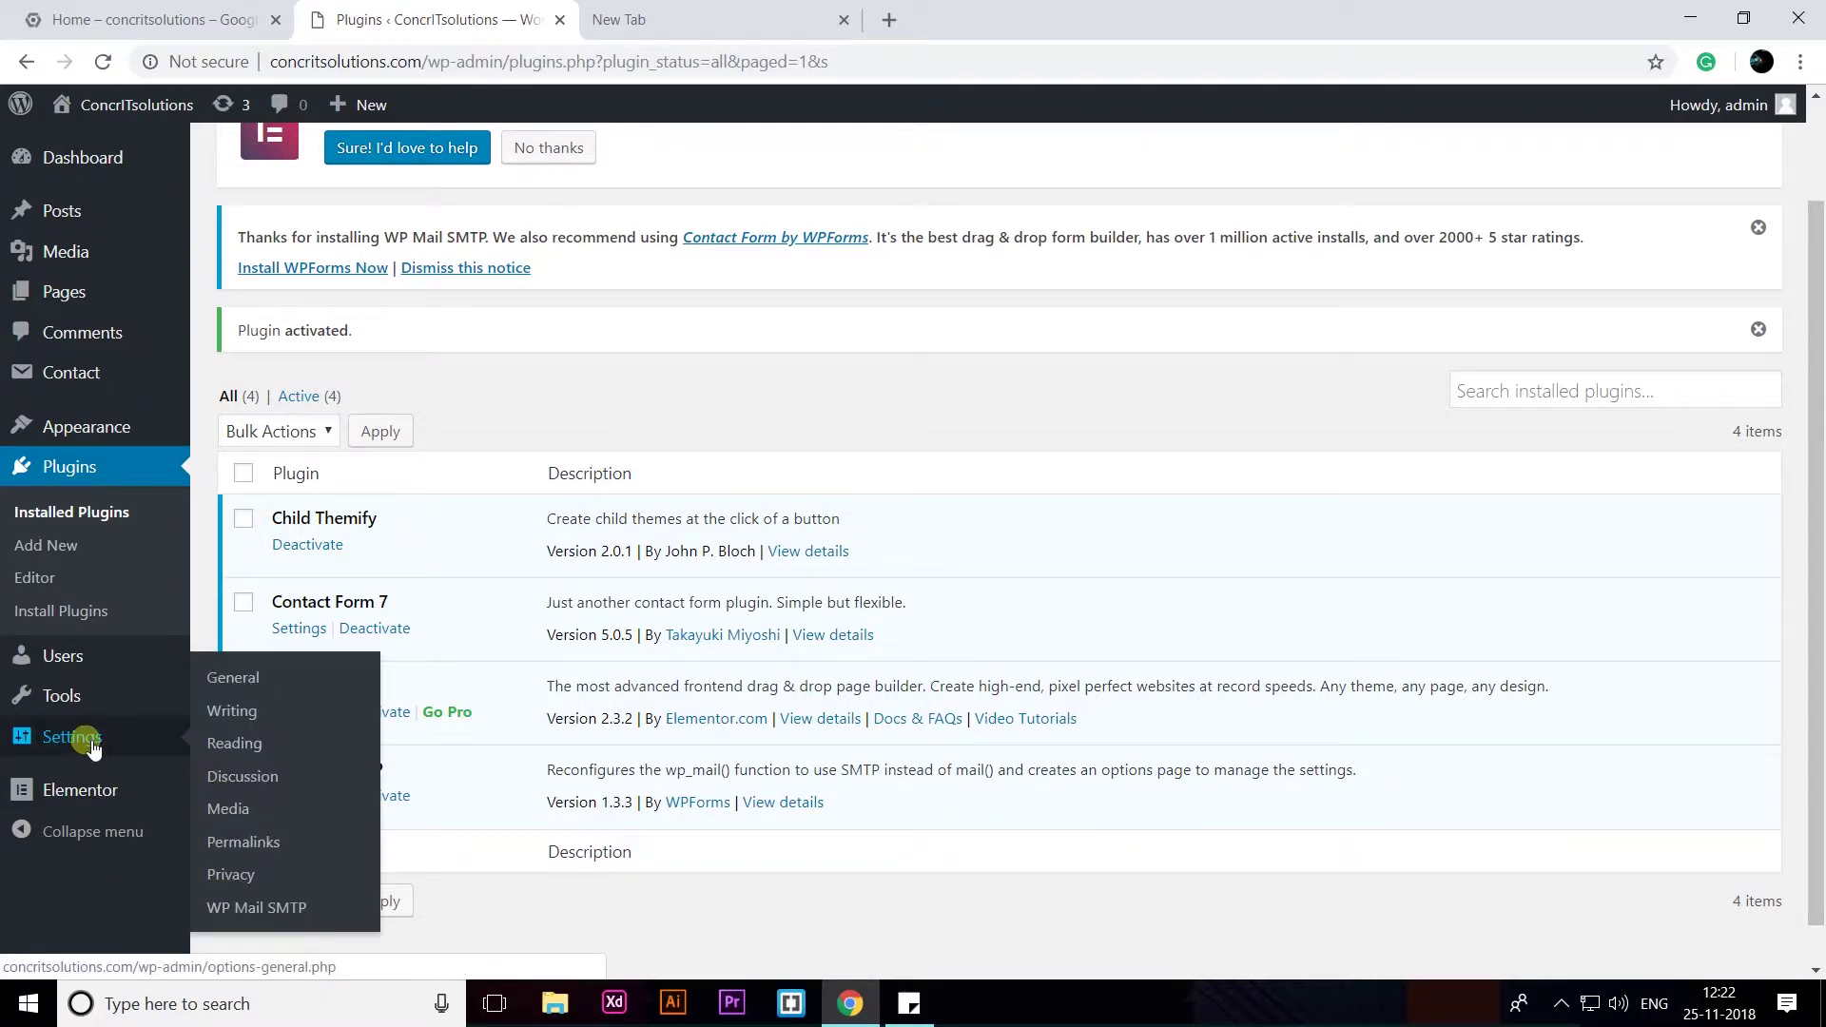
{"action": "left_click", "coordinate": [280, 911]}
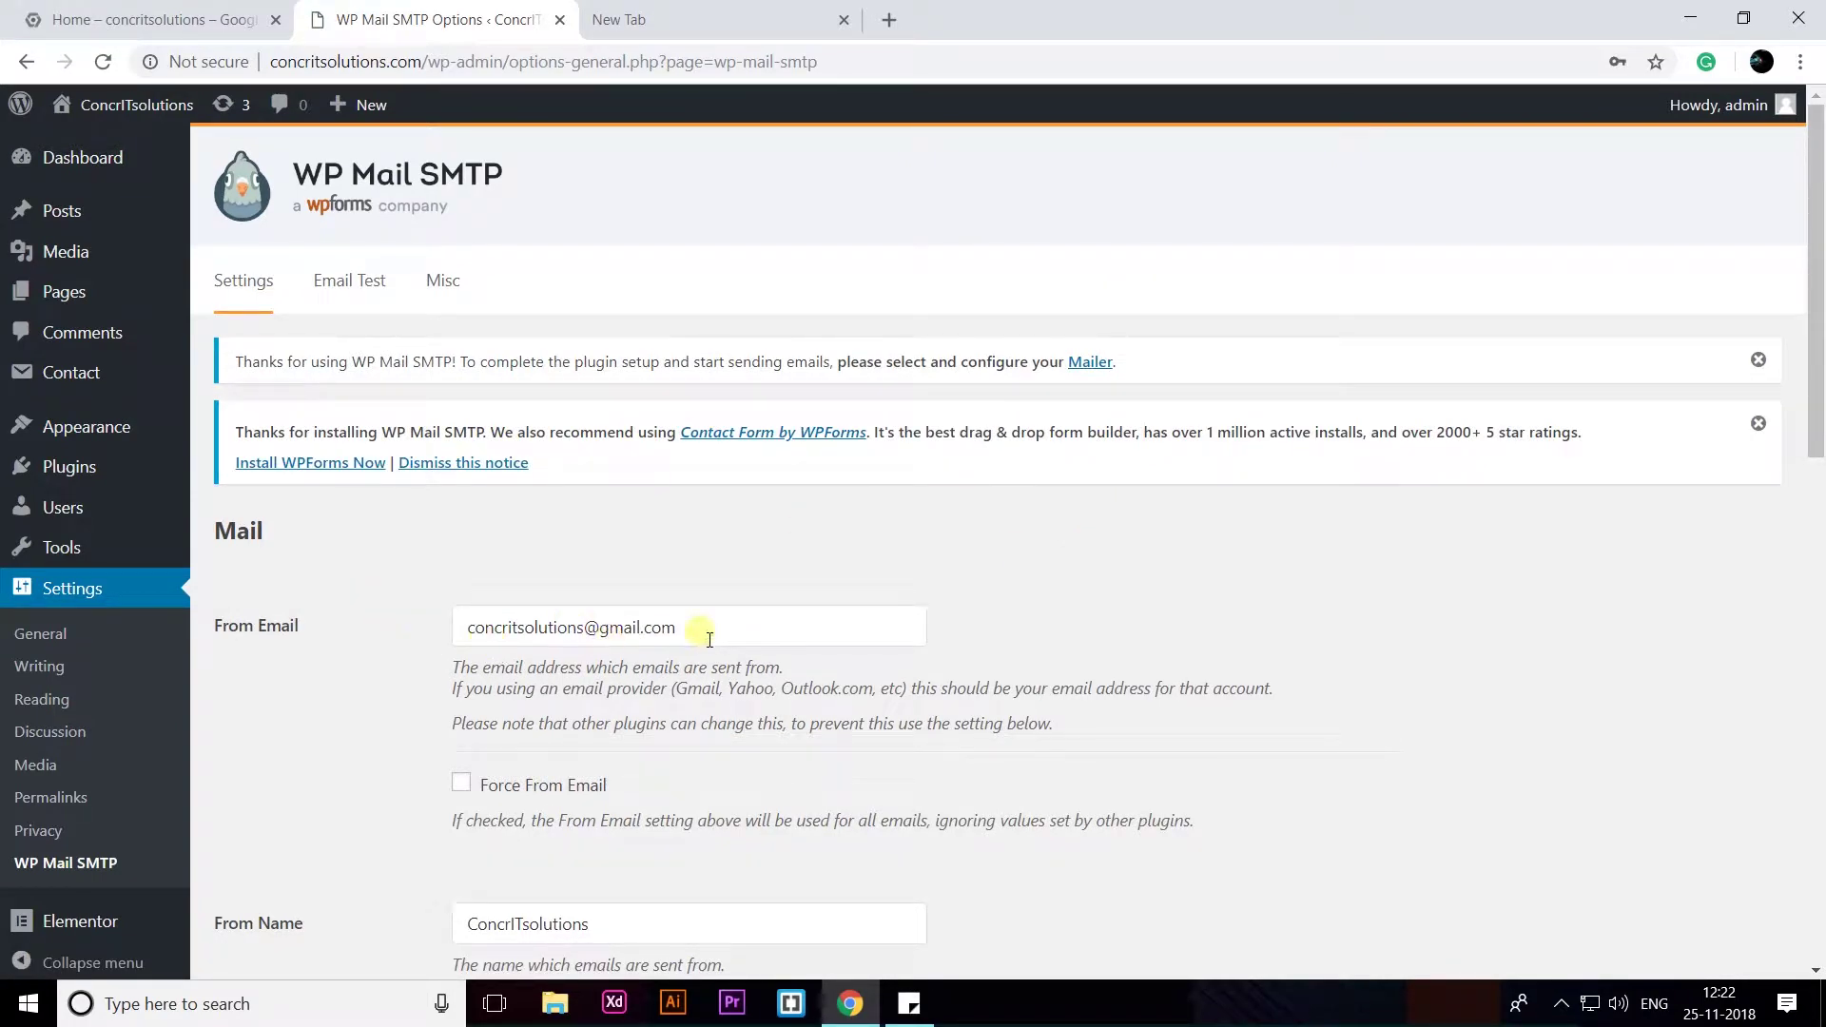
- Choose Other SMTP as the WP Mail SMTP mailer
{"action": "left_click", "coordinate": [715, 637]}
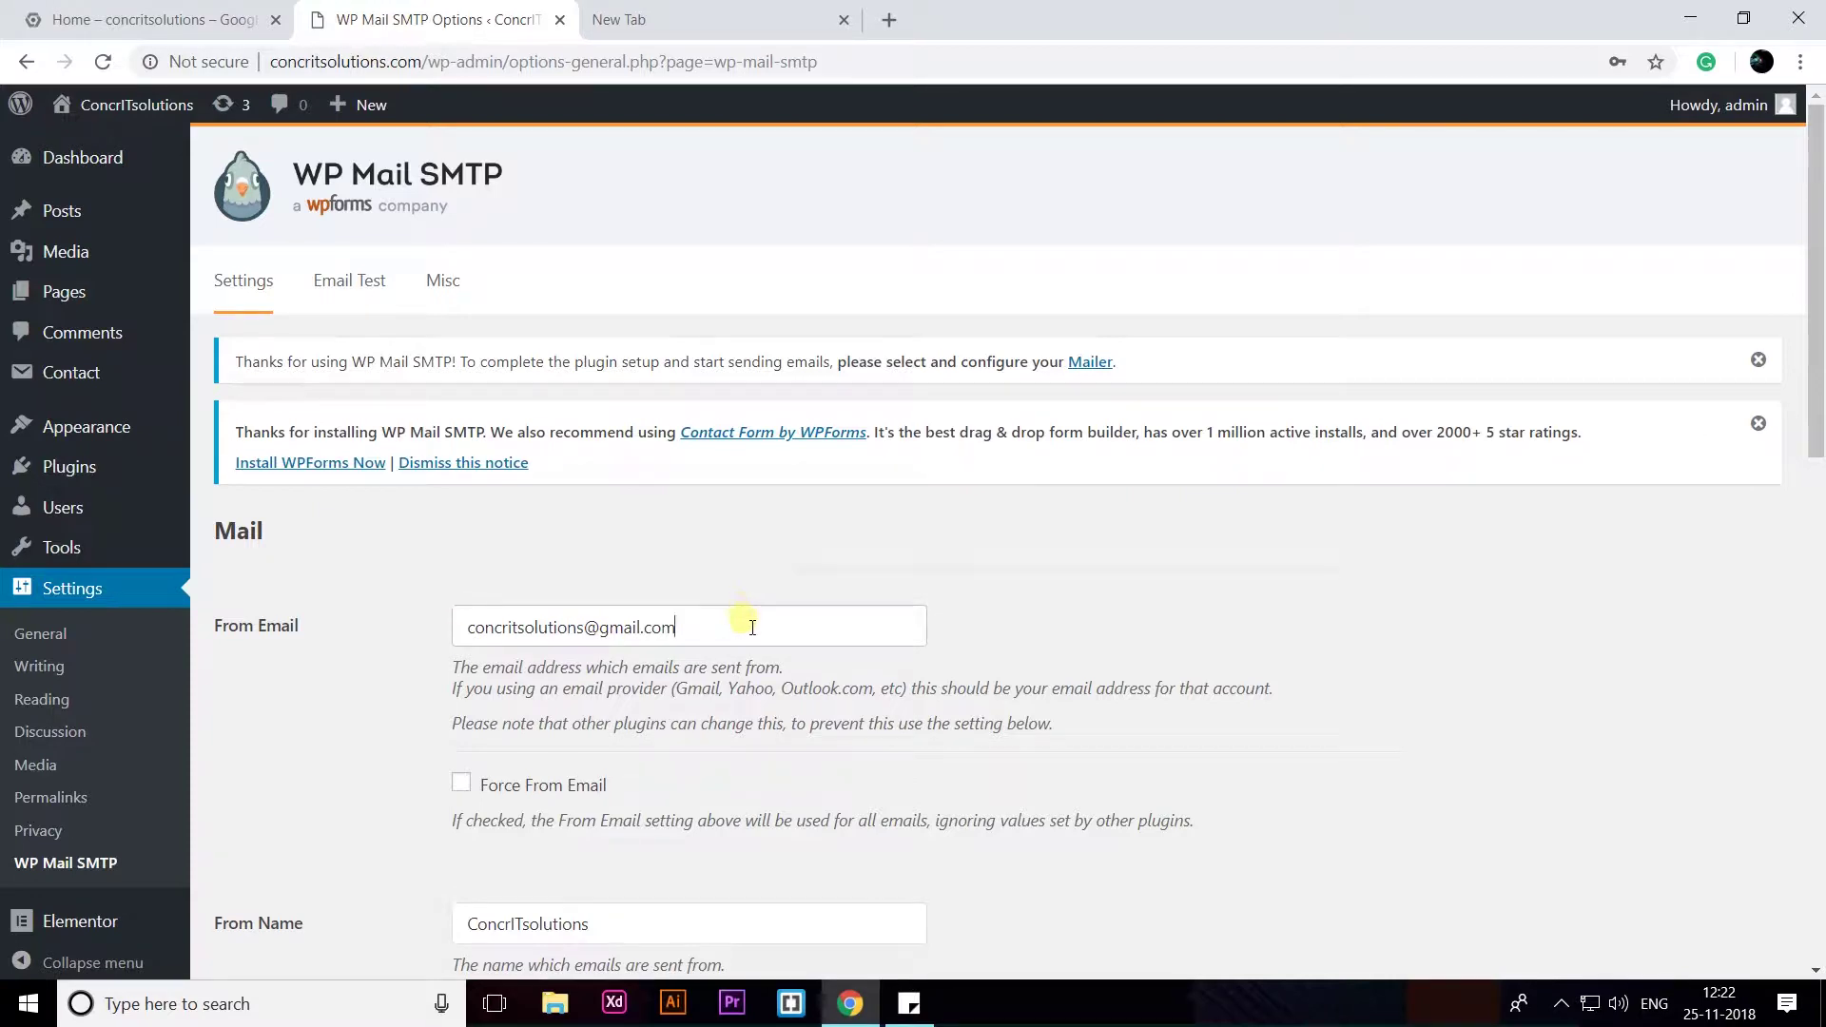
{"action": "scroll", "coordinate": [746, 628], "scroll_direction": "down", "scroll_amount": 2}
{"action": "scroll", "coordinate": [746, 626], "scroll_direction": "down", "scroll_amount": 1}
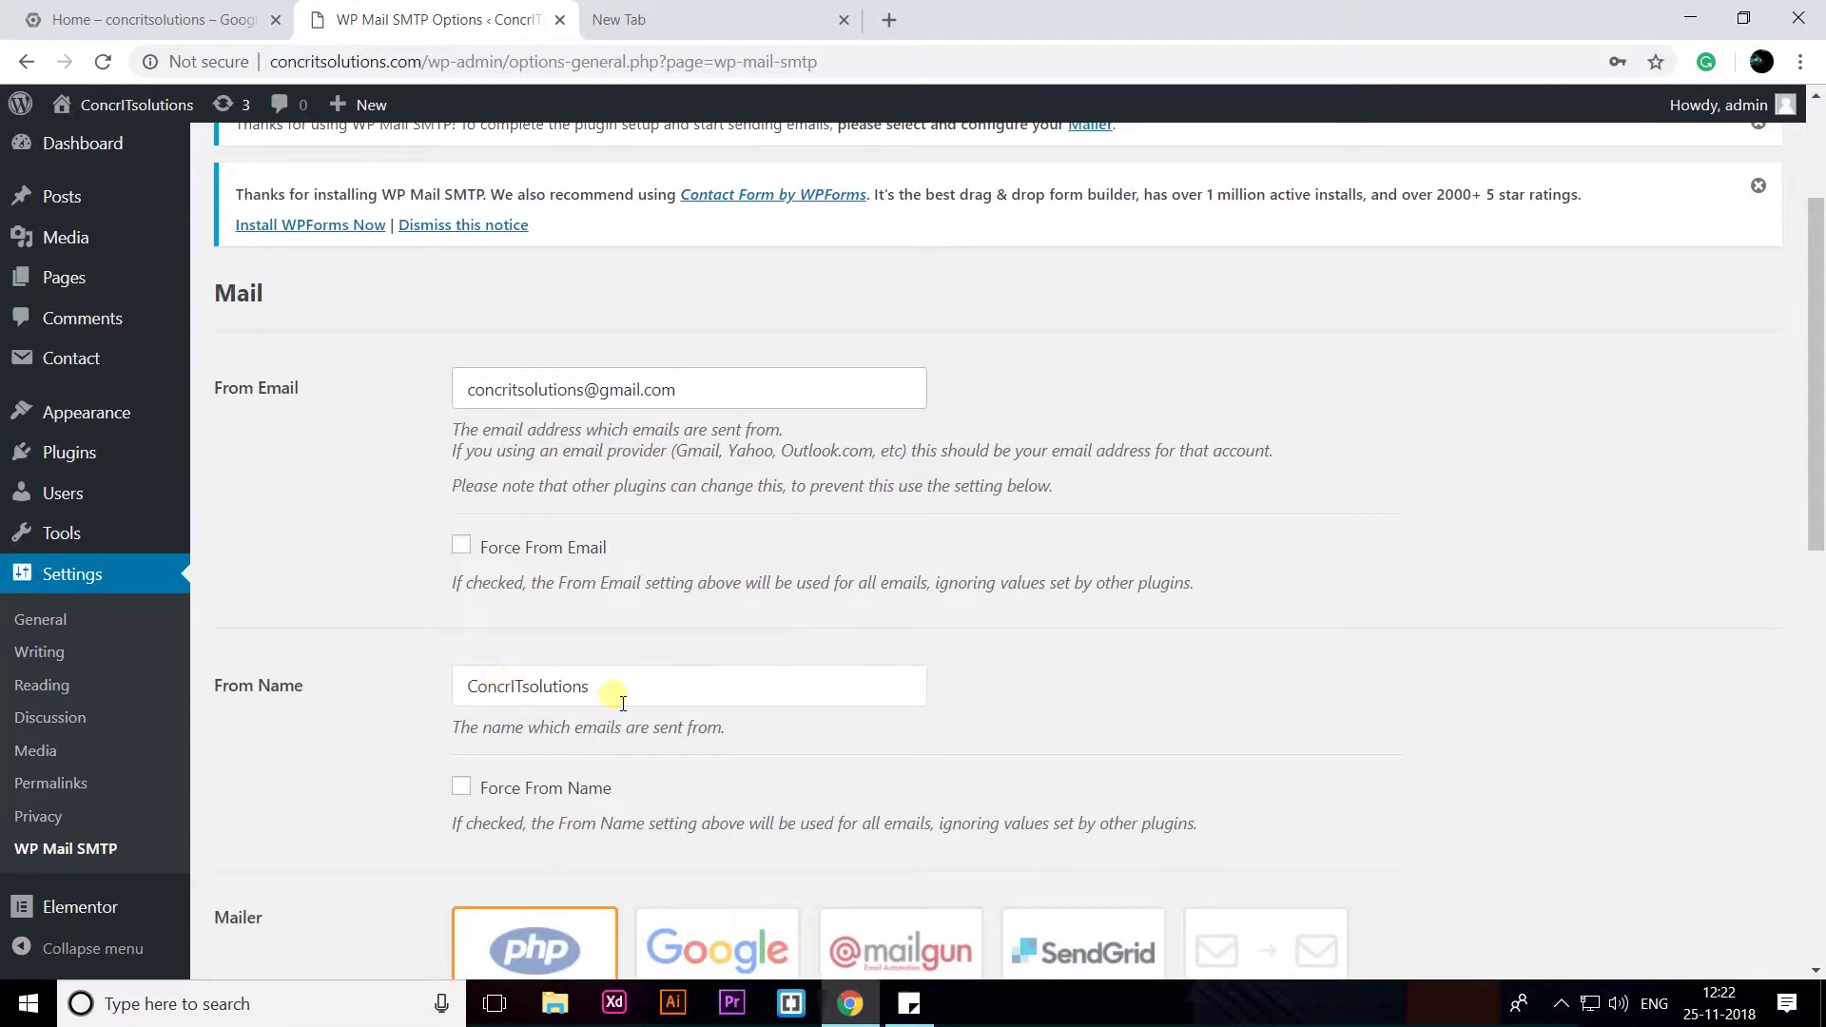
{"action": "scroll", "coordinate": [630, 652], "scroll_direction": "down", "scroll_amount": 1}
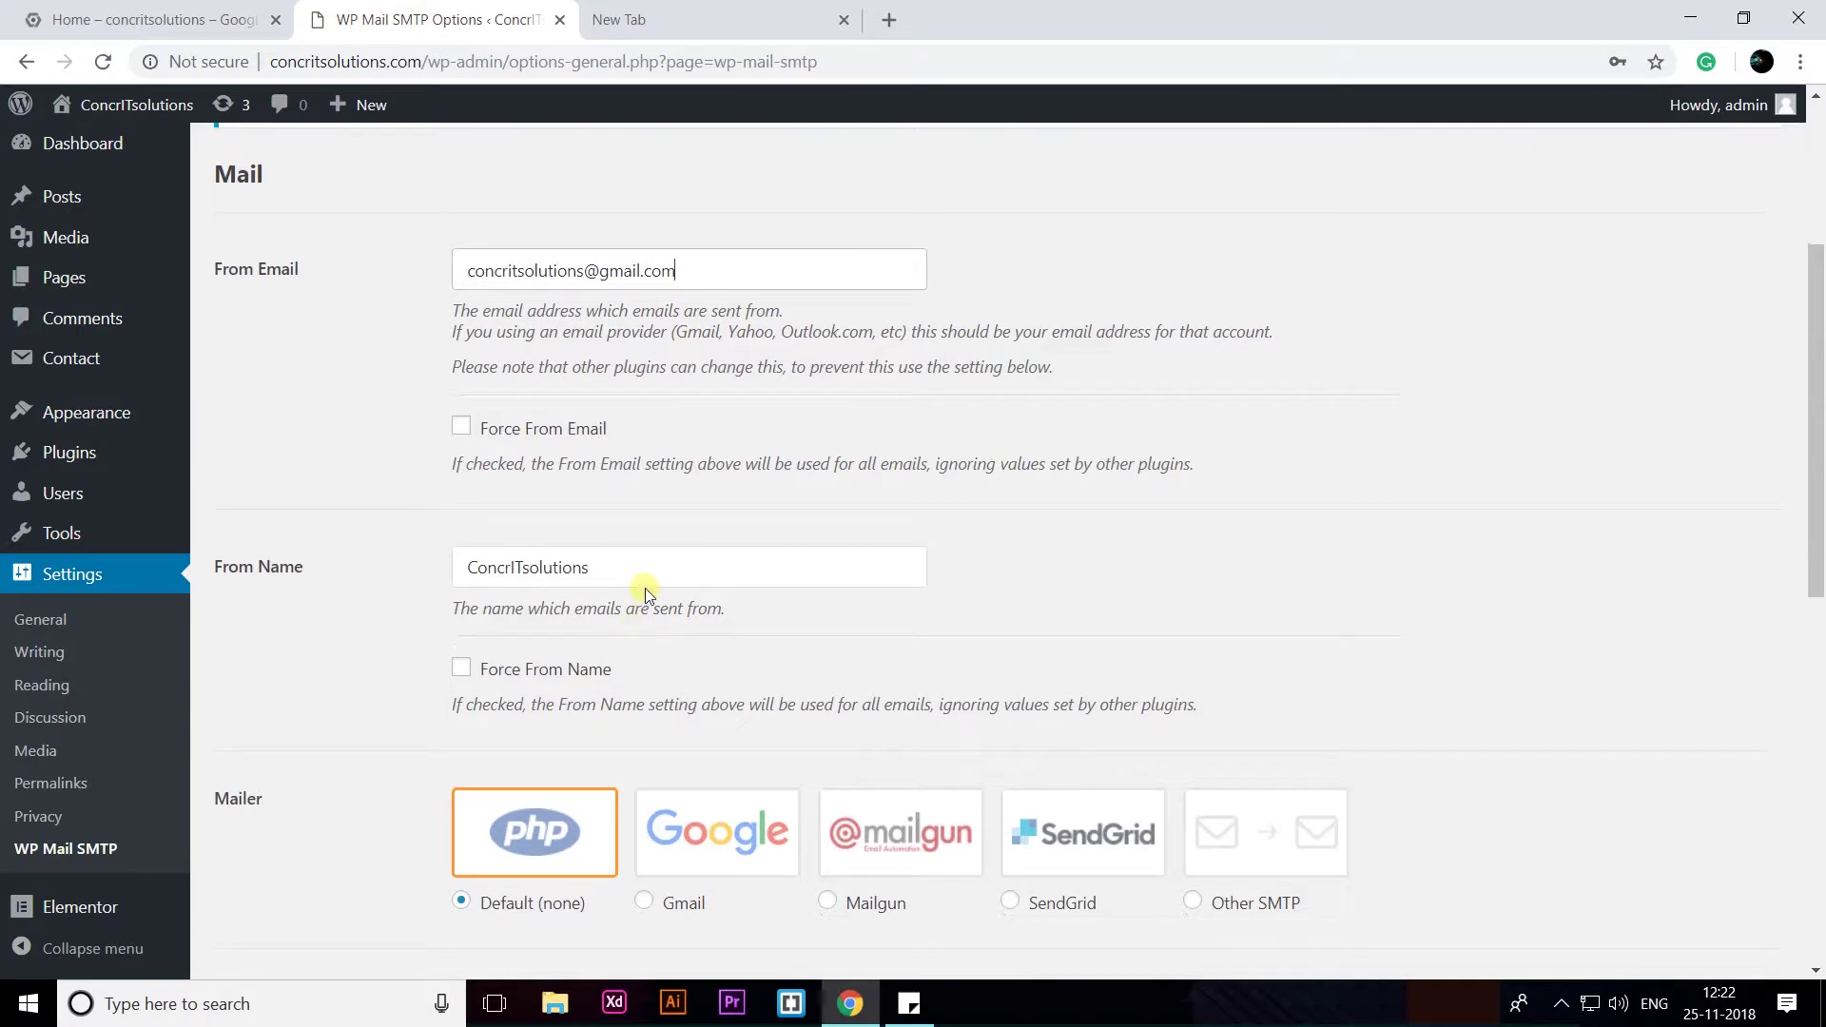
{"action": "scroll", "coordinate": [645, 588], "scroll_direction": "down", "scroll_amount": 1}
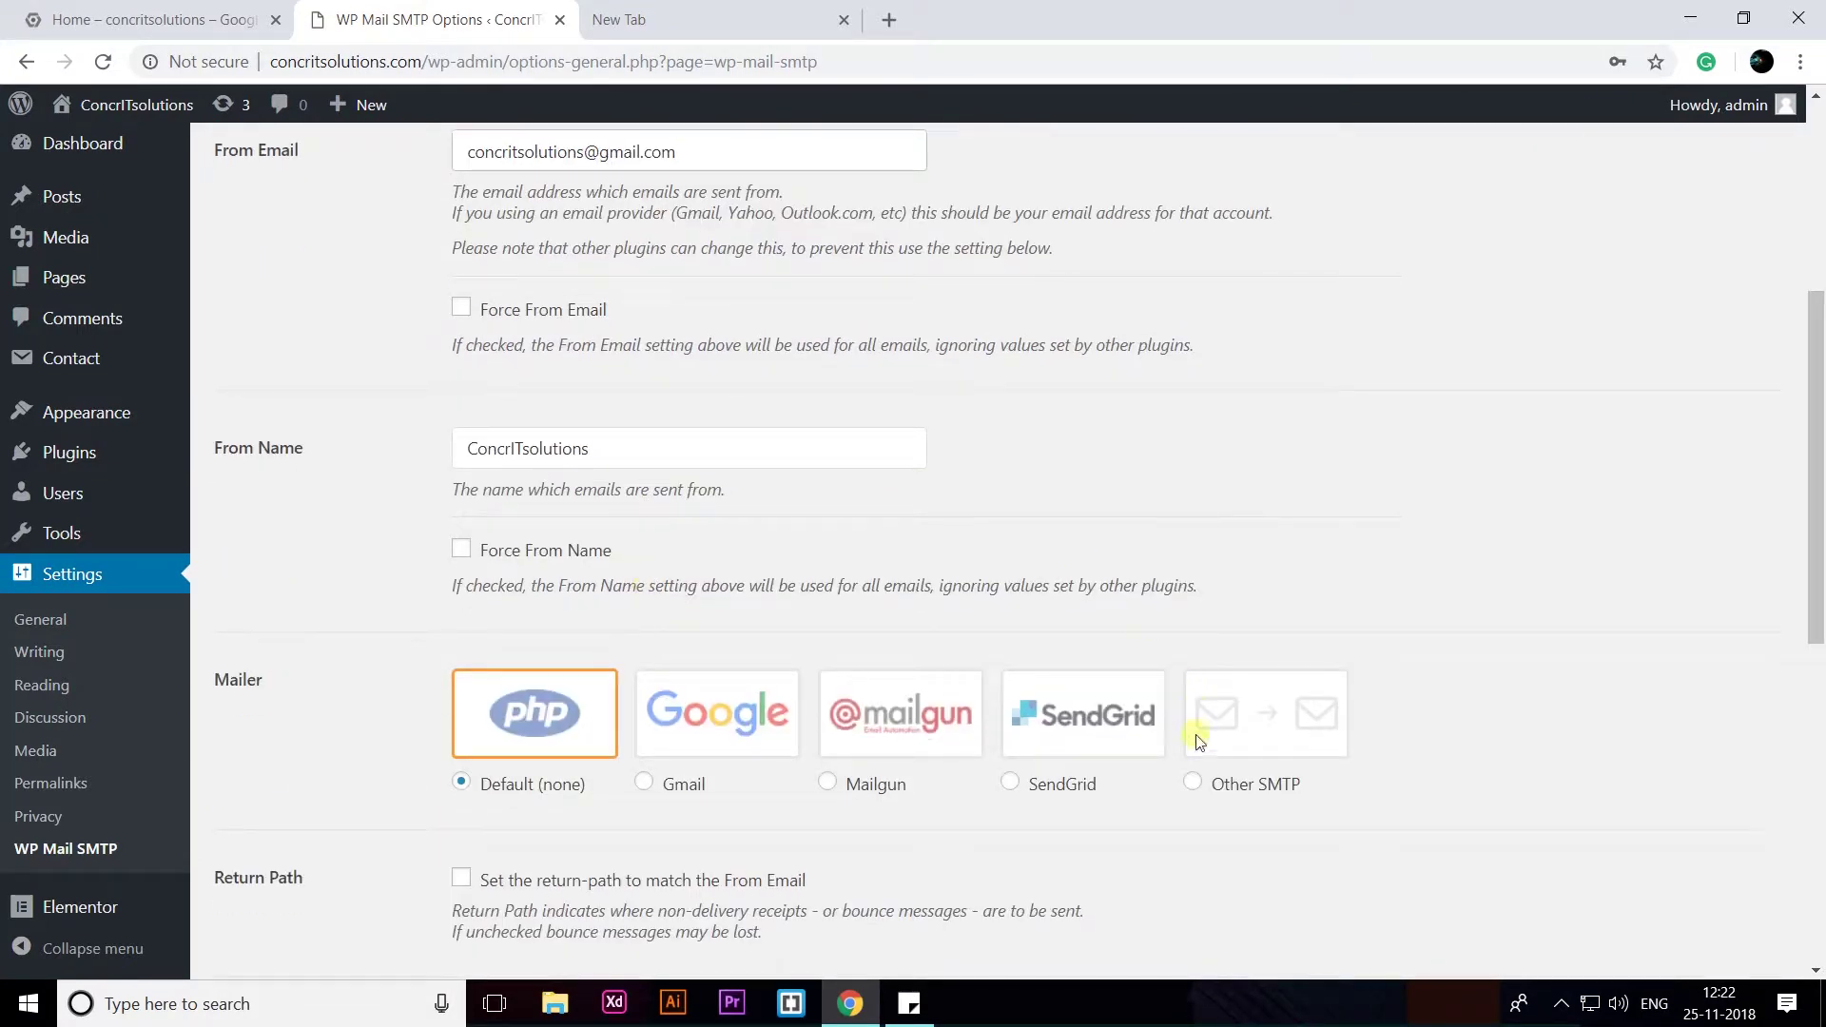
{"action": "left_click", "coordinate": [1194, 781]}
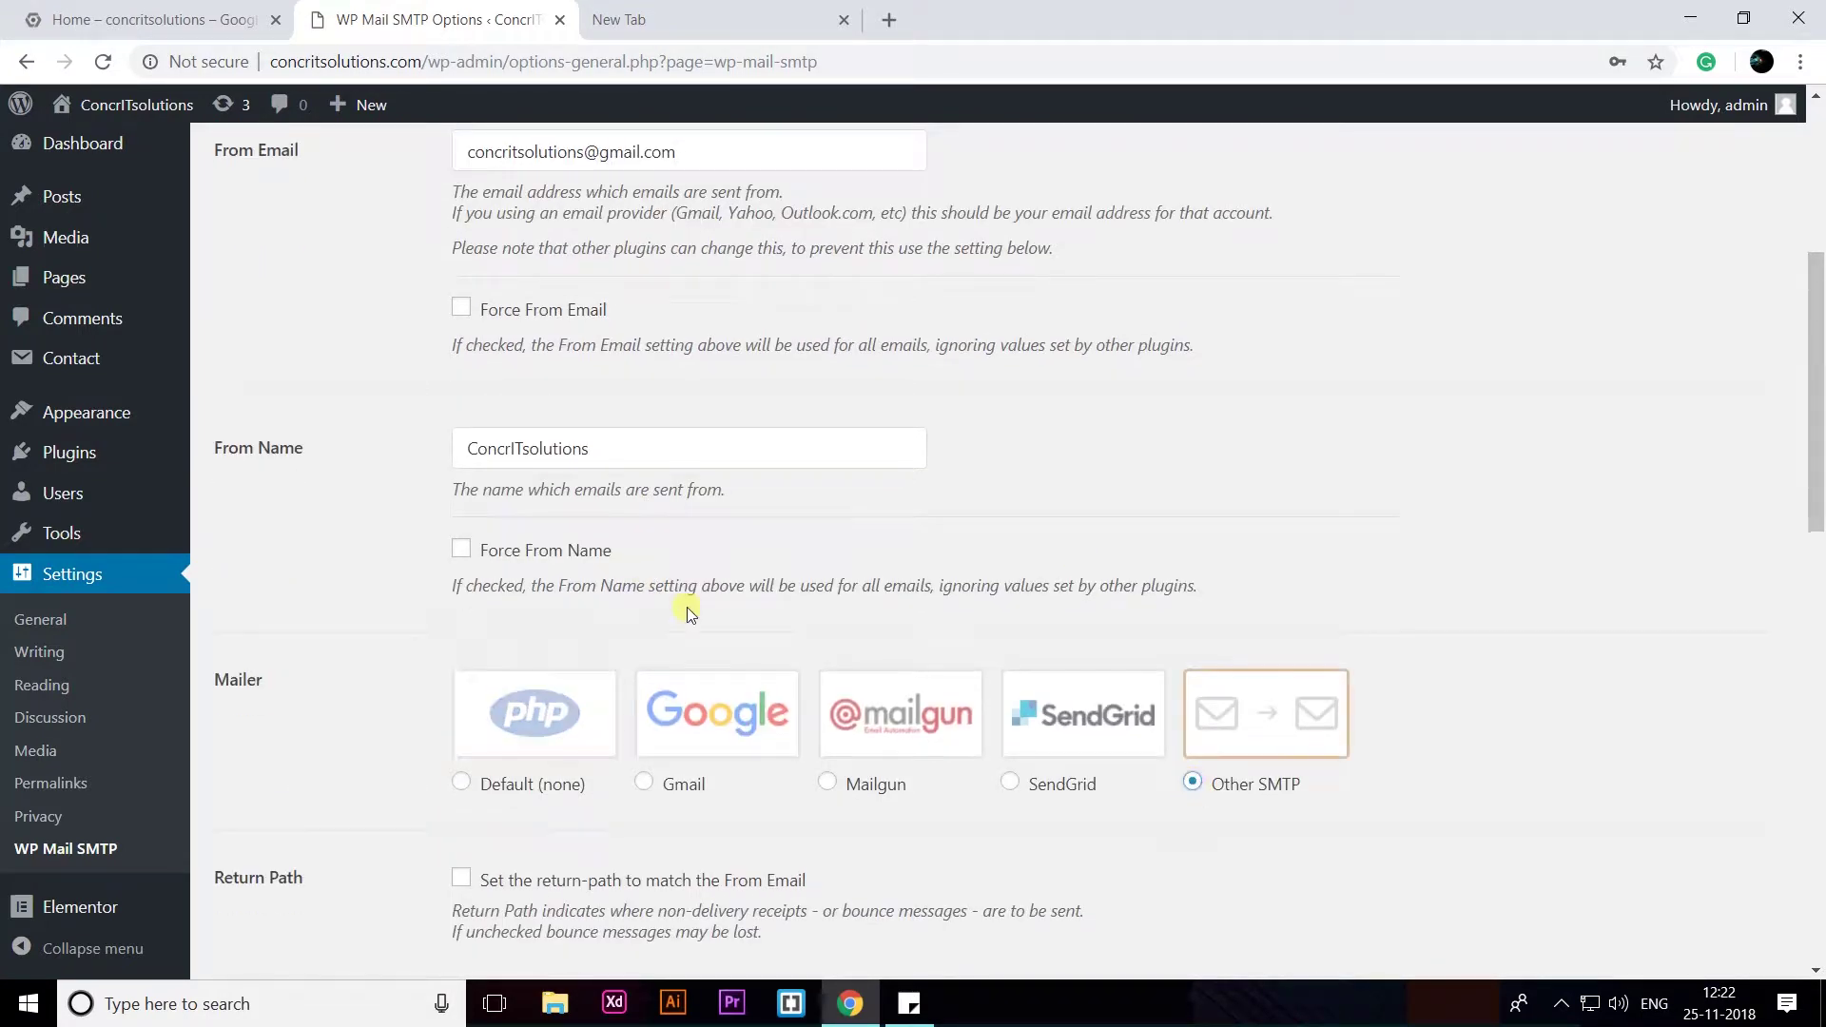
{"action": "scroll", "coordinate": [750, 487], "scroll_direction": "up", "scroll_amount": 2}
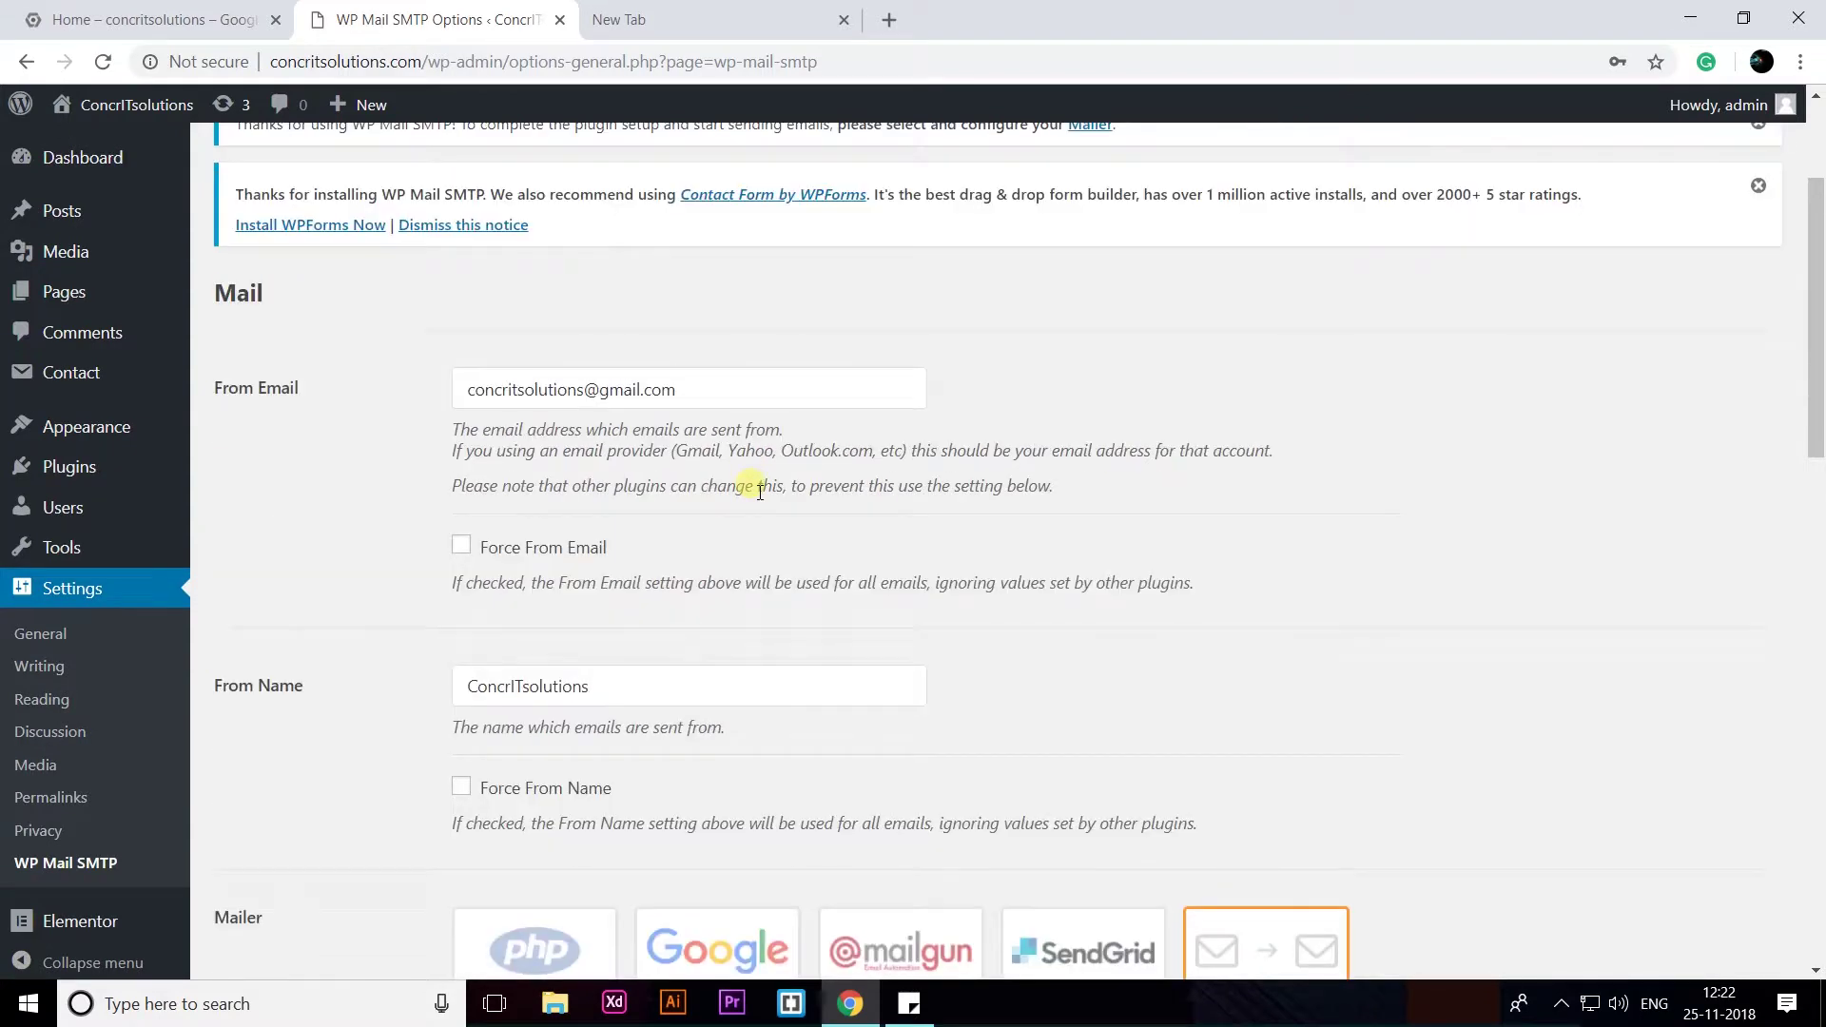
{"action": "scroll", "coordinate": [759, 491], "scroll_direction": "down", "scroll_amount": 5}
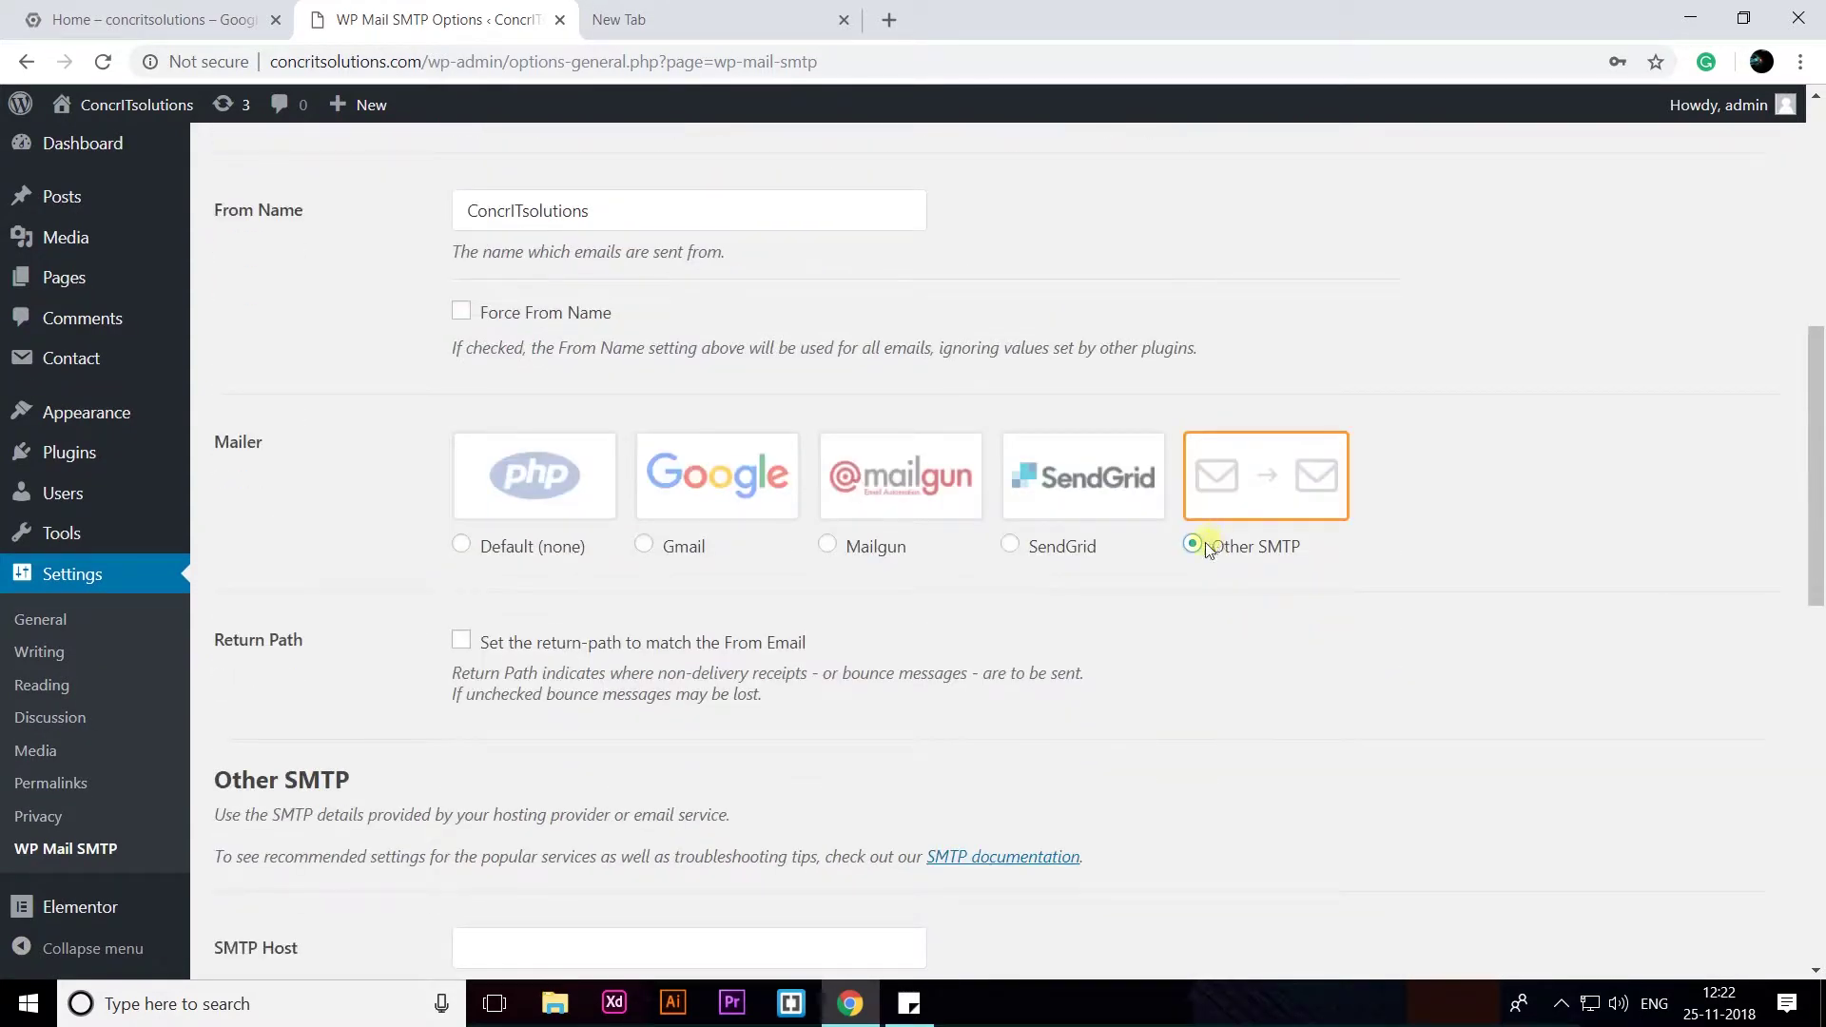
{"action": "scroll", "coordinate": [927, 737], "scroll_direction": "down", "scroll_amount": 1}
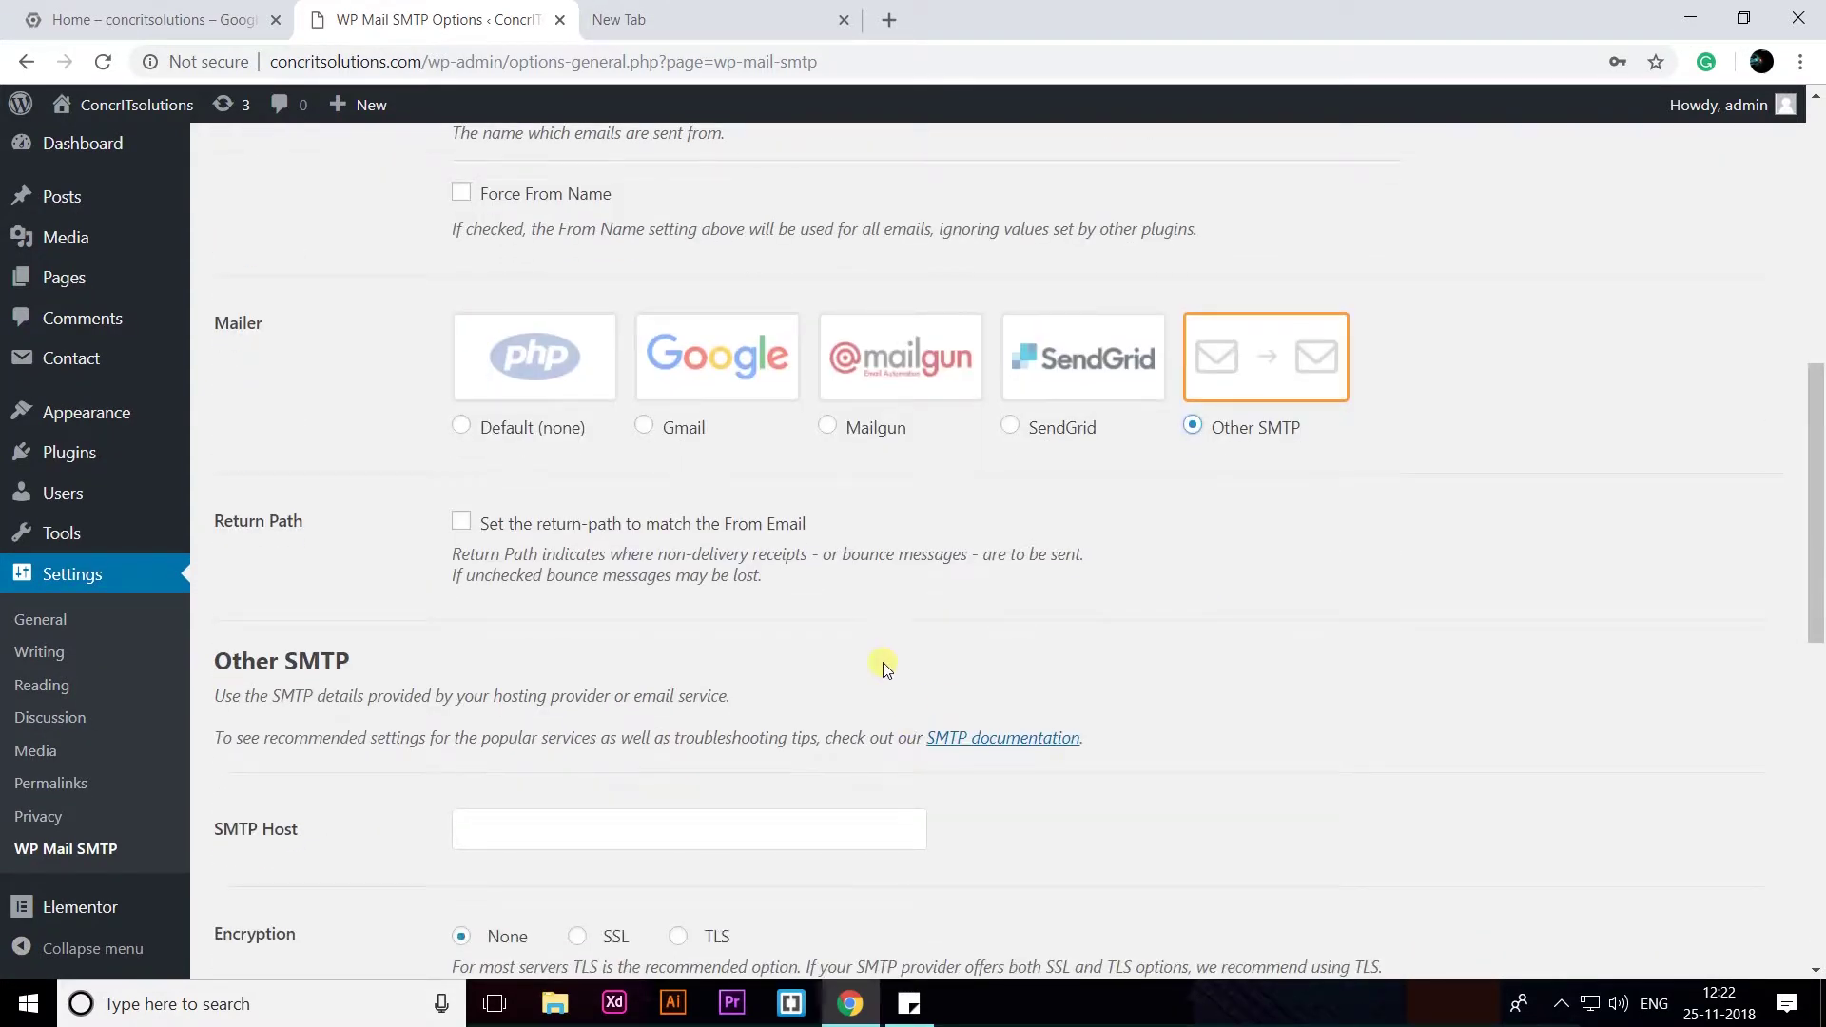
{"action": "scroll", "coordinate": [882, 669], "scroll_direction": "down", "scroll_amount": 1}
{"action": "left_click", "coordinate": [655, 722]}
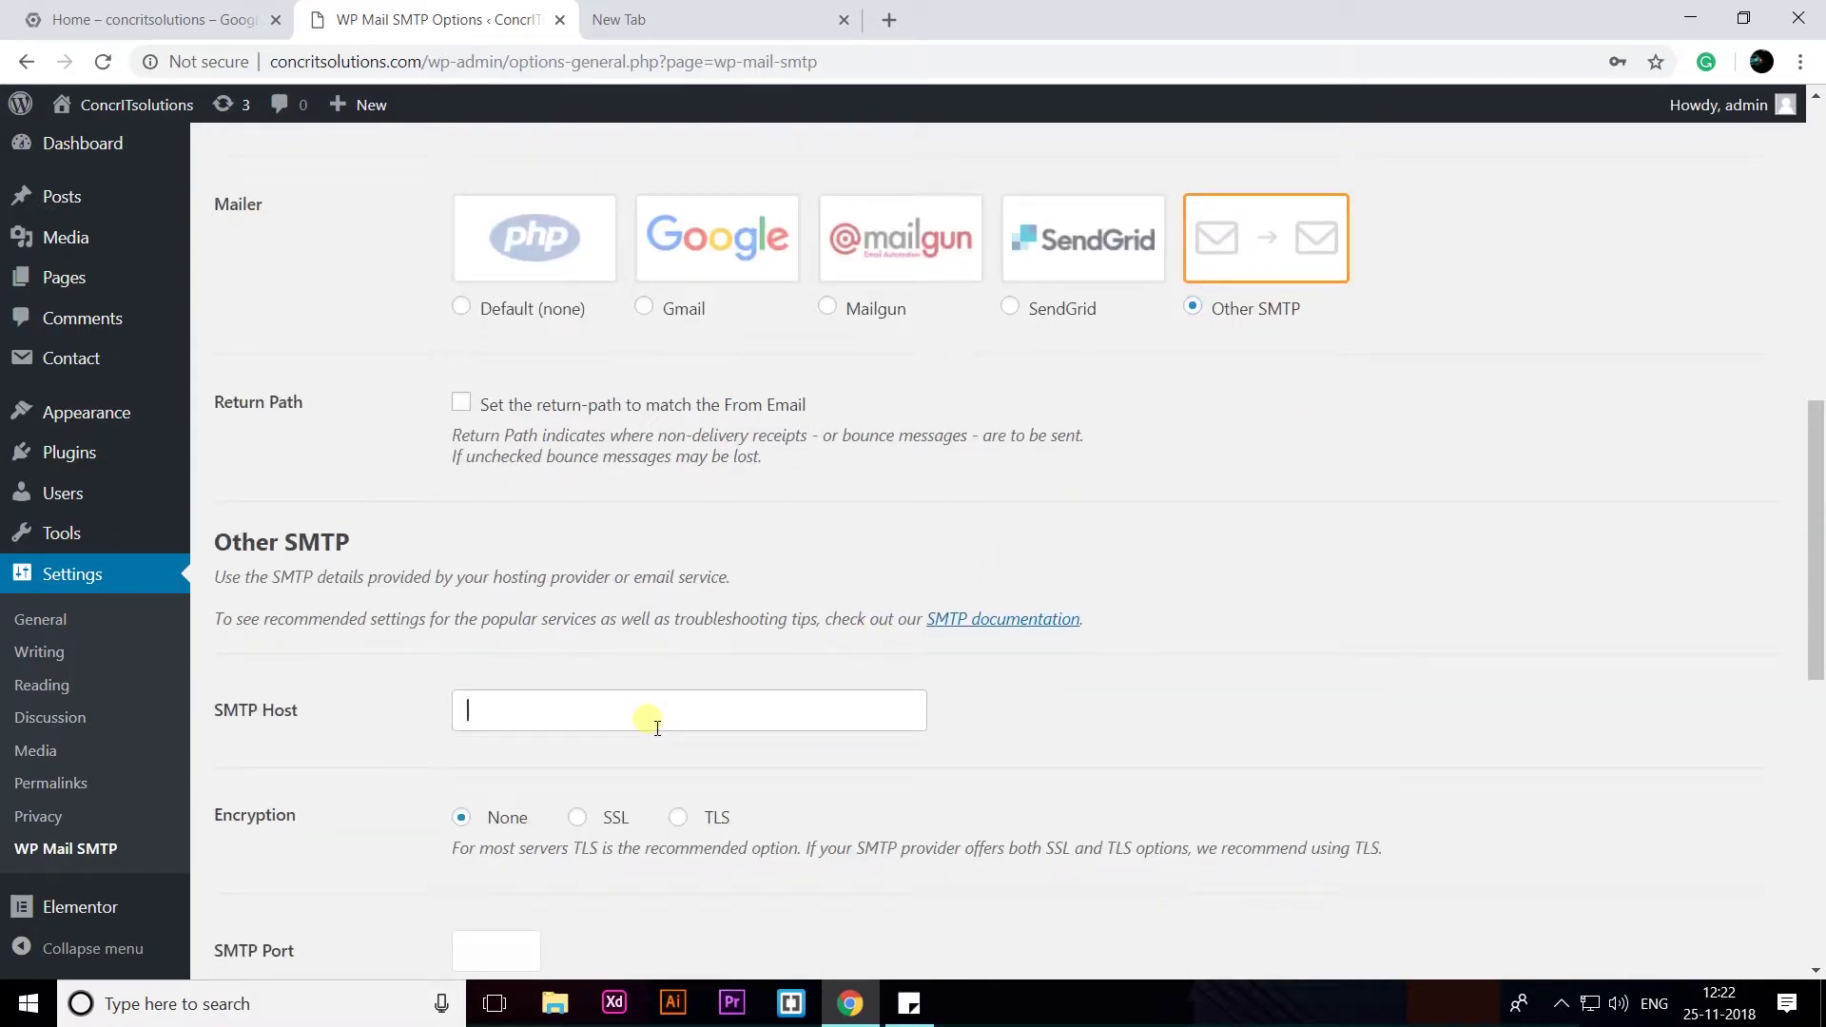
- Enter the Gmail SMTP host, choose TLS encryption, and turn authentication on
{"action": "type", "text": "smtp.gmail.com"}
{"action": "scroll", "coordinate": [672, 583], "scroll_direction": "down", "scroll_amount": 2}
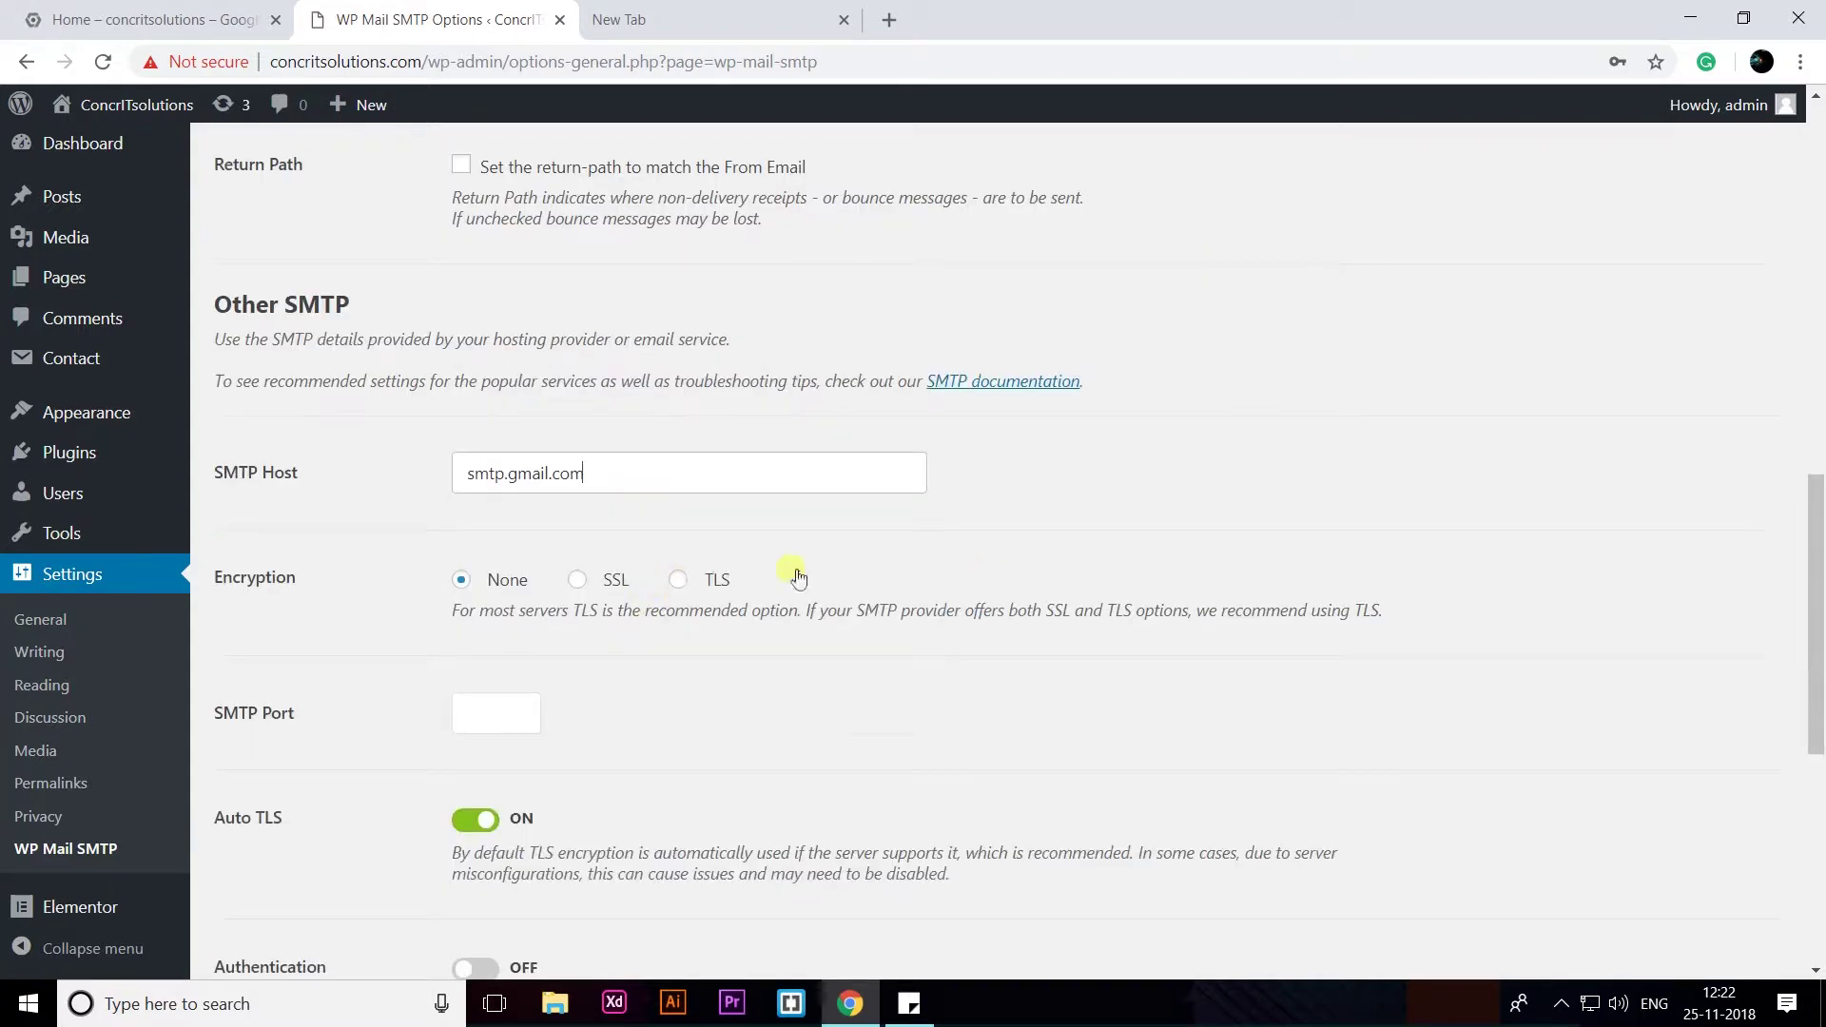
{"action": "left_click", "coordinate": [677, 579]}
{"action": "scroll", "coordinate": [786, 681], "scroll_direction": "down", "scroll_amount": 1}
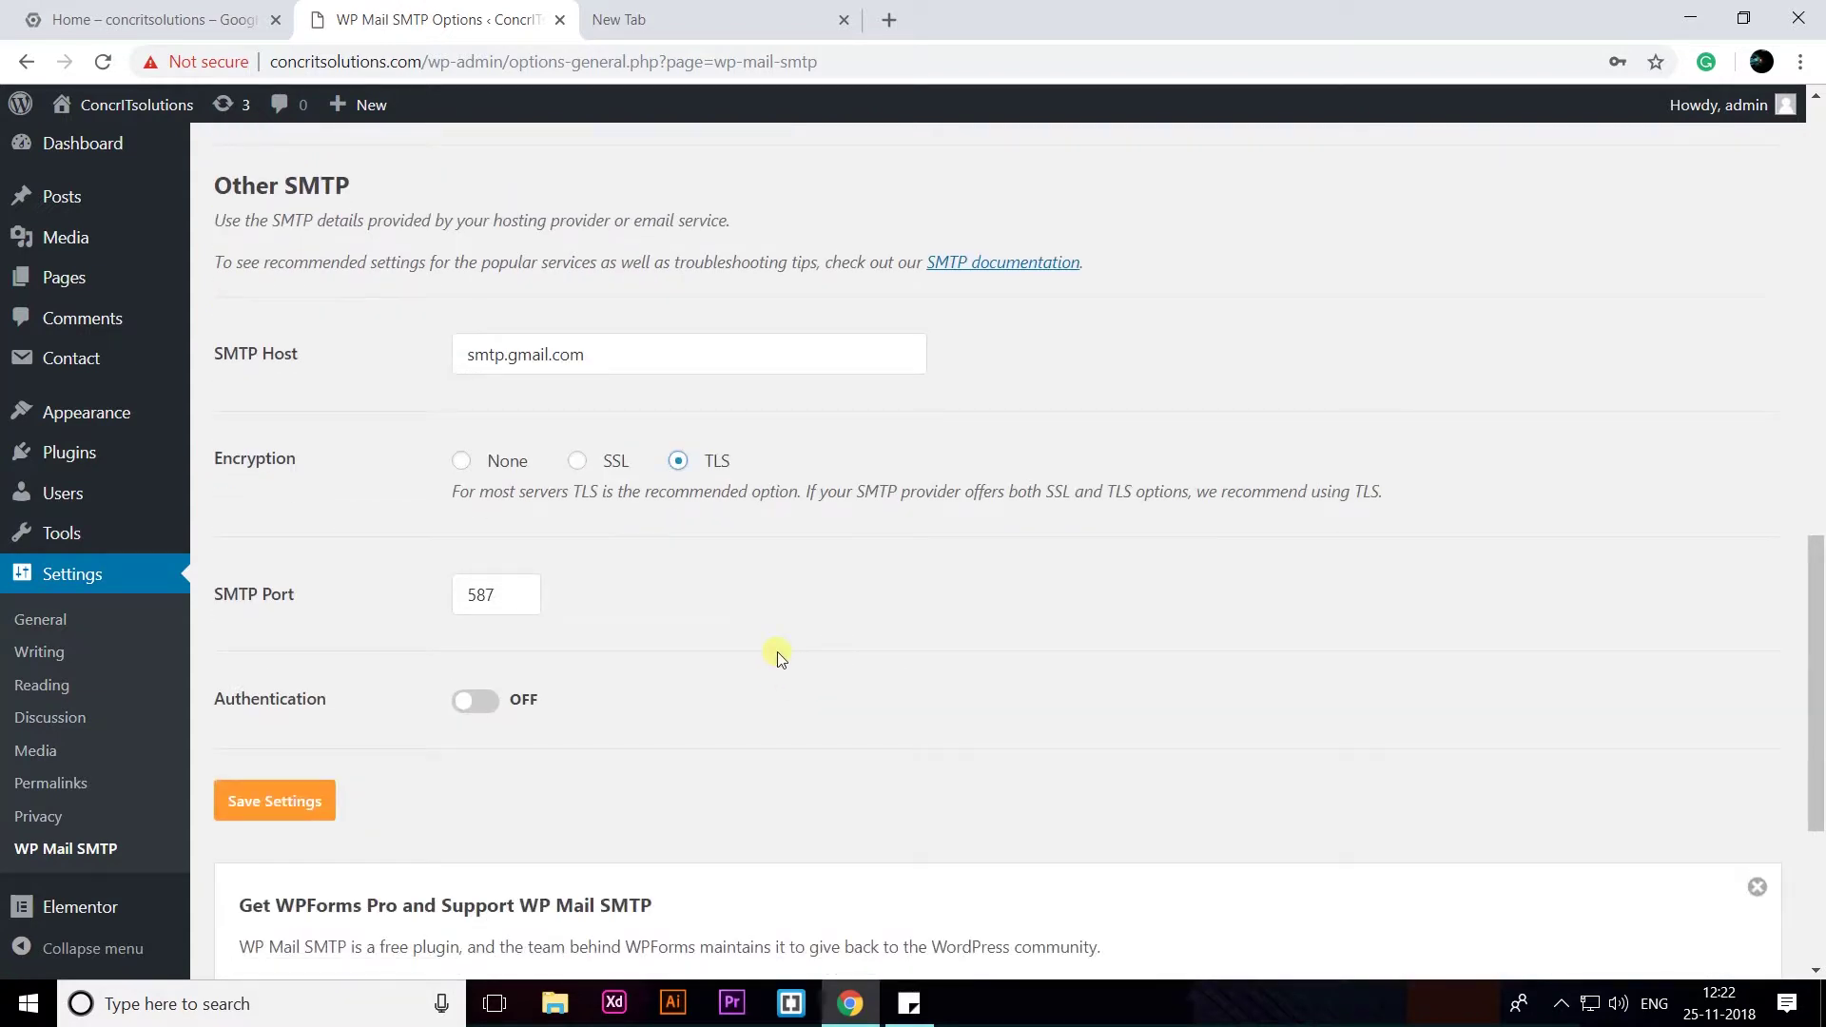
{"action": "scroll", "coordinate": [766, 624], "scroll_direction": "down", "scroll_amount": 1}
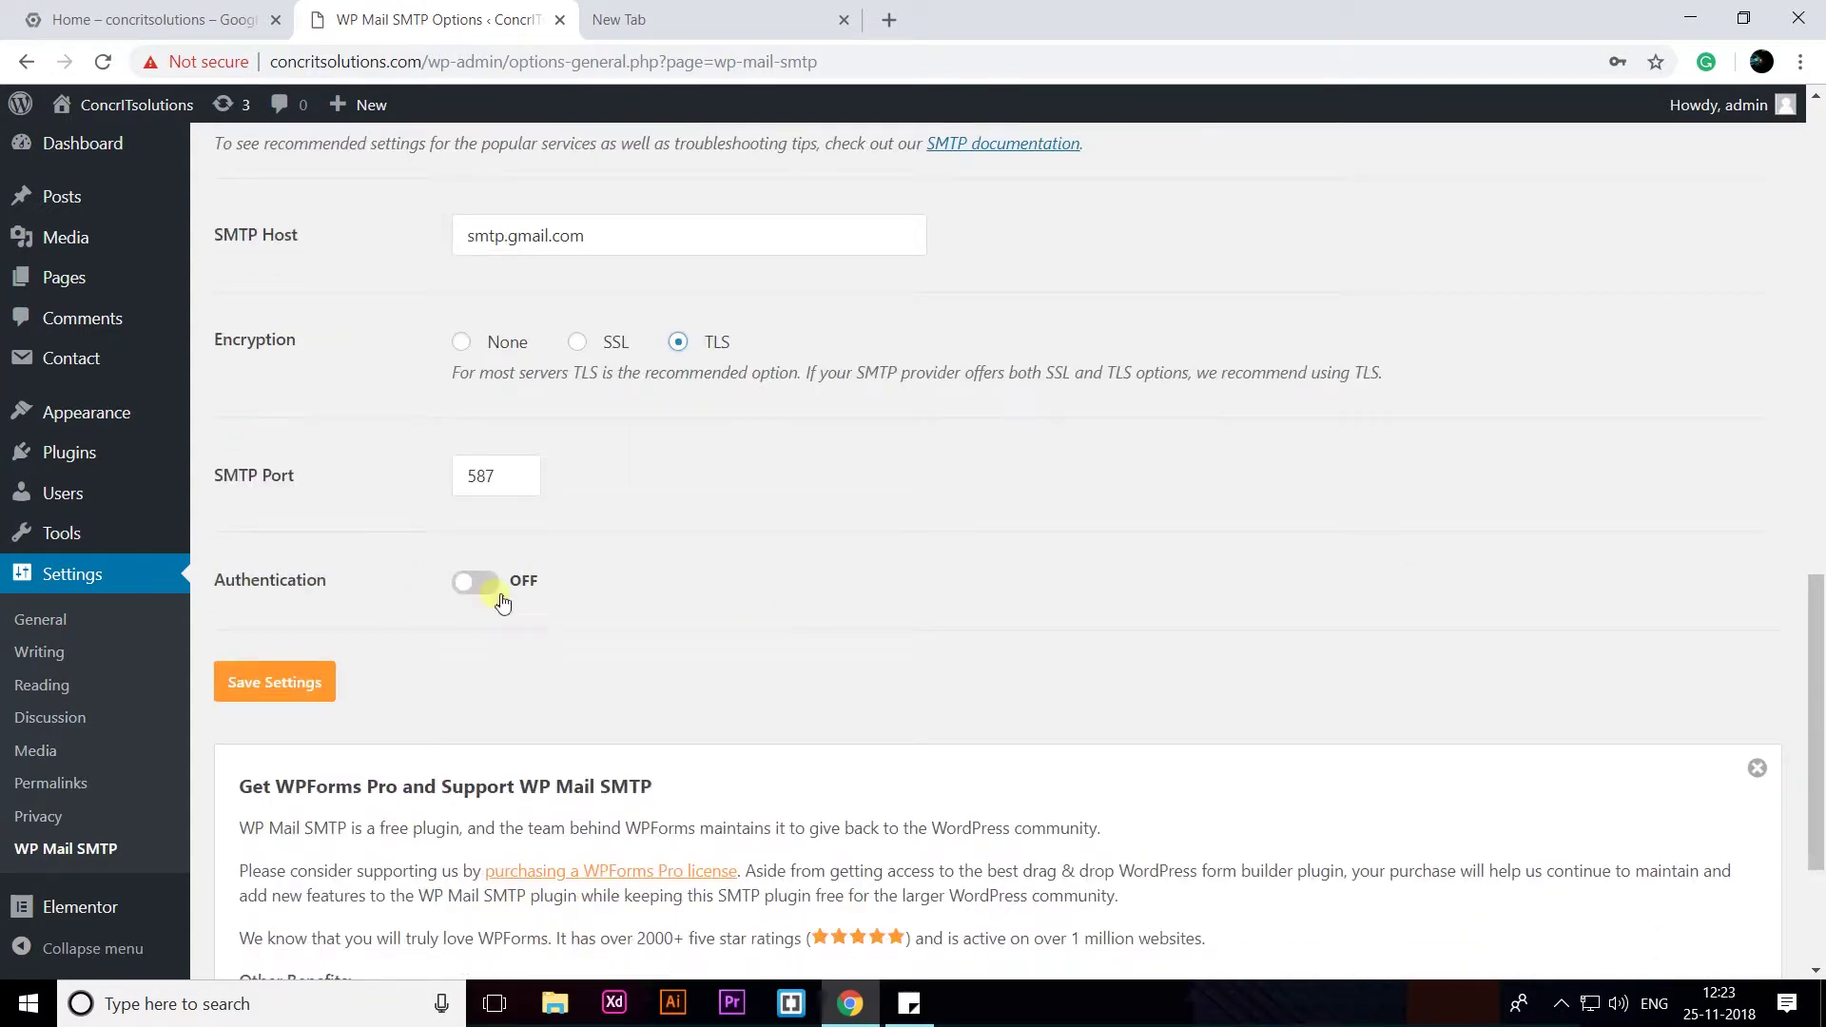
{"action": "left_click", "coordinate": [470, 584]}
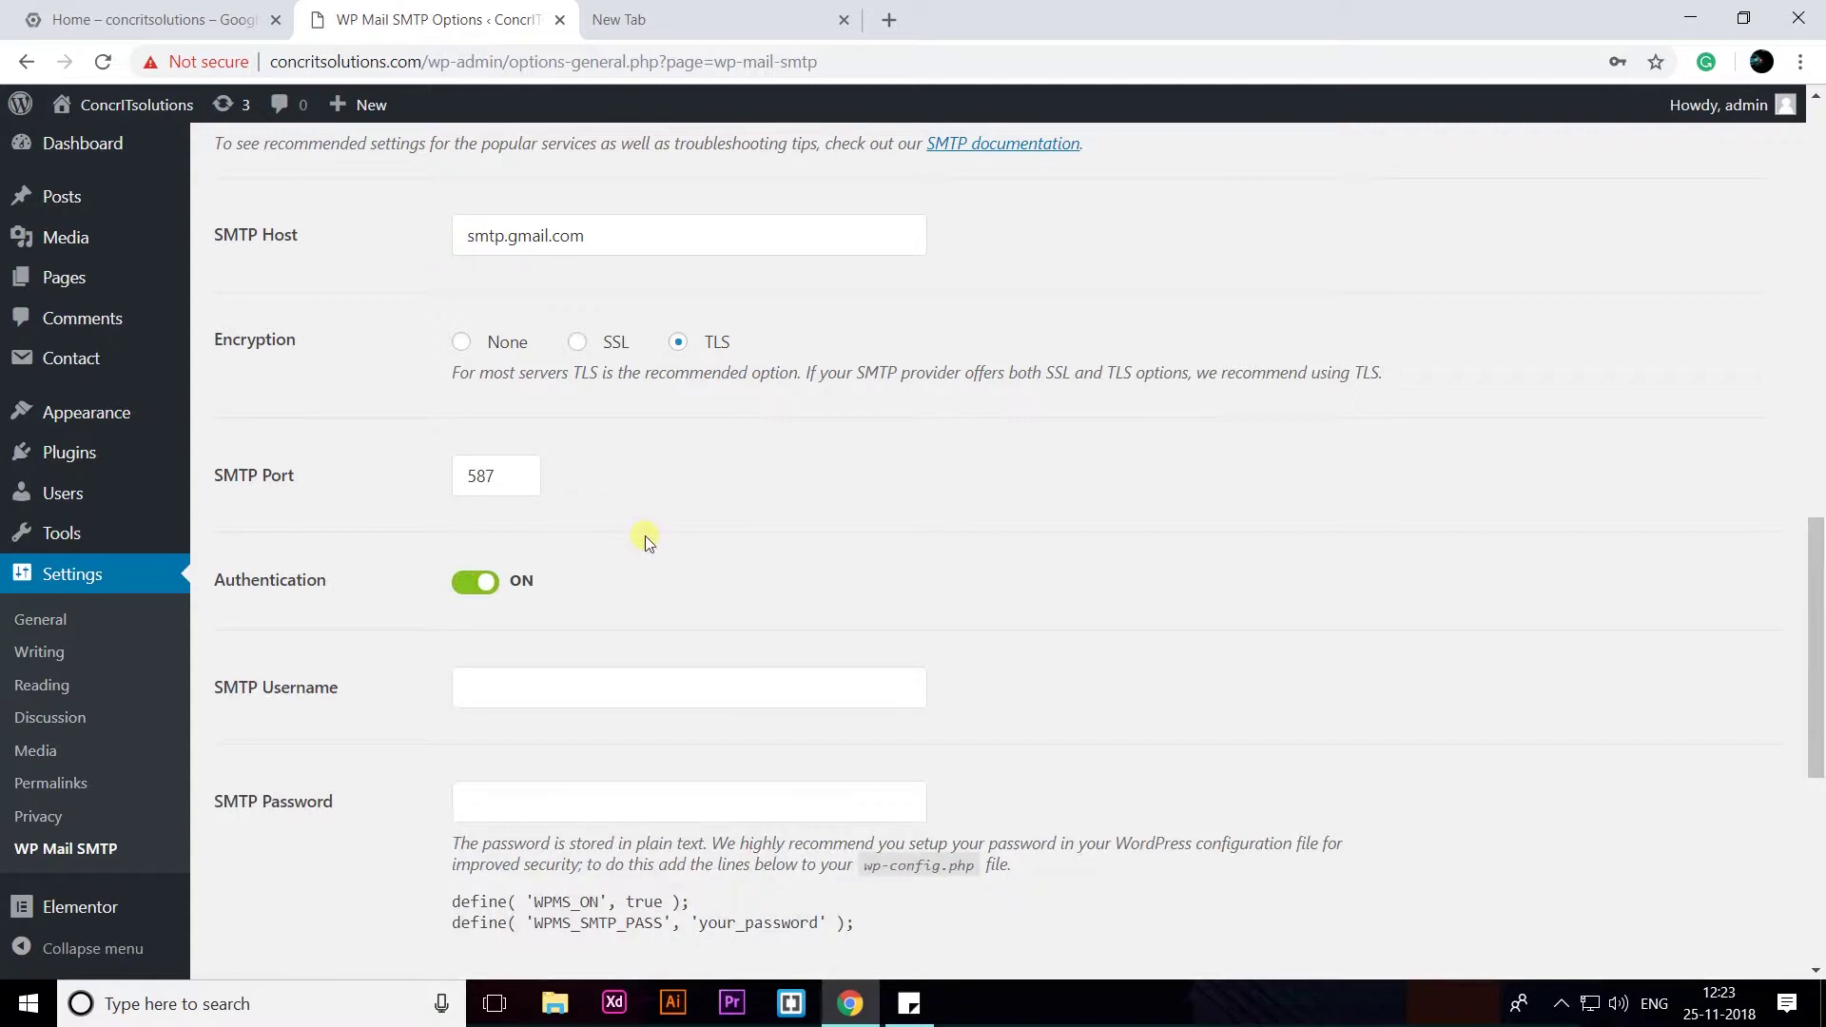
{"action": "scroll", "coordinate": [645, 535], "scroll_direction": "down", "scroll_amount": 1}
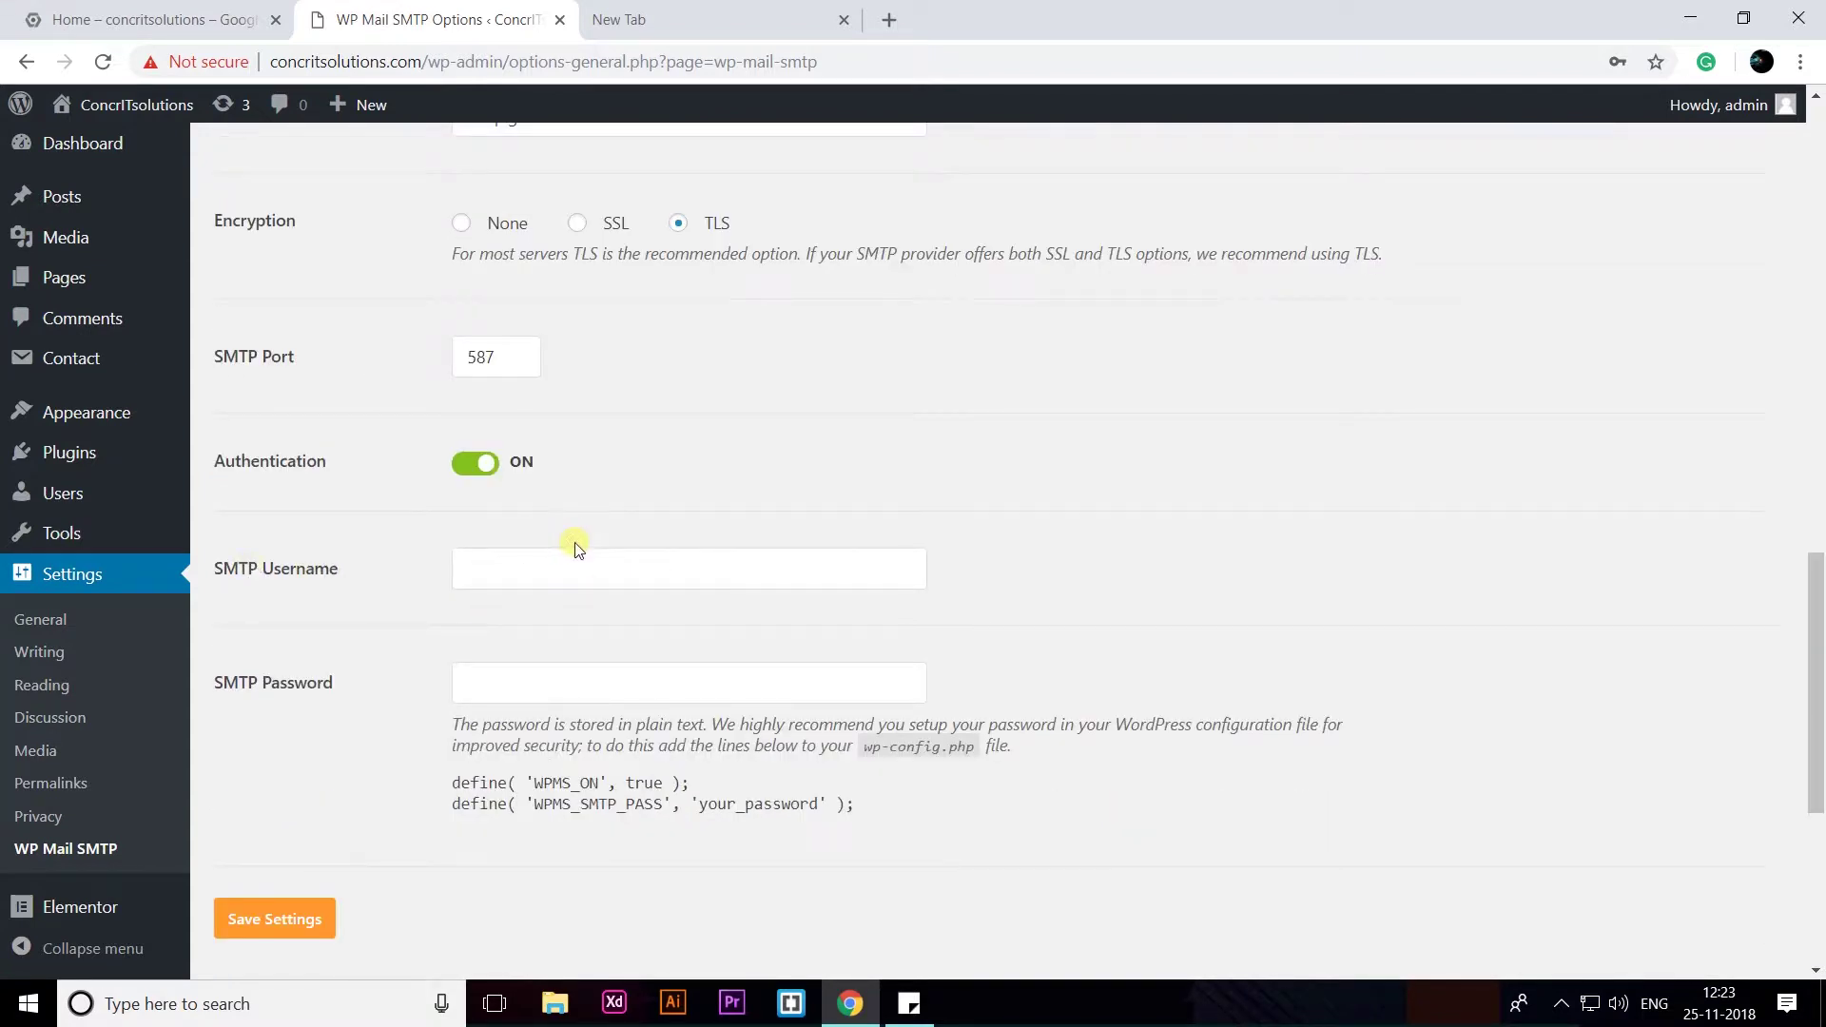
- Copy the From Email address into the SMTP Username field
{"action": "left_click", "coordinate": [589, 581]}
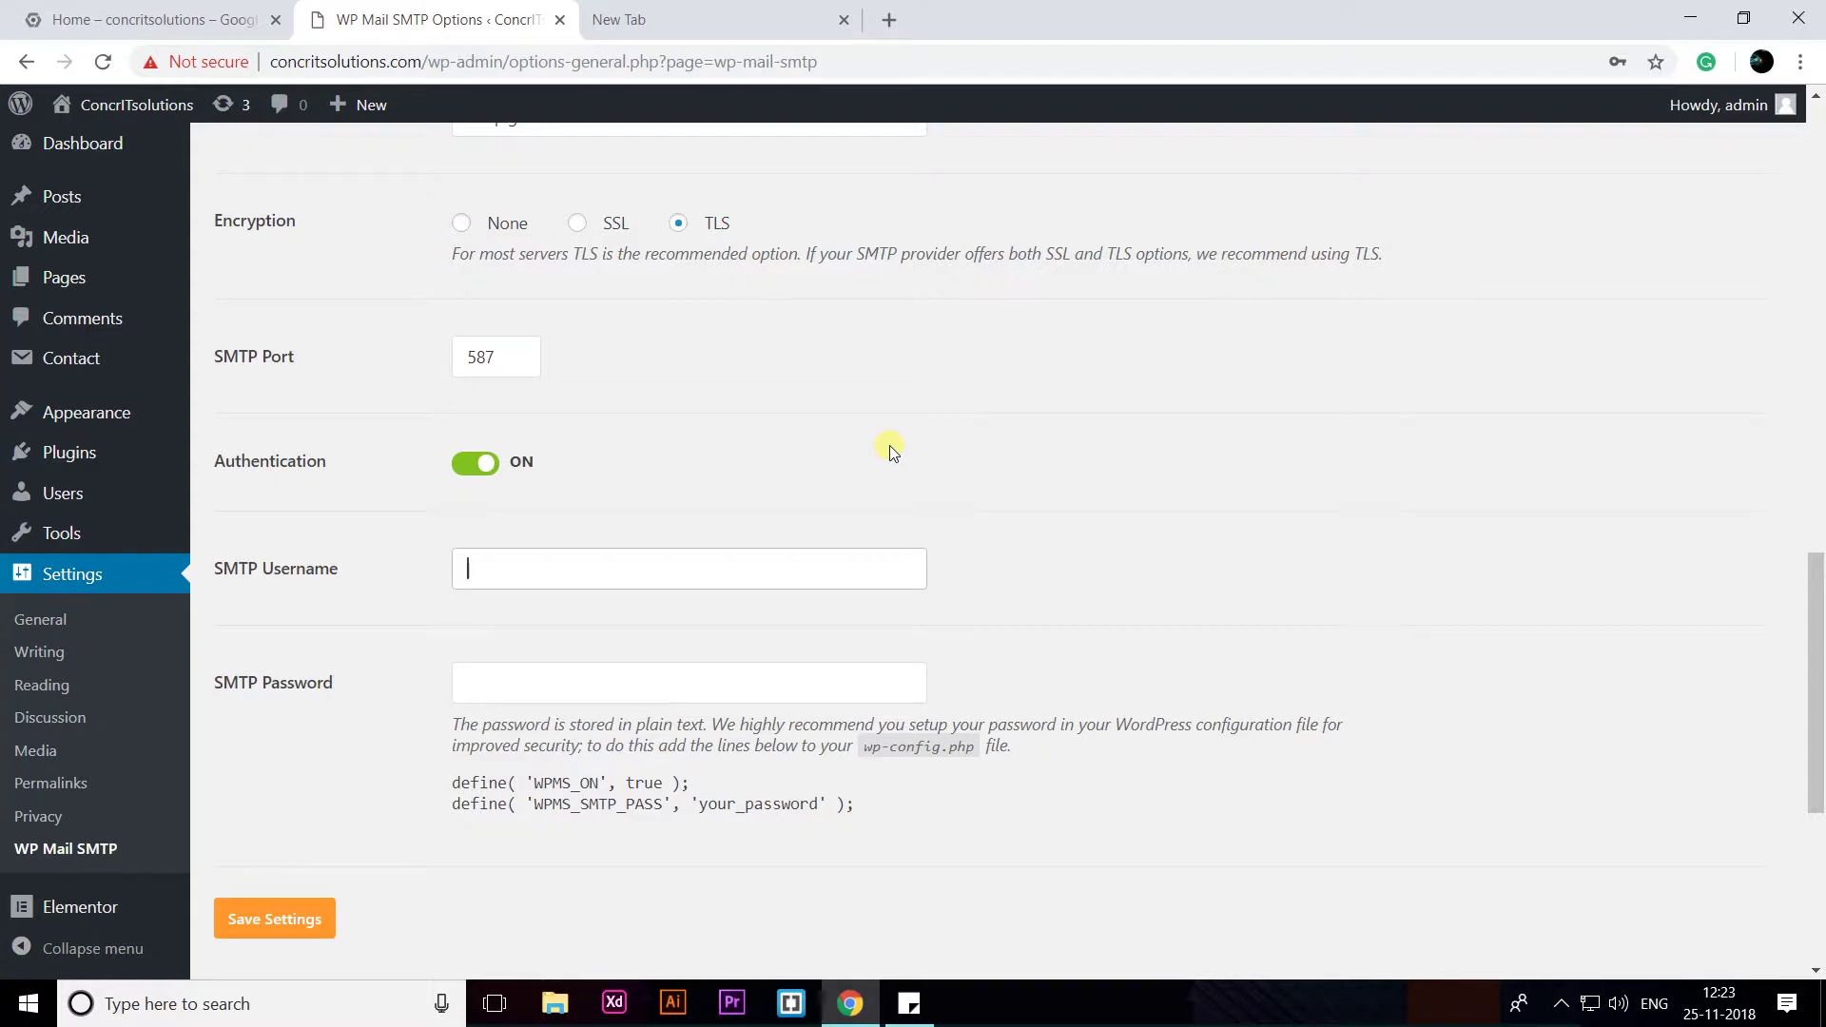
{"action": "scroll", "coordinate": [892, 451], "scroll_direction": "up", "scroll_amount": 1}
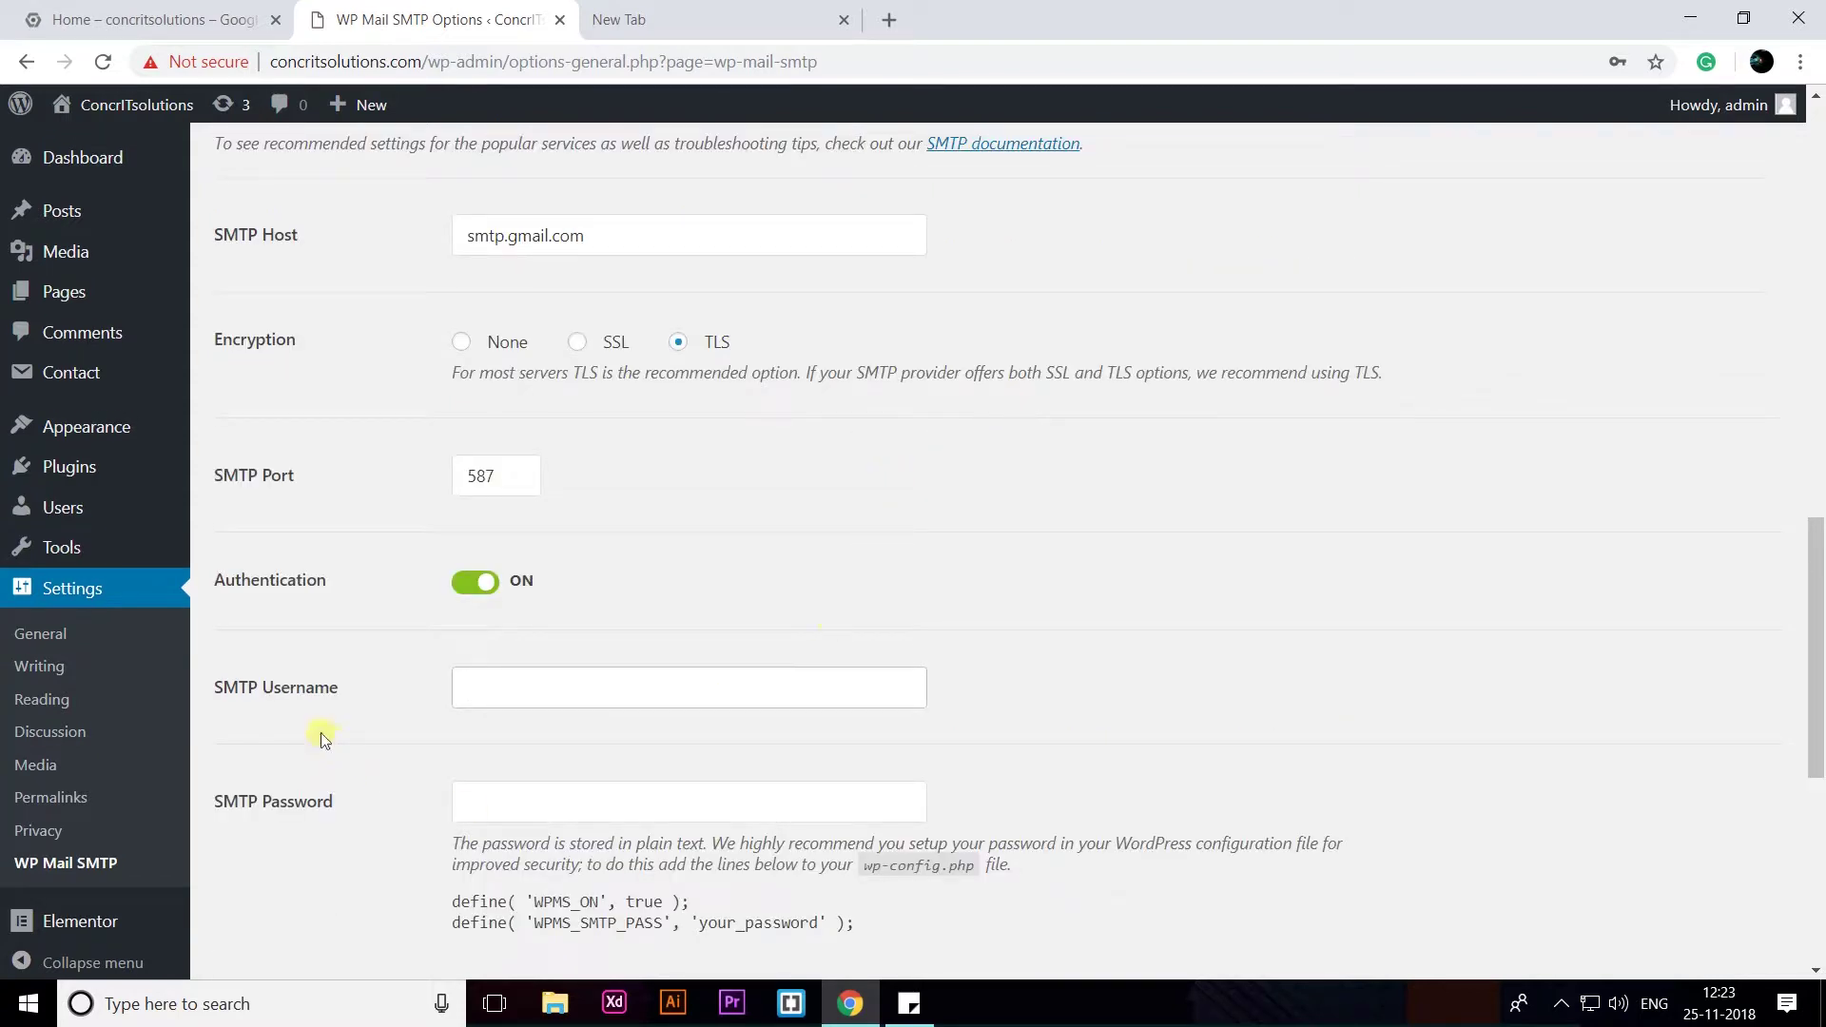
{"action": "left_click", "coordinate": [534, 816]}
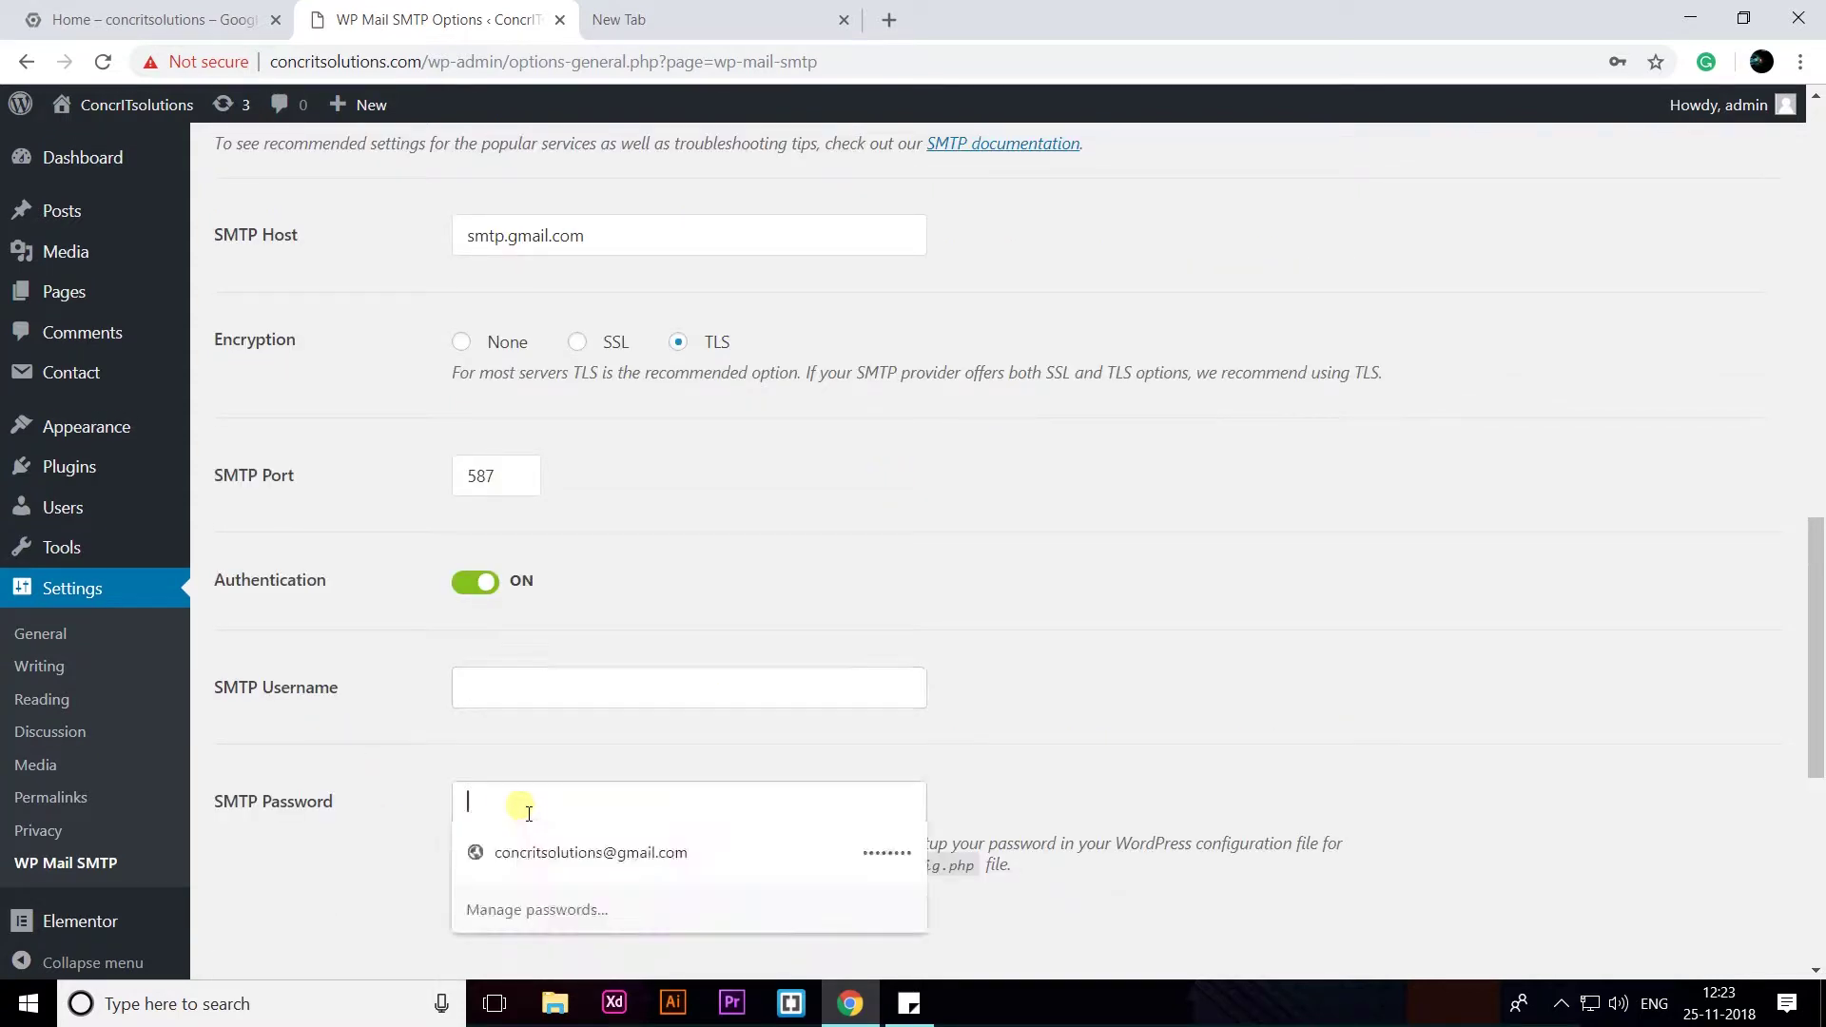
{"action": "left_click", "coordinate": [544, 683]}
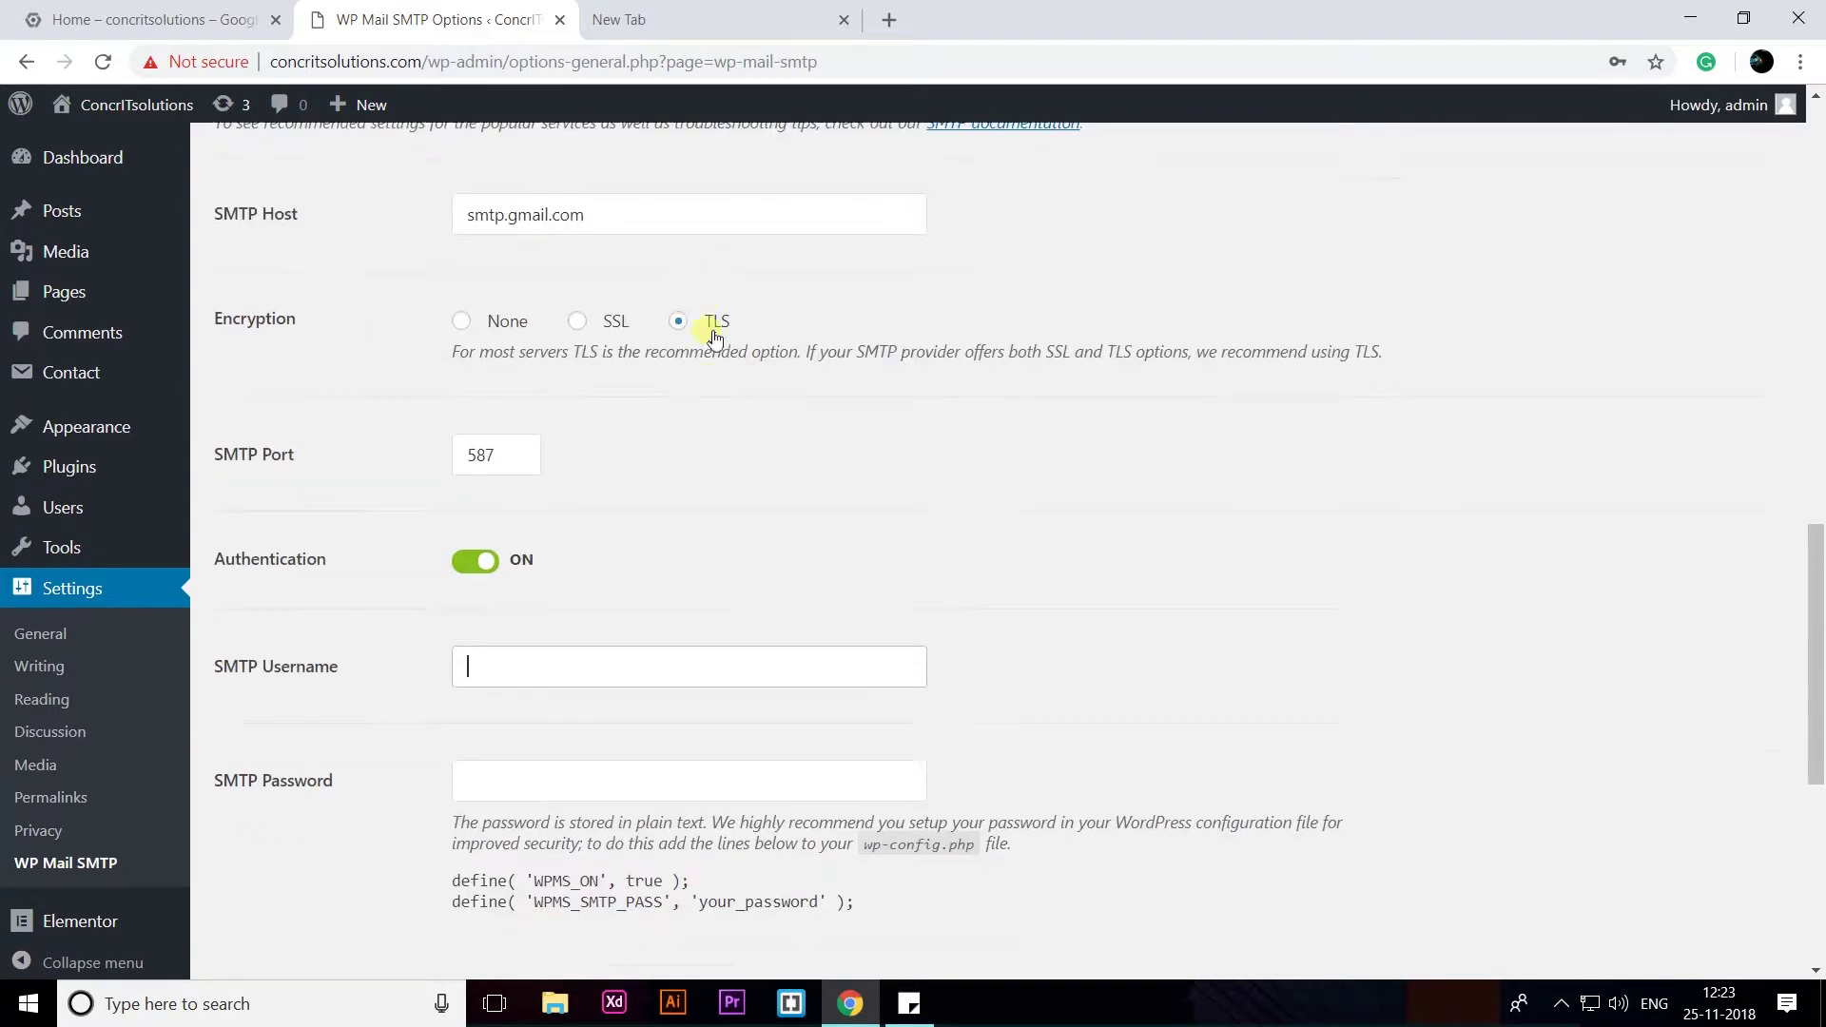
{"action": "scroll", "coordinate": [709, 335], "scroll_direction": "up", "scroll_amount": 4}
{"action": "scroll", "coordinate": [711, 338], "scroll_direction": "up", "scroll_amount": 4}
{"action": "scroll", "coordinate": [715, 339], "scroll_direction": "up", "scroll_amount": 4}
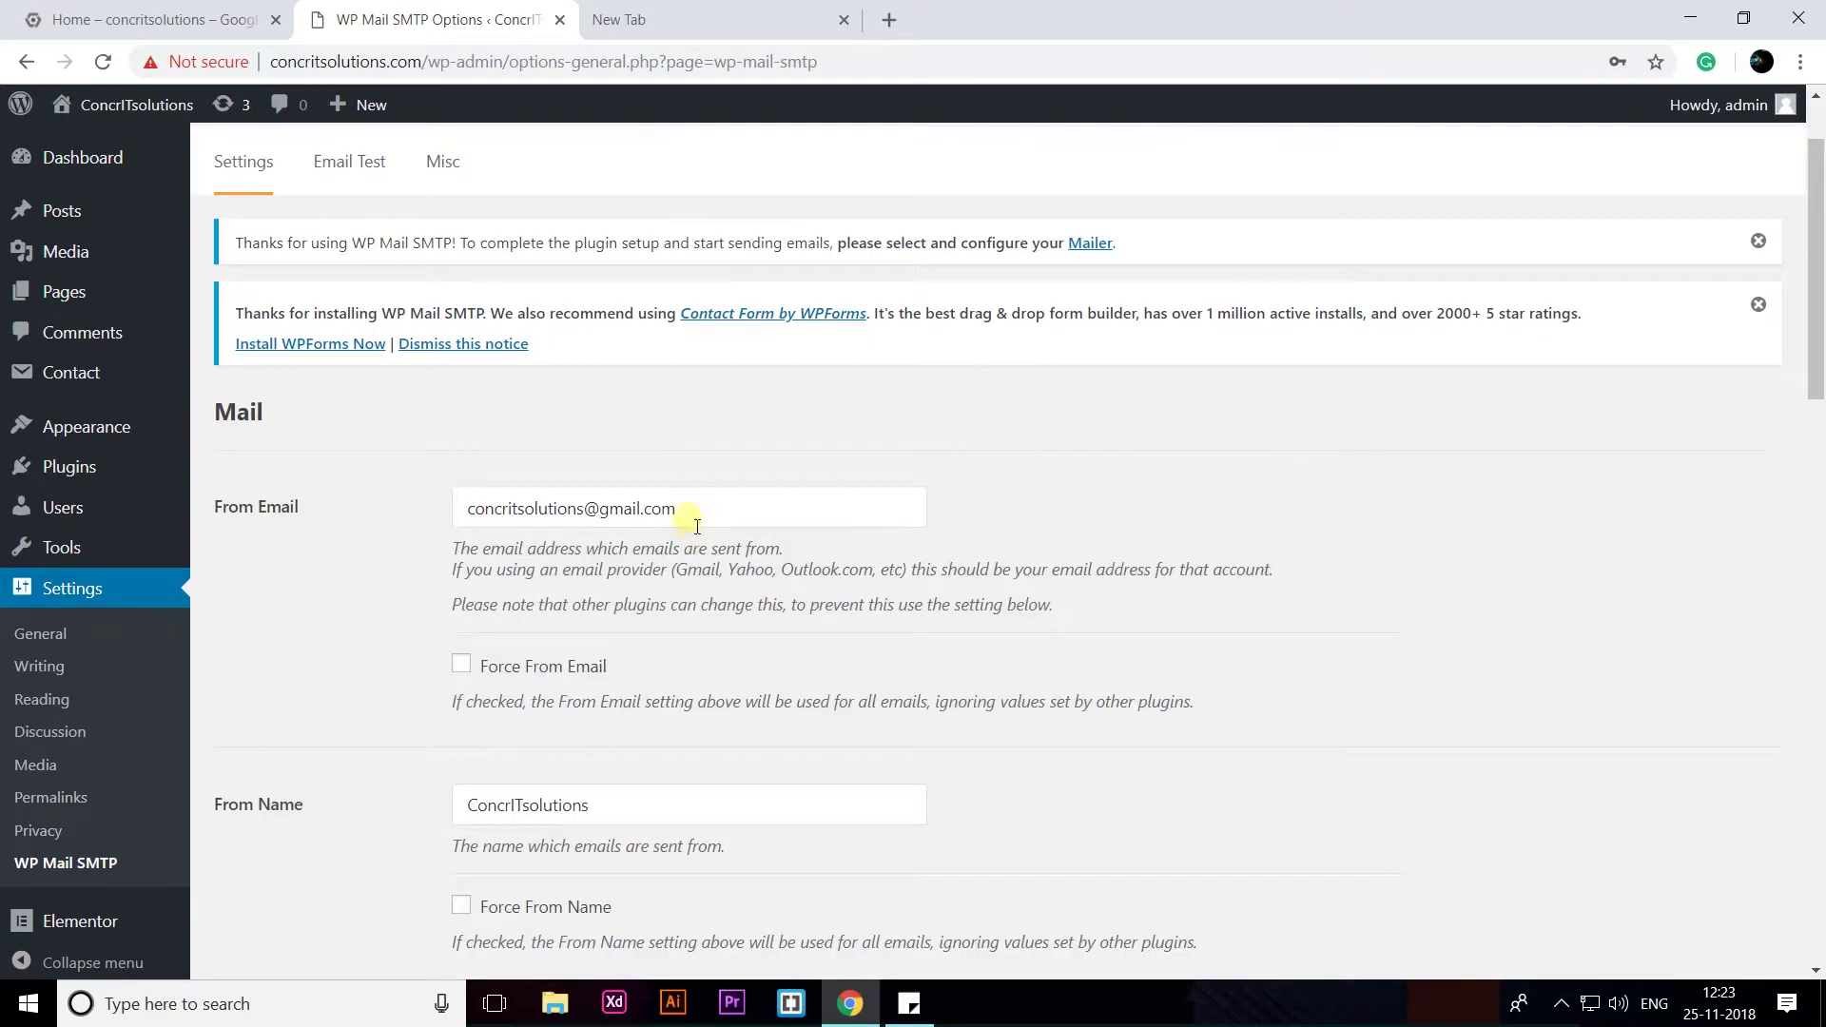
{"action": "left_click_drag", "start_coordinate": [690, 518], "coordinate": [424, 511]}
{"action": "key", "text": "ctrl+c"}
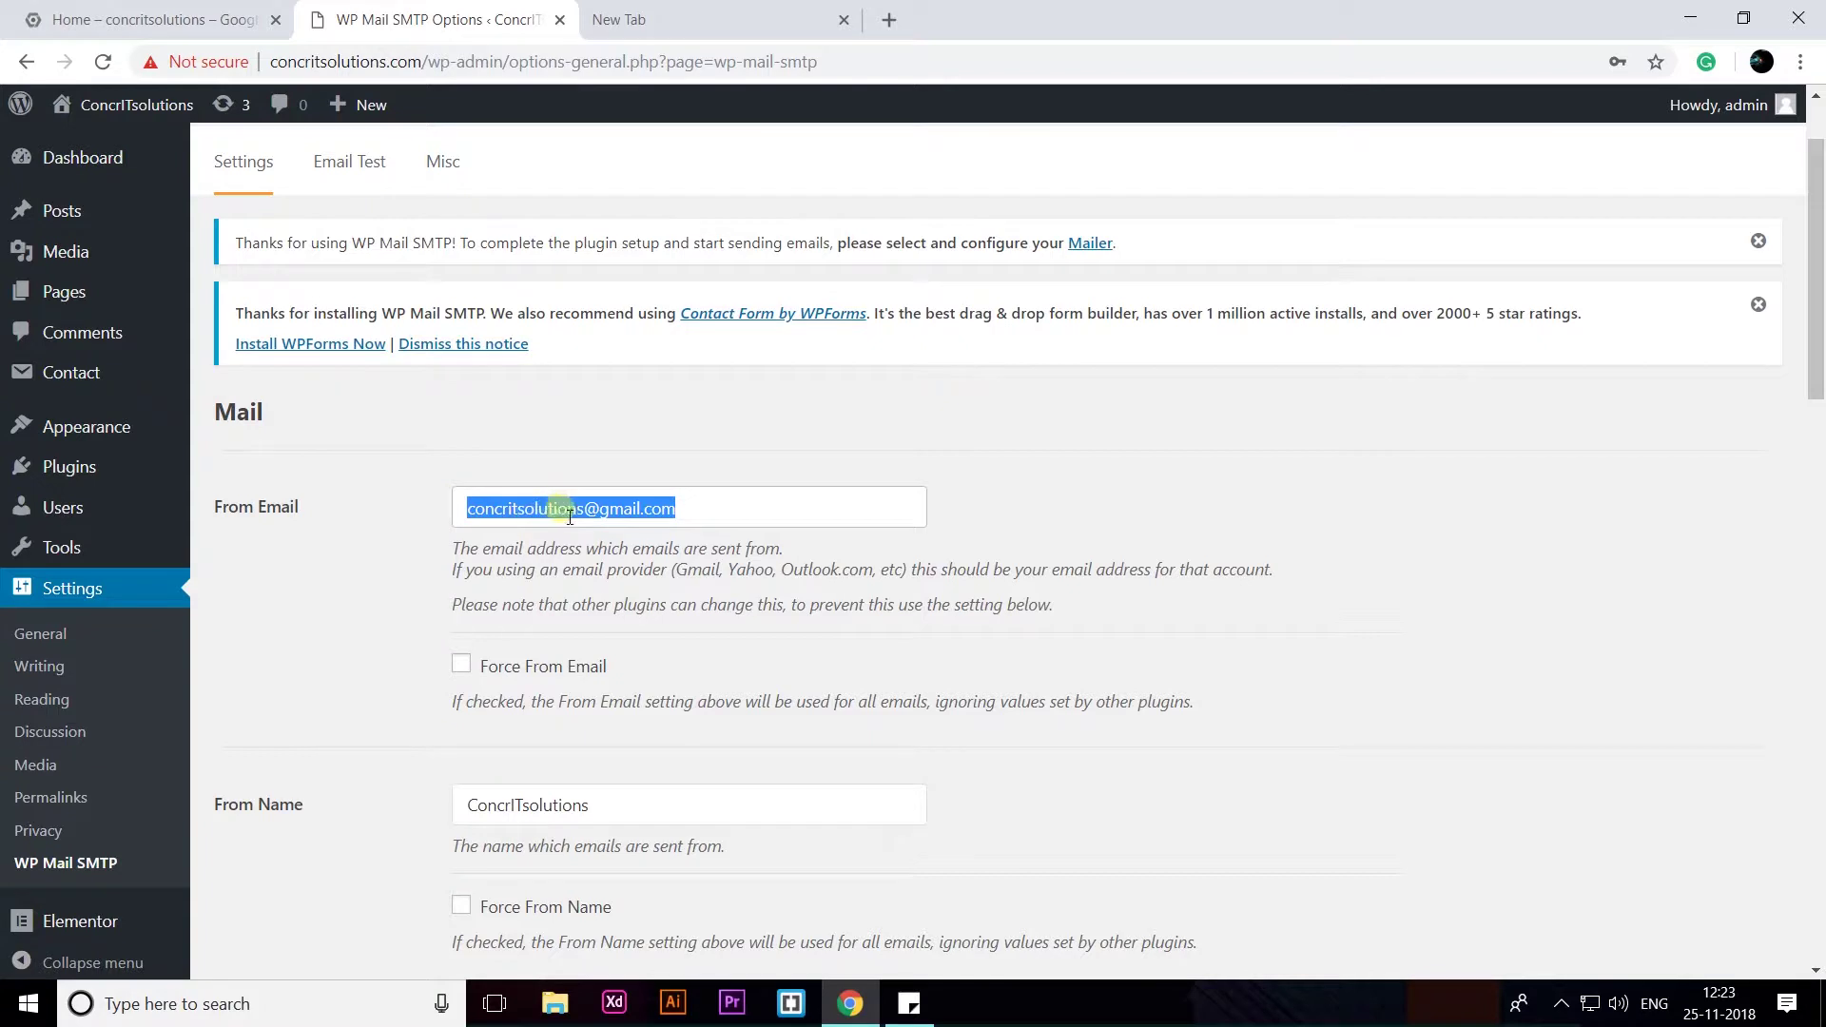
{"action": "scroll", "coordinate": [1023, 653], "scroll_direction": "down", "scroll_amount": 5}
{"action": "scroll", "coordinate": [996, 656], "scroll_direction": "down", "scroll_amount": 3}
{"action": "scroll", "coordinate": [761, 809], "scroll_direction": "down", "scroll_amount": 2}
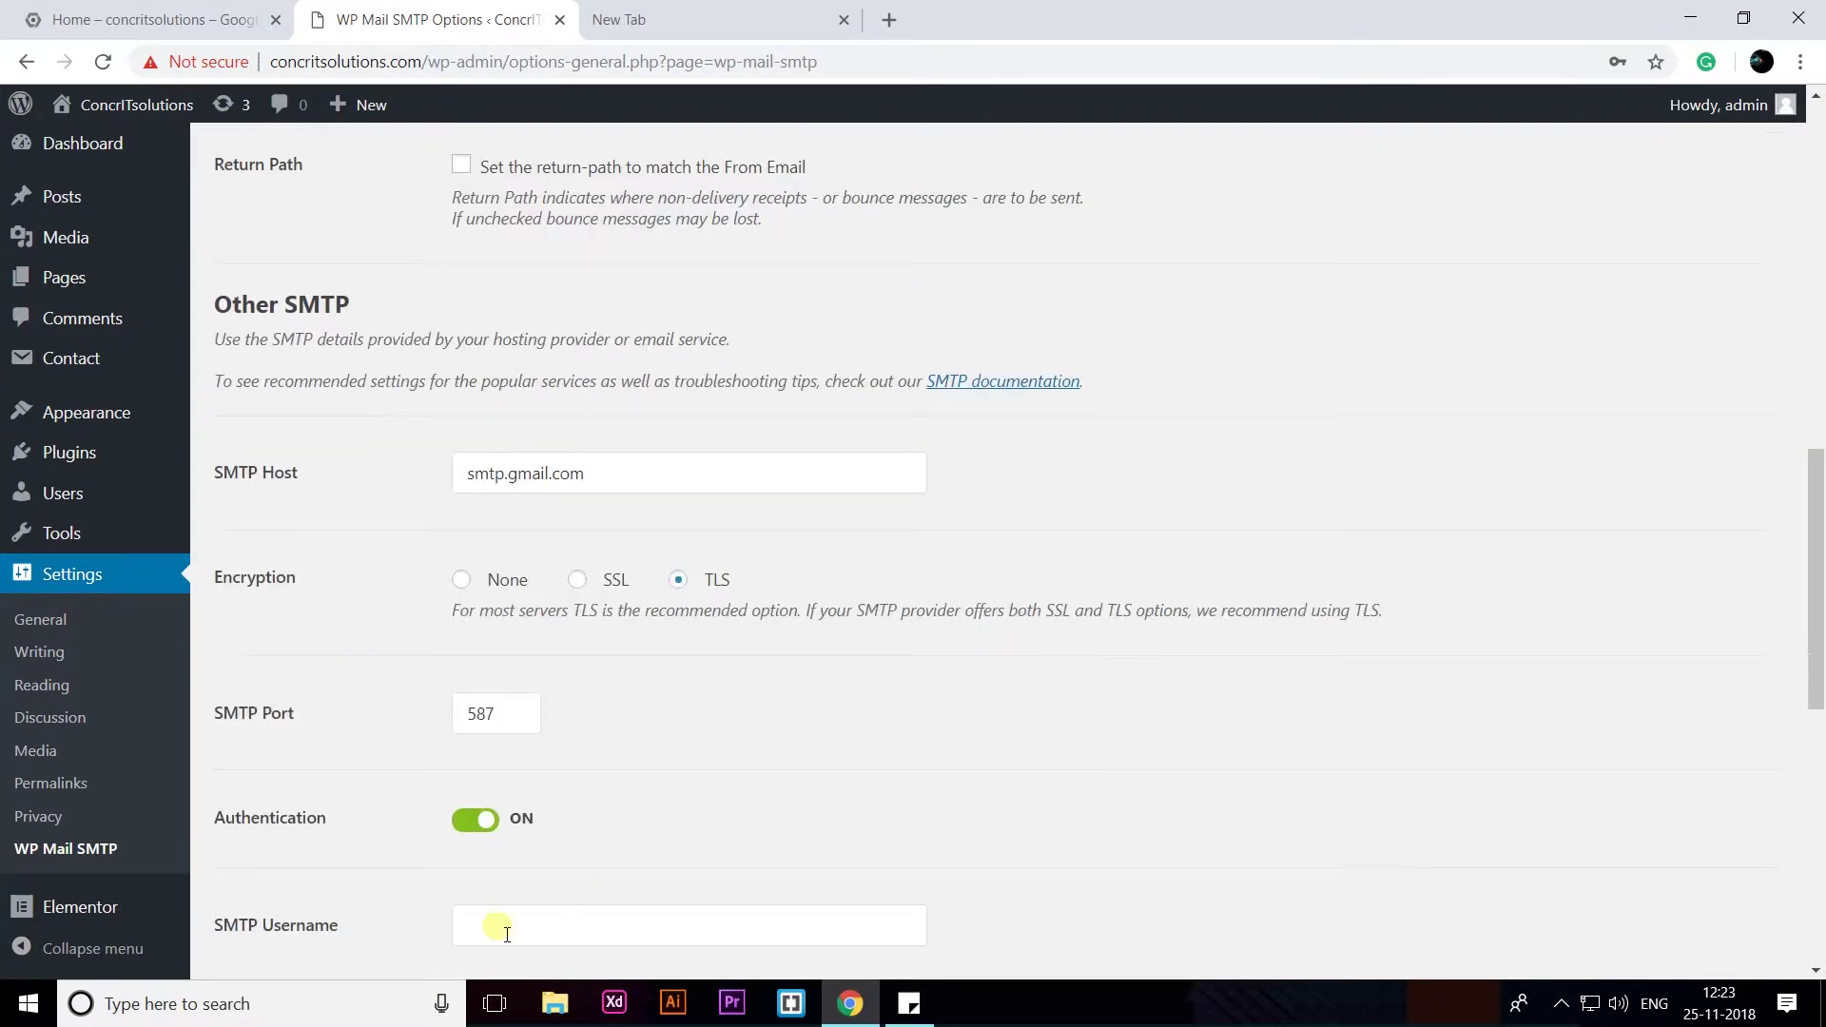
{"action": "left_click", "coordinate": [513, 950]}
{"action": "scroll", "coordinate": [656, 851], "scroll_direction": "down", "scroll_amount": 2}
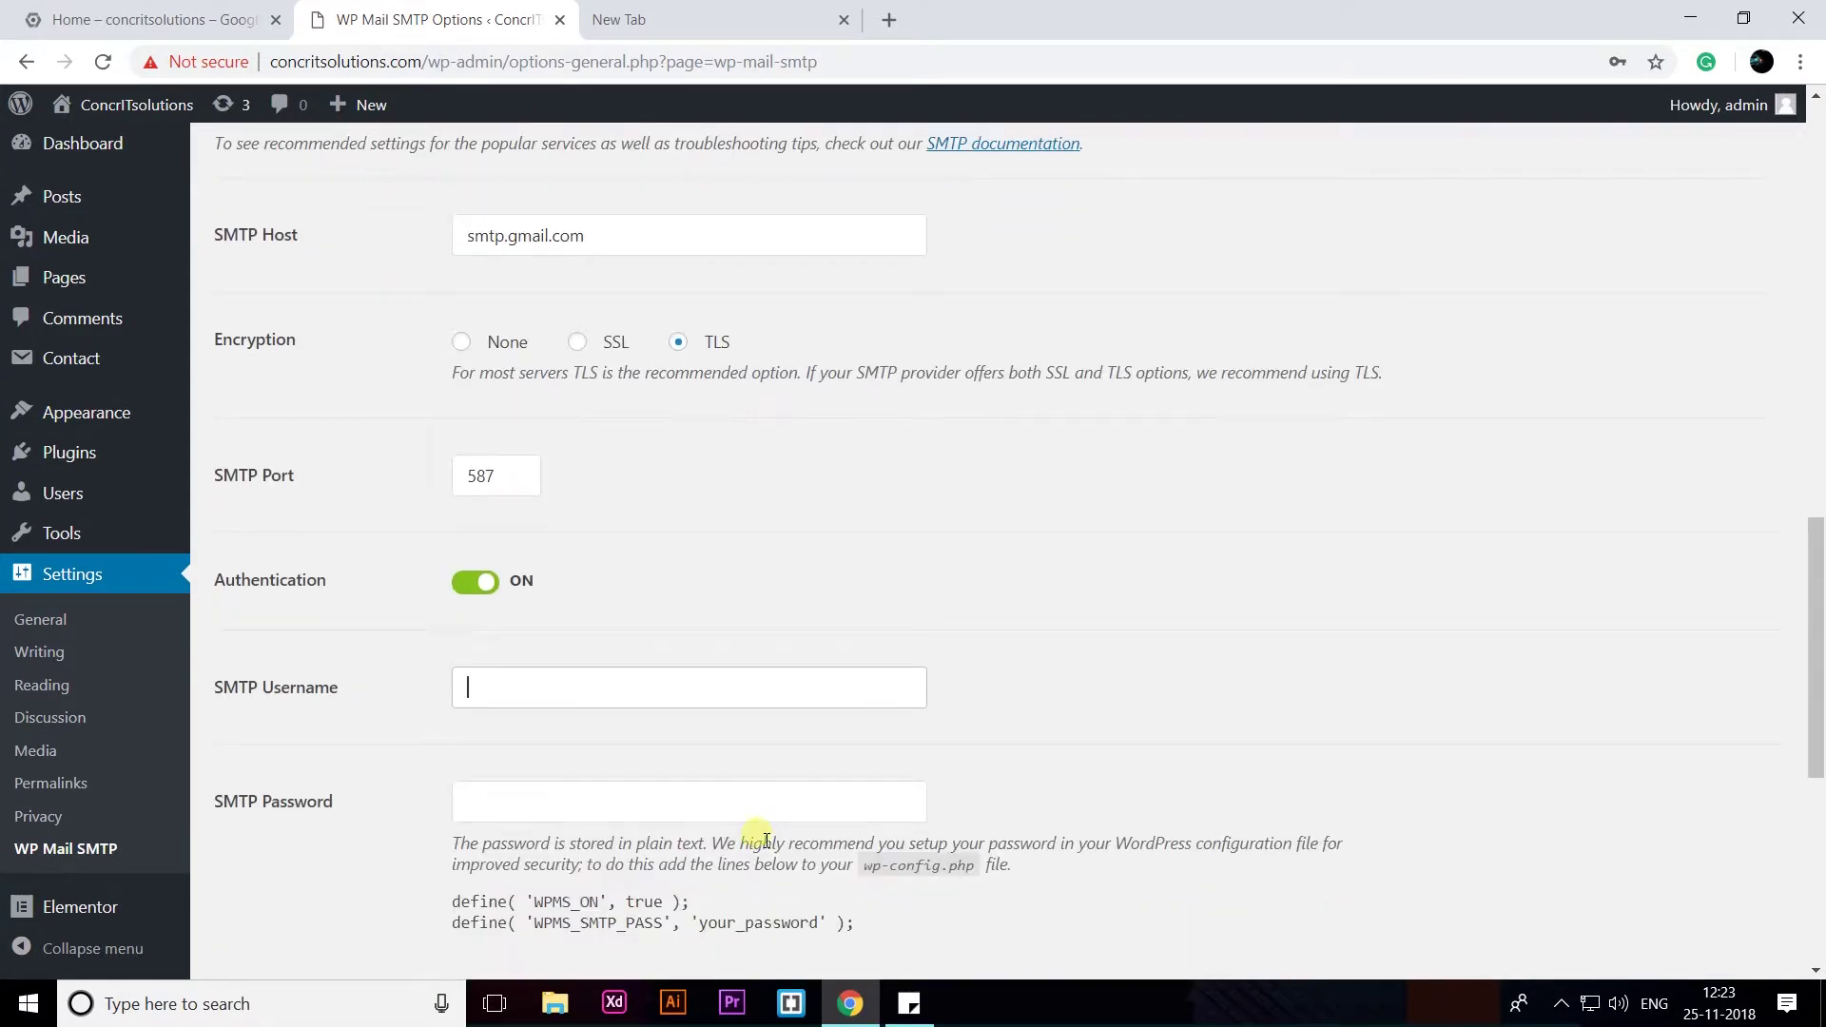
{"action": "key", "text": "ctrl+v"}
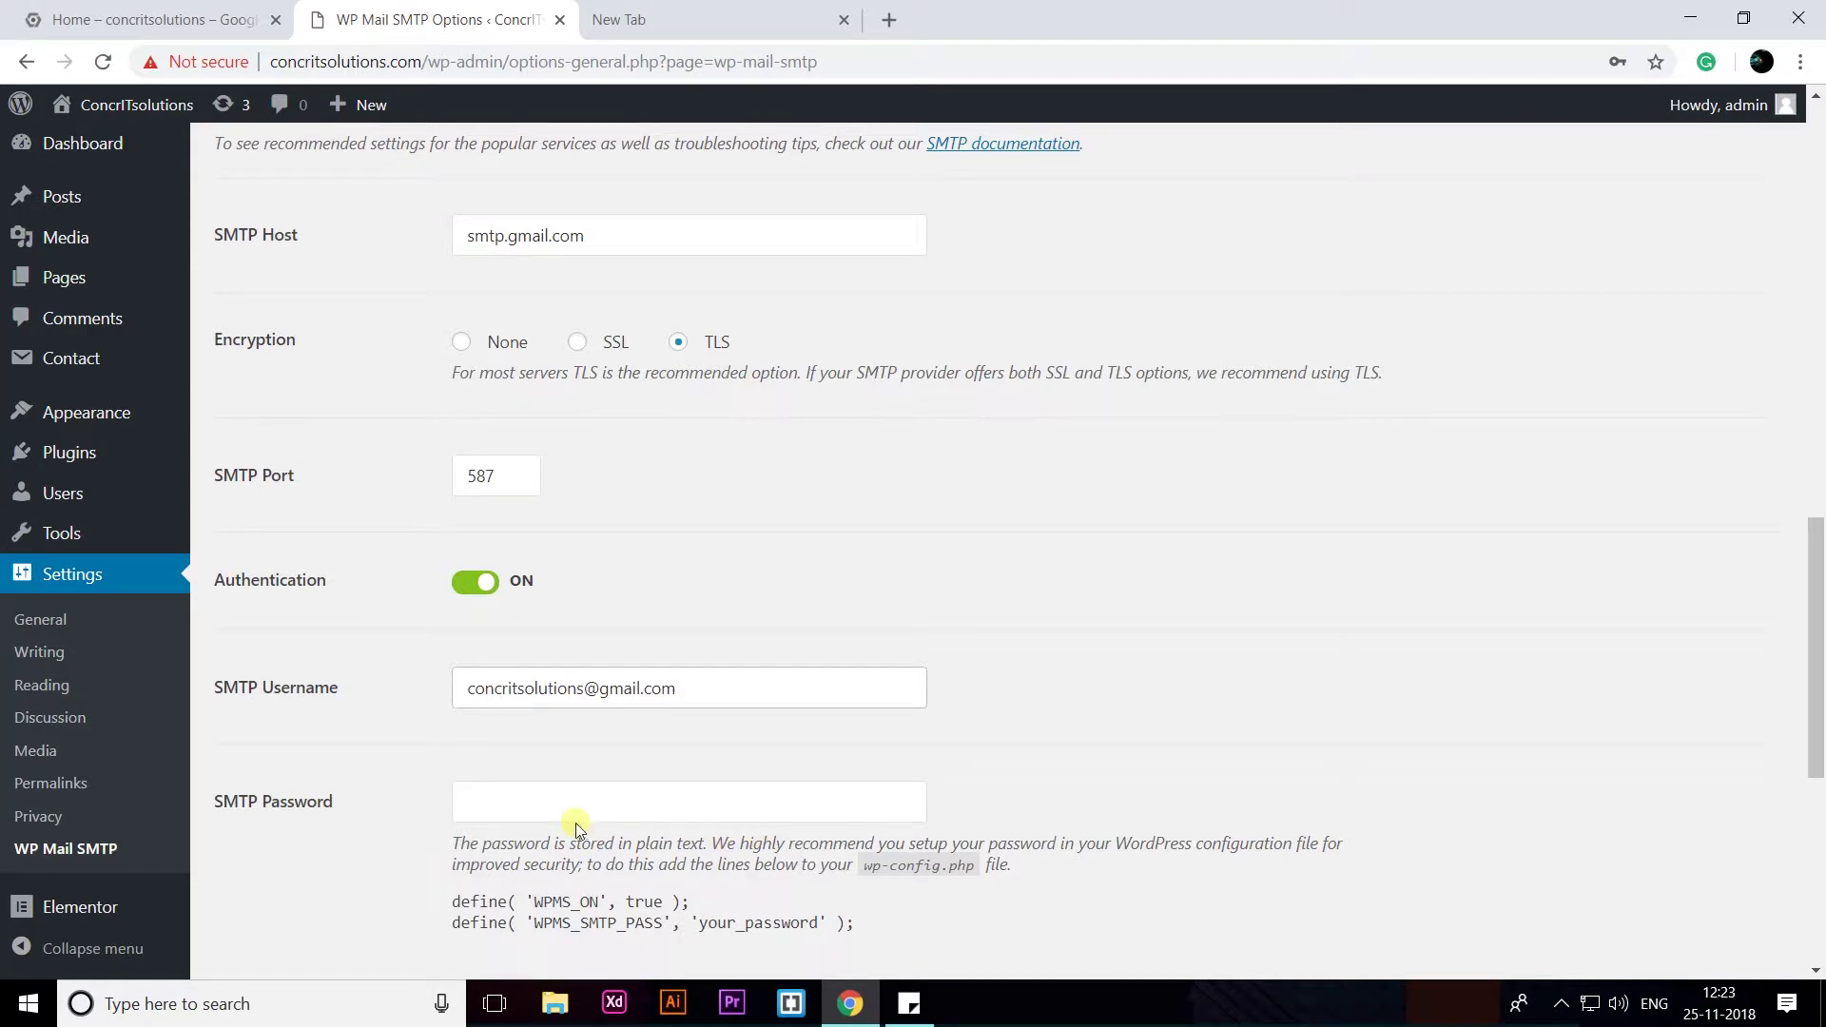
- Enter the SMTP password and save the WP Mail SMTP settings
{"action": "left_click", "coordinate": [578, 808]}
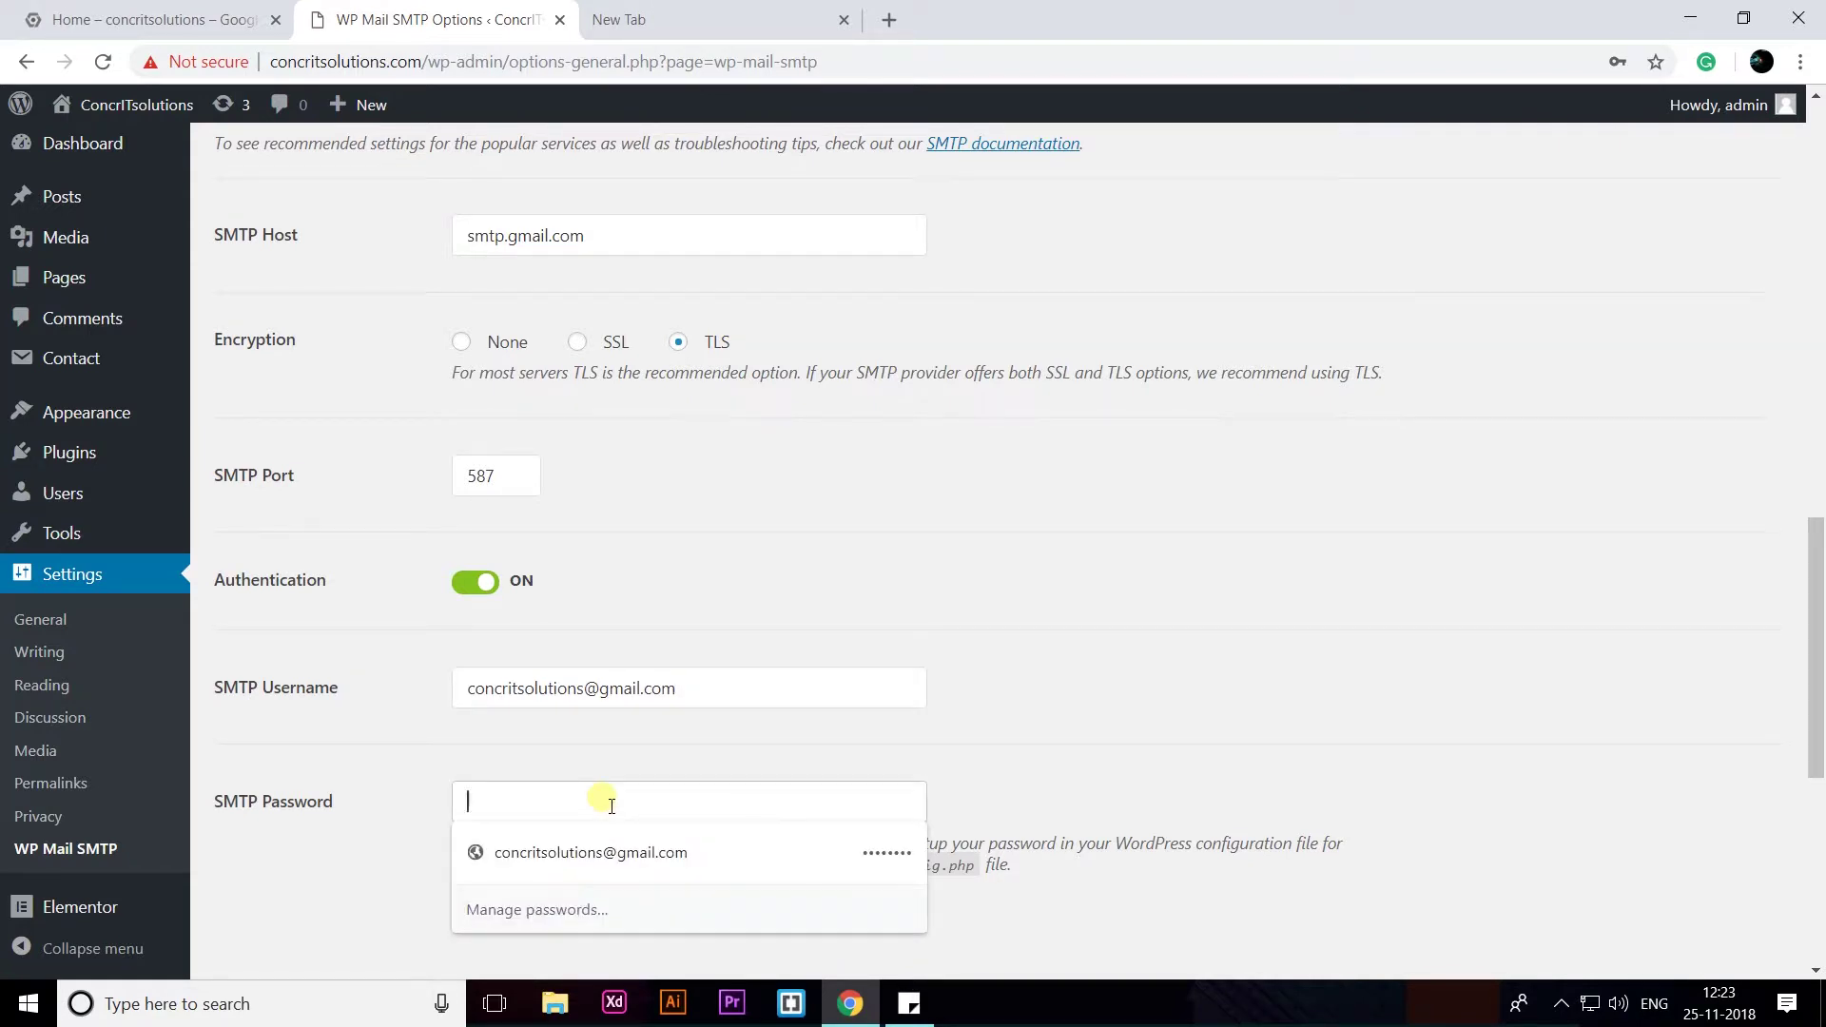
{"action": "type", "text": "a"}
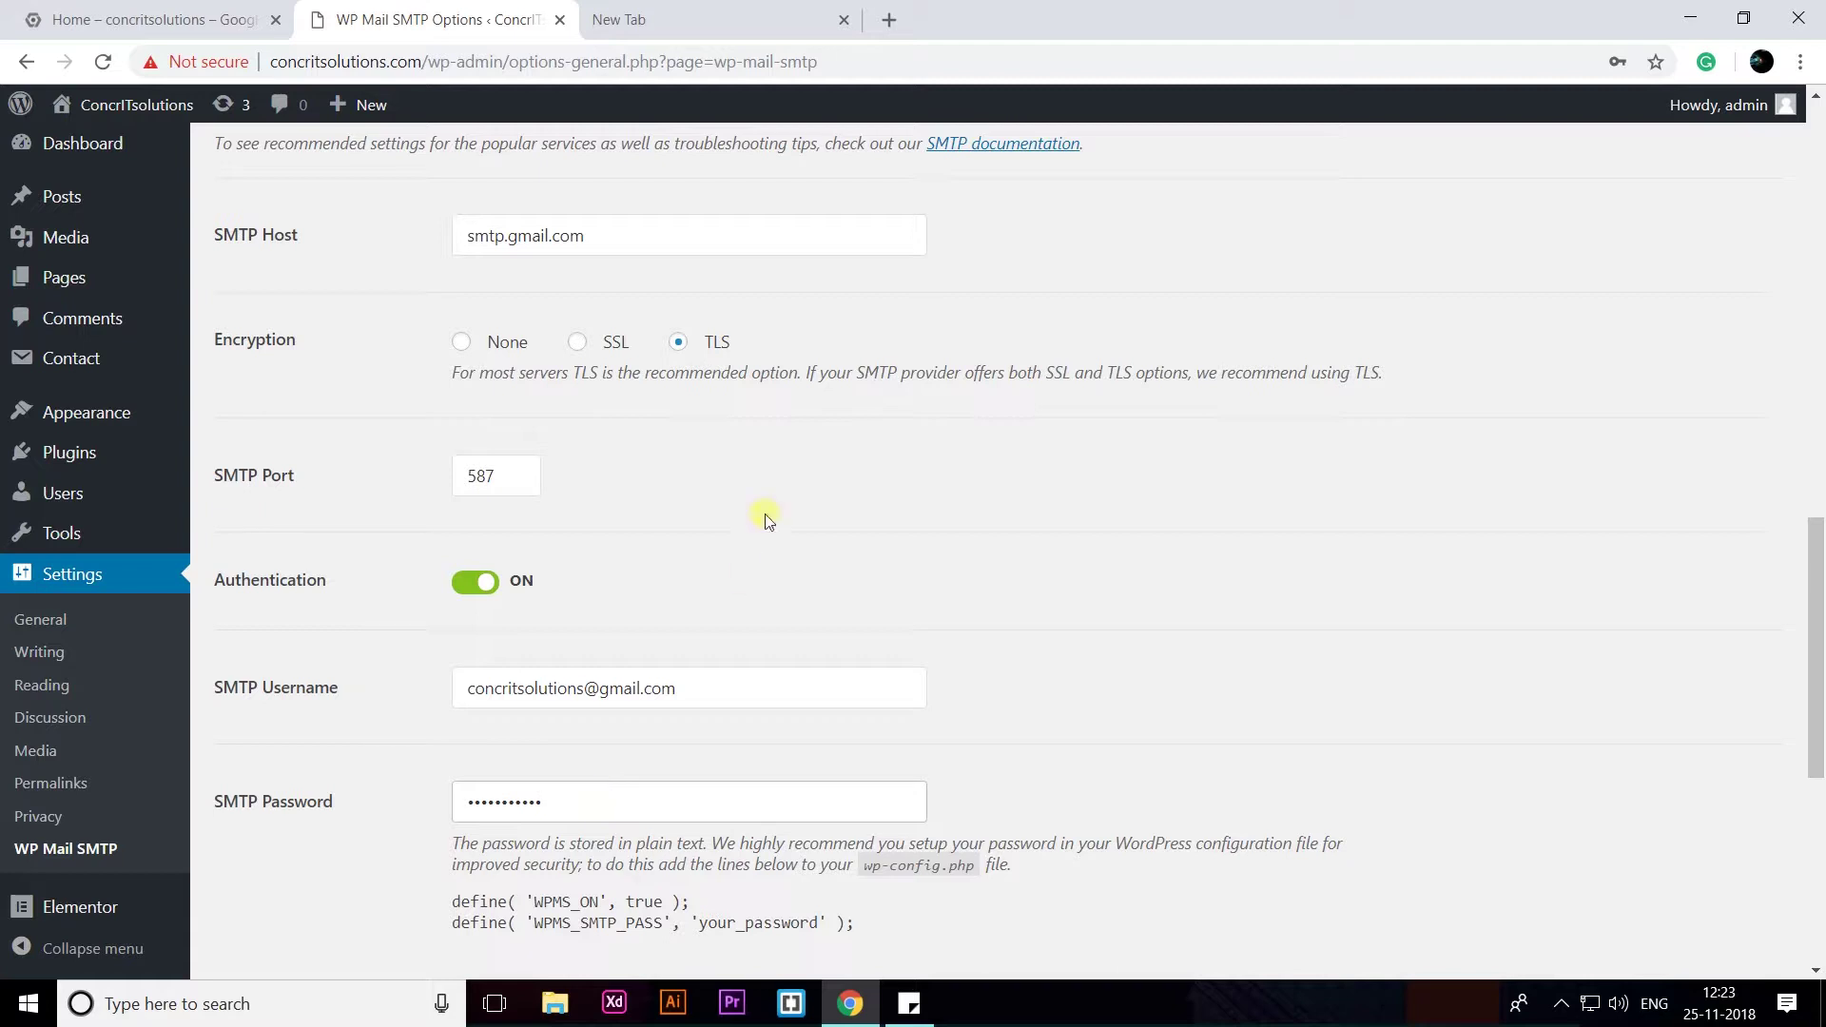
{"action": "scroll", "coordinate": [773, 596], "scroll_direction": "down", "scroll_amount": 2}
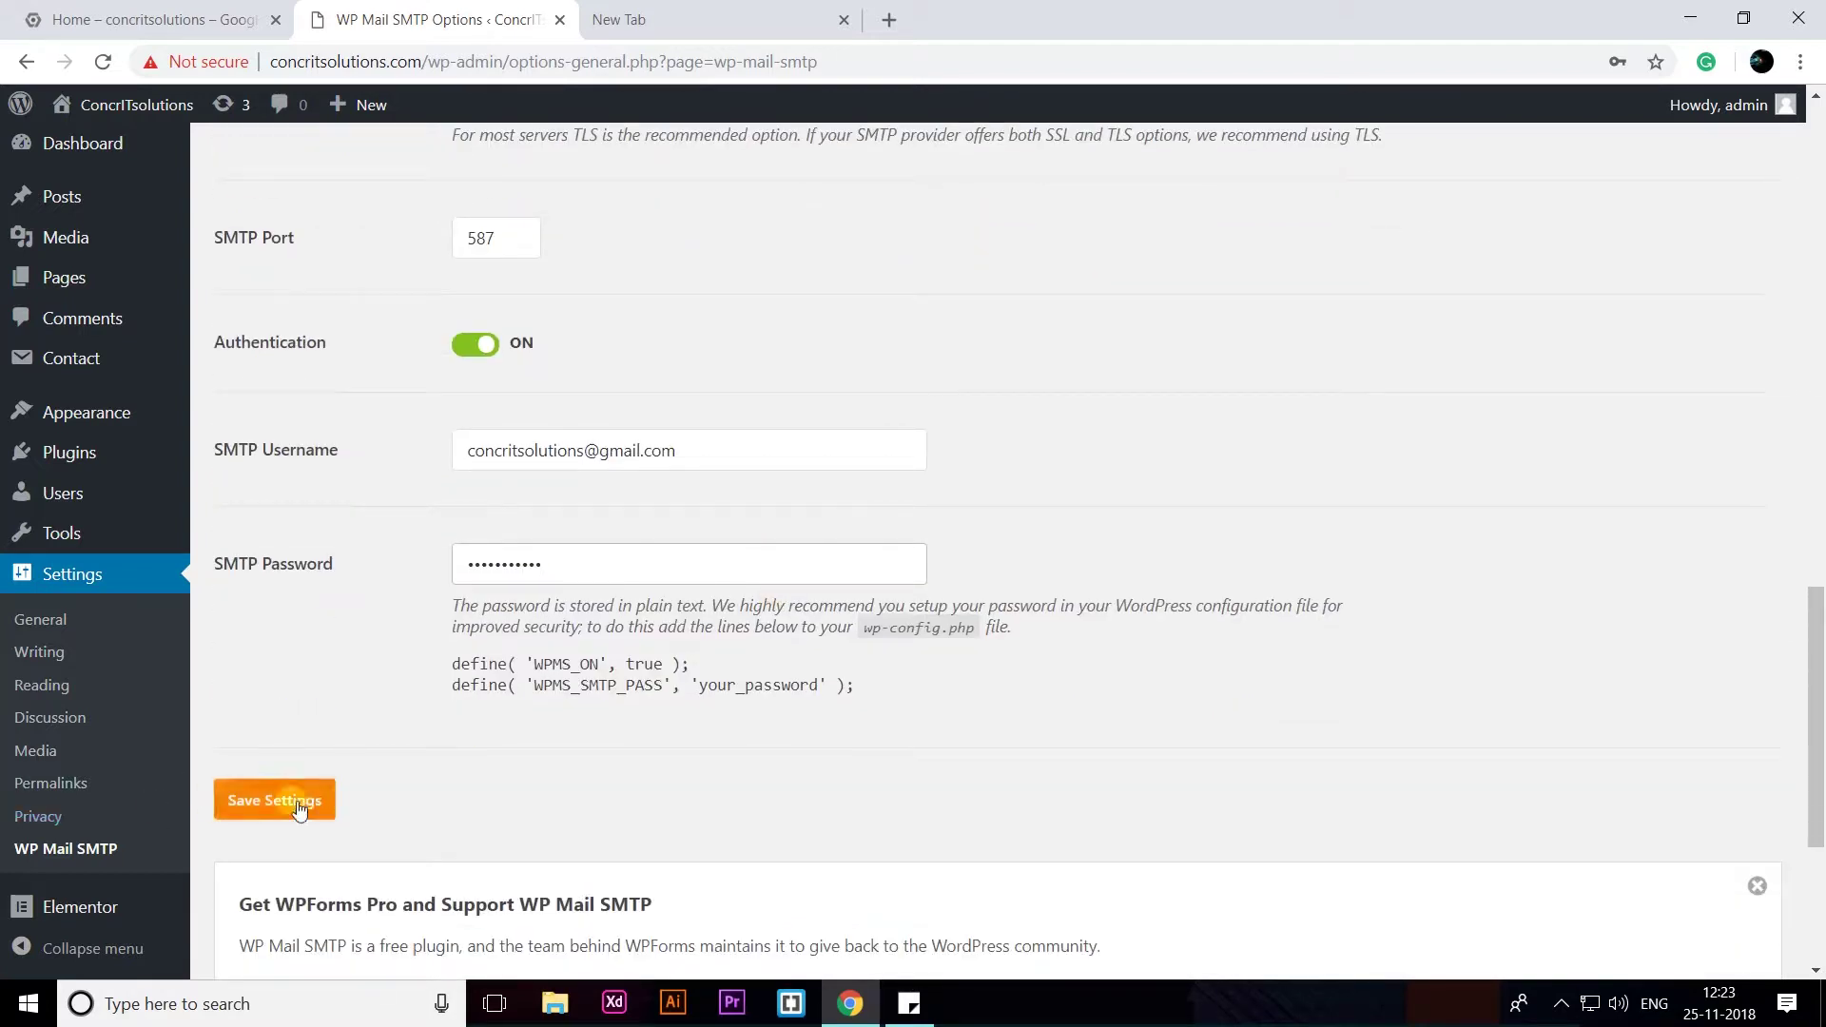
{"action": "left_click", "coordinate": [298, 808]}
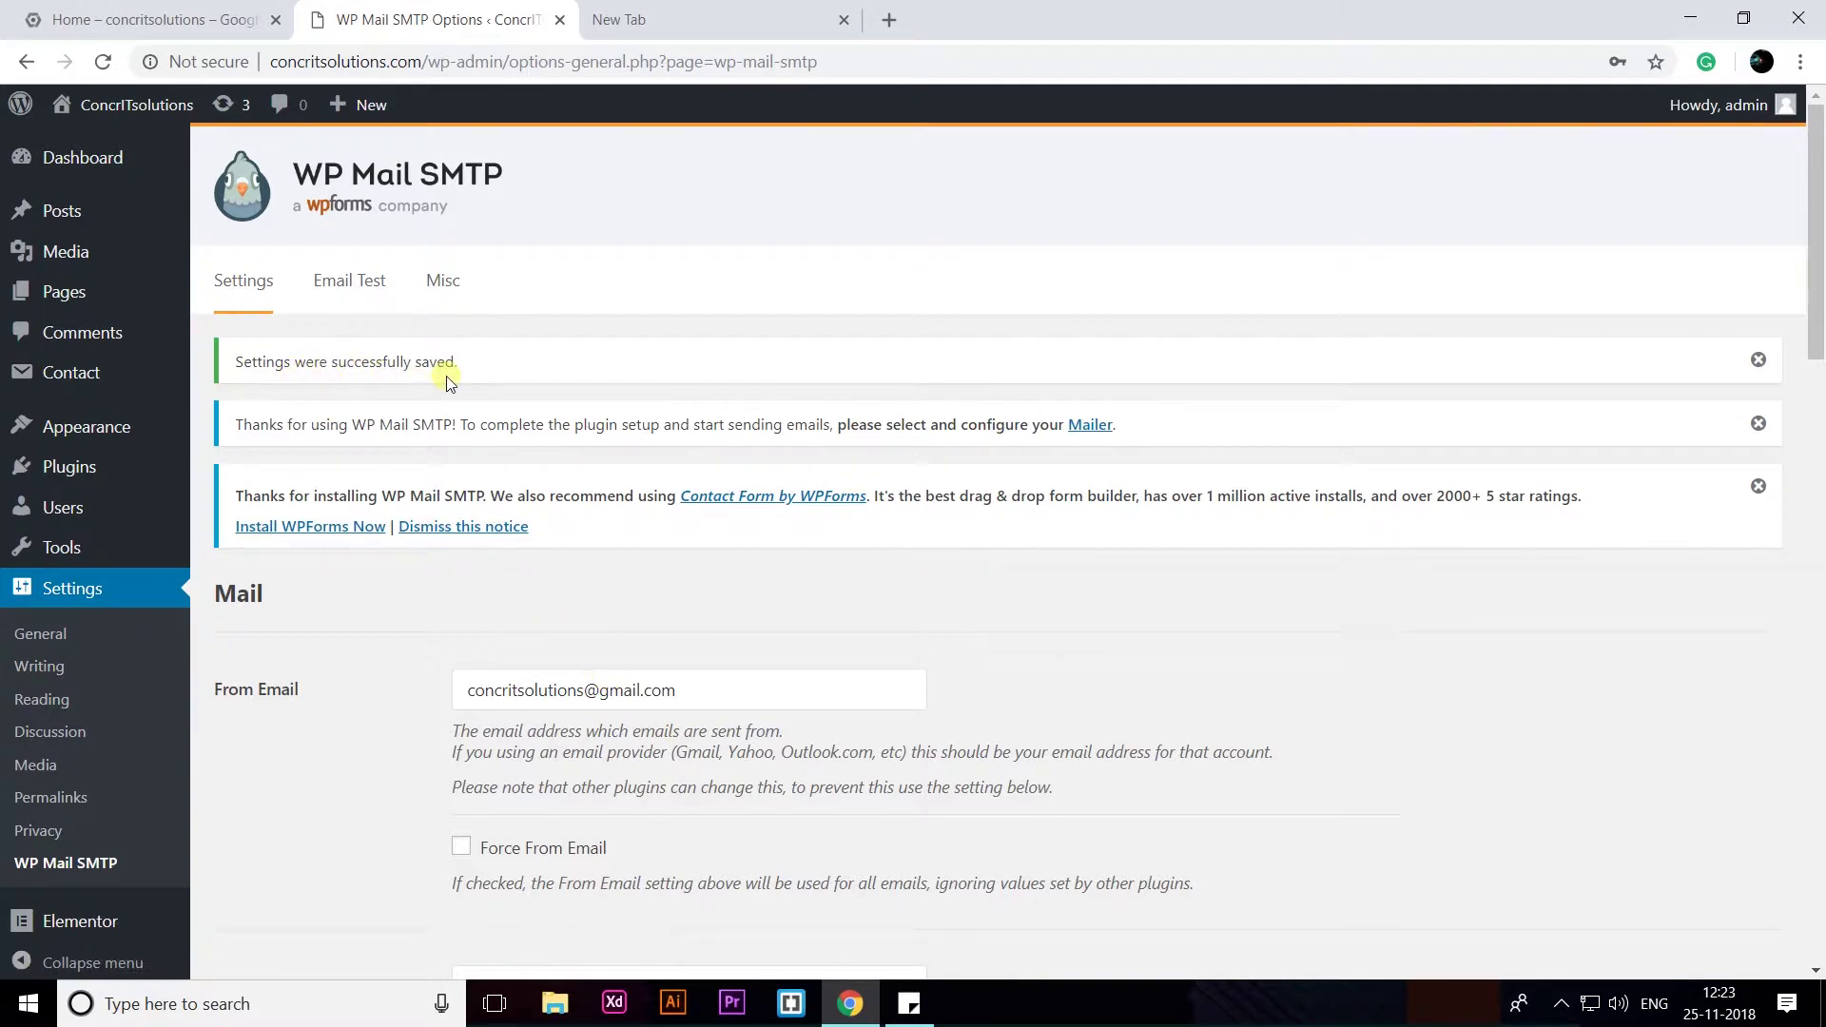
- Switch to the new browser tab showing the Google homepage
{"action": "left_click", "coordinate": [640, 25]}
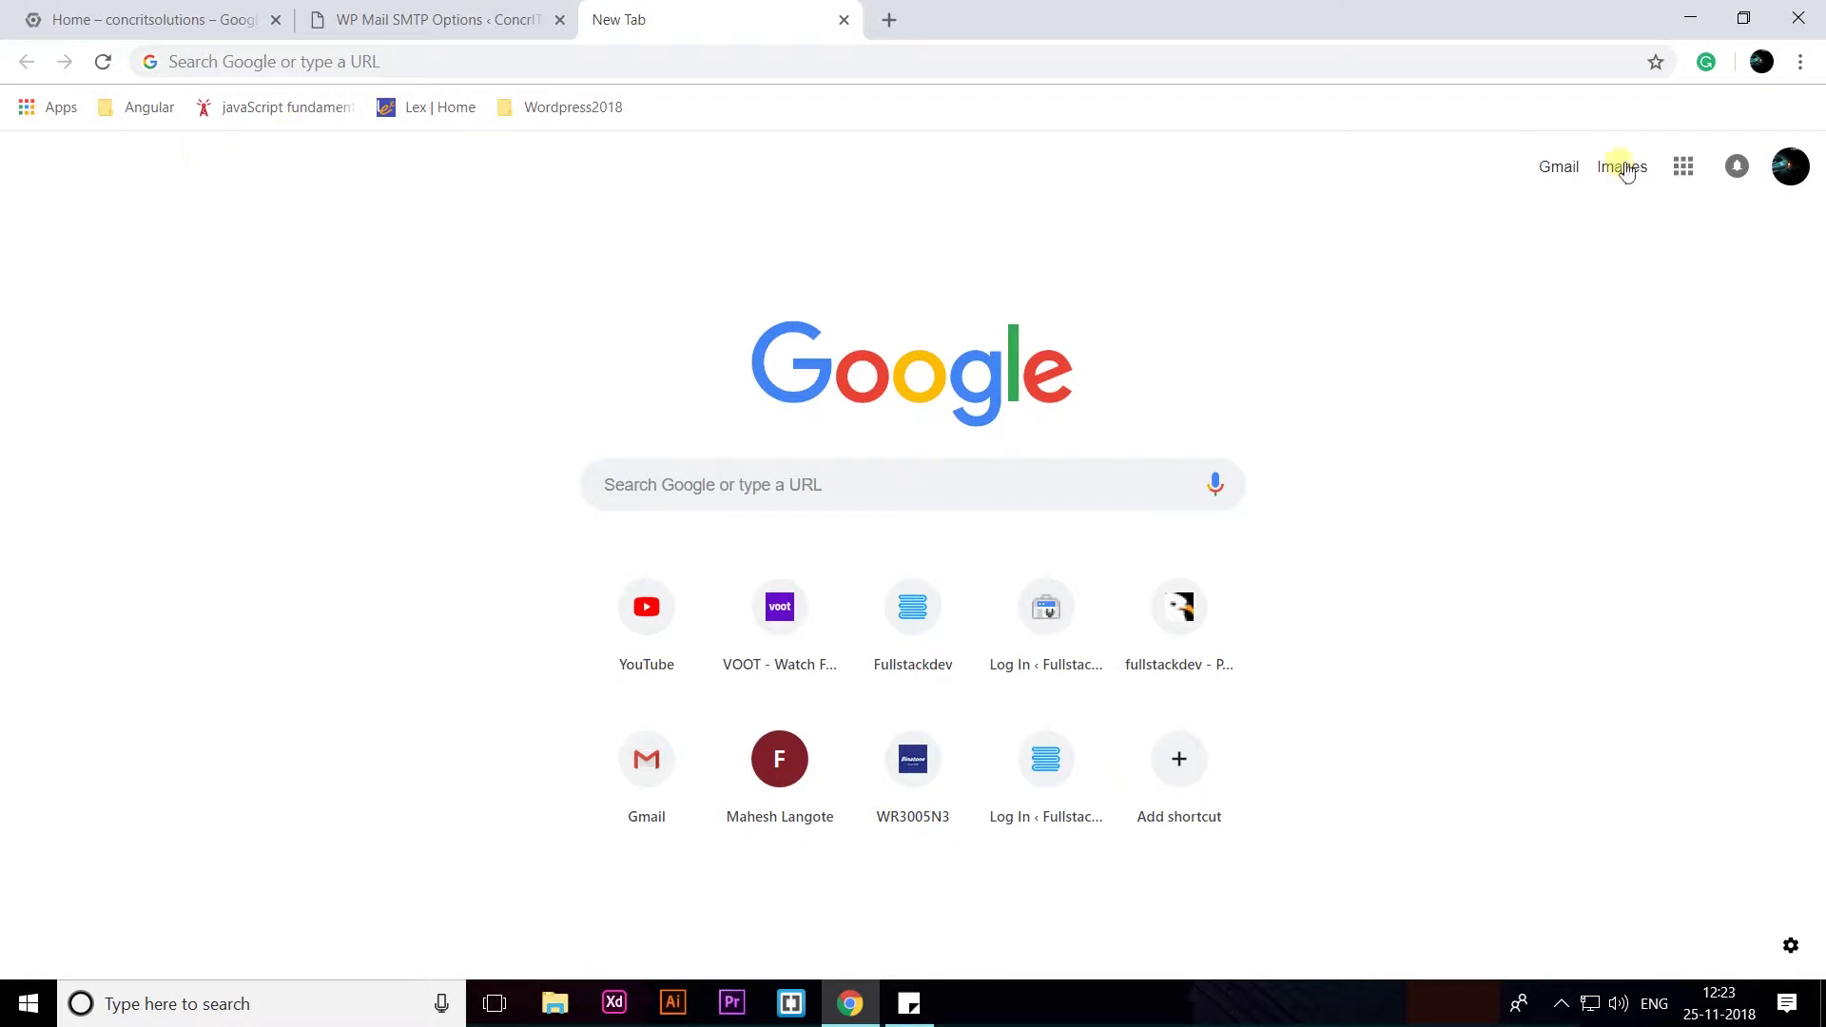
- Go to the Google account's Sign-in & security settings
{"action": "left_click", "coordinate": [1789, 171]}
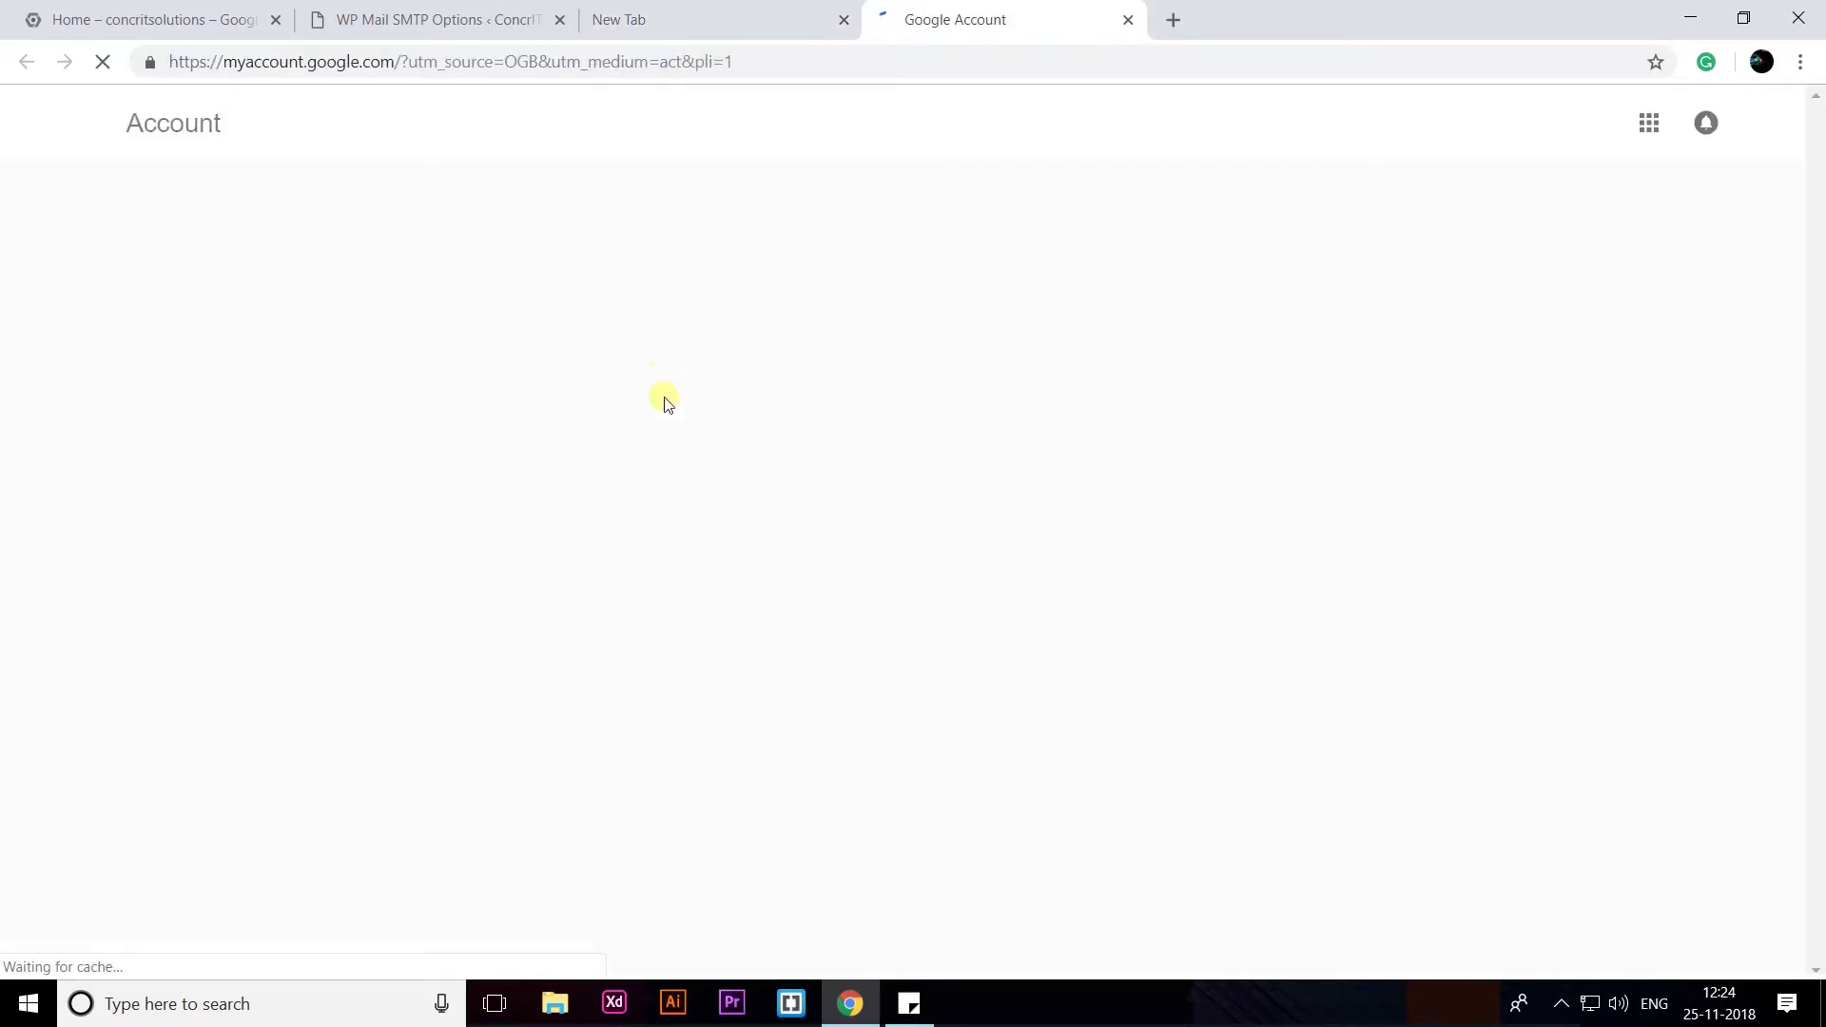
{"action": "scroll", "coordinate": [428, 400], "scroll_direction": "down", "scroll_amount": 1}
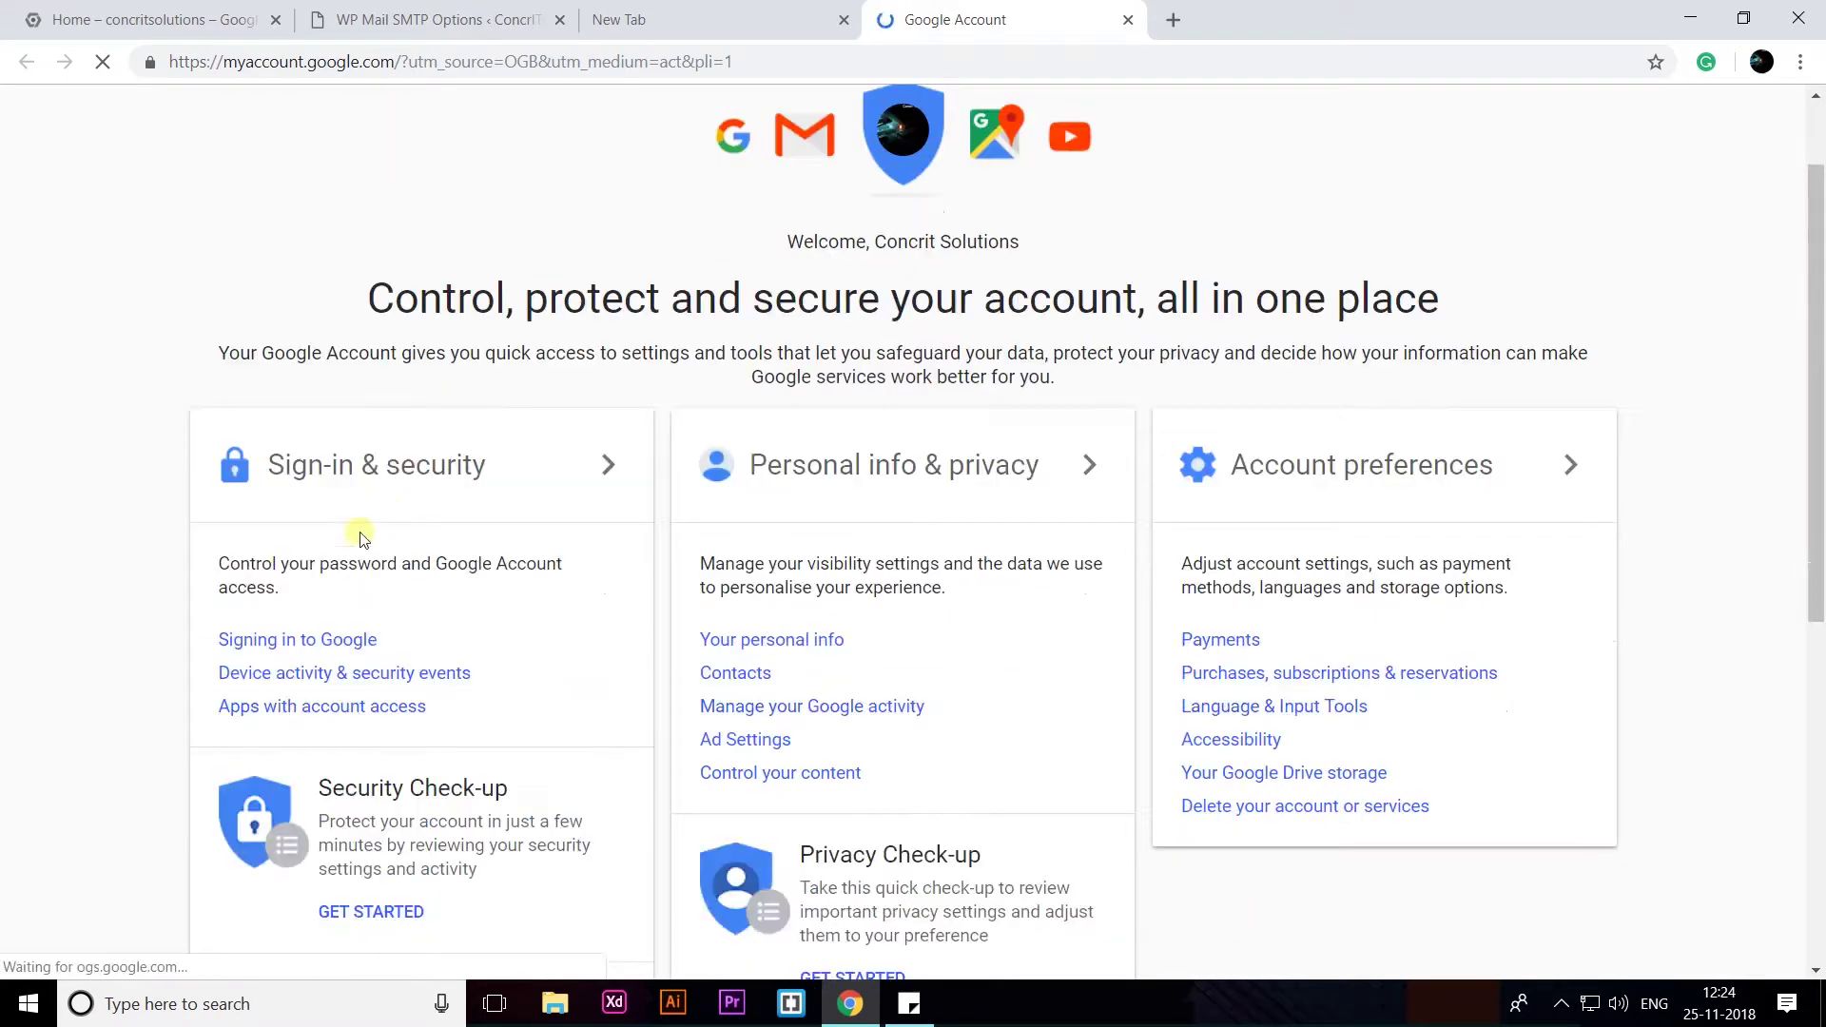
{"action": "left_click", "coordinate": [318, 645]}
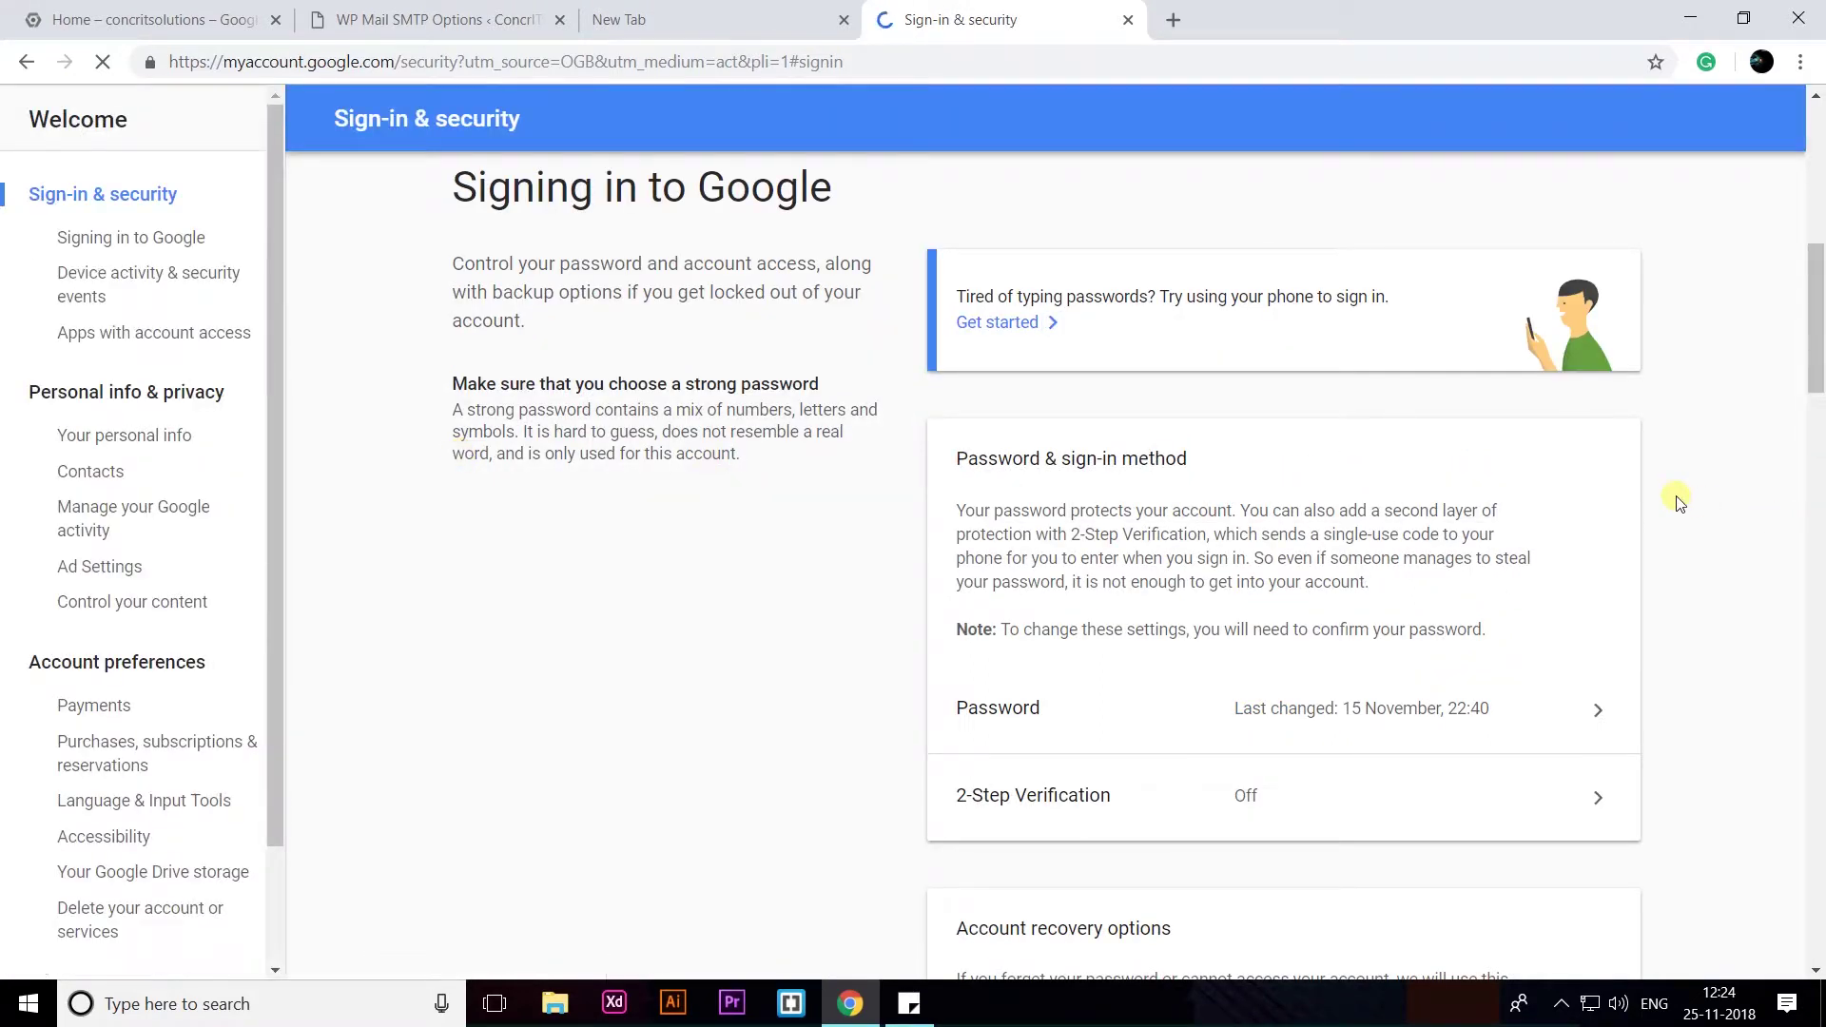
{"action": "scroll", "coordinate": [1675, 498], "scroll_direction": "down", "scroll_amount": 4}
{"action": "scroll", "coordinate": [1675, 499], "scroll_direction": "down", "scroll_amount": 2}
{"action": "scroll", "coordinate": [1678, 502], "scroll_direction": "down", "scroll_amount": 2}
{"action": "scroll", "coordinate": [1679, 502], "scroll_direction": "down", "scroll_amount": 5}
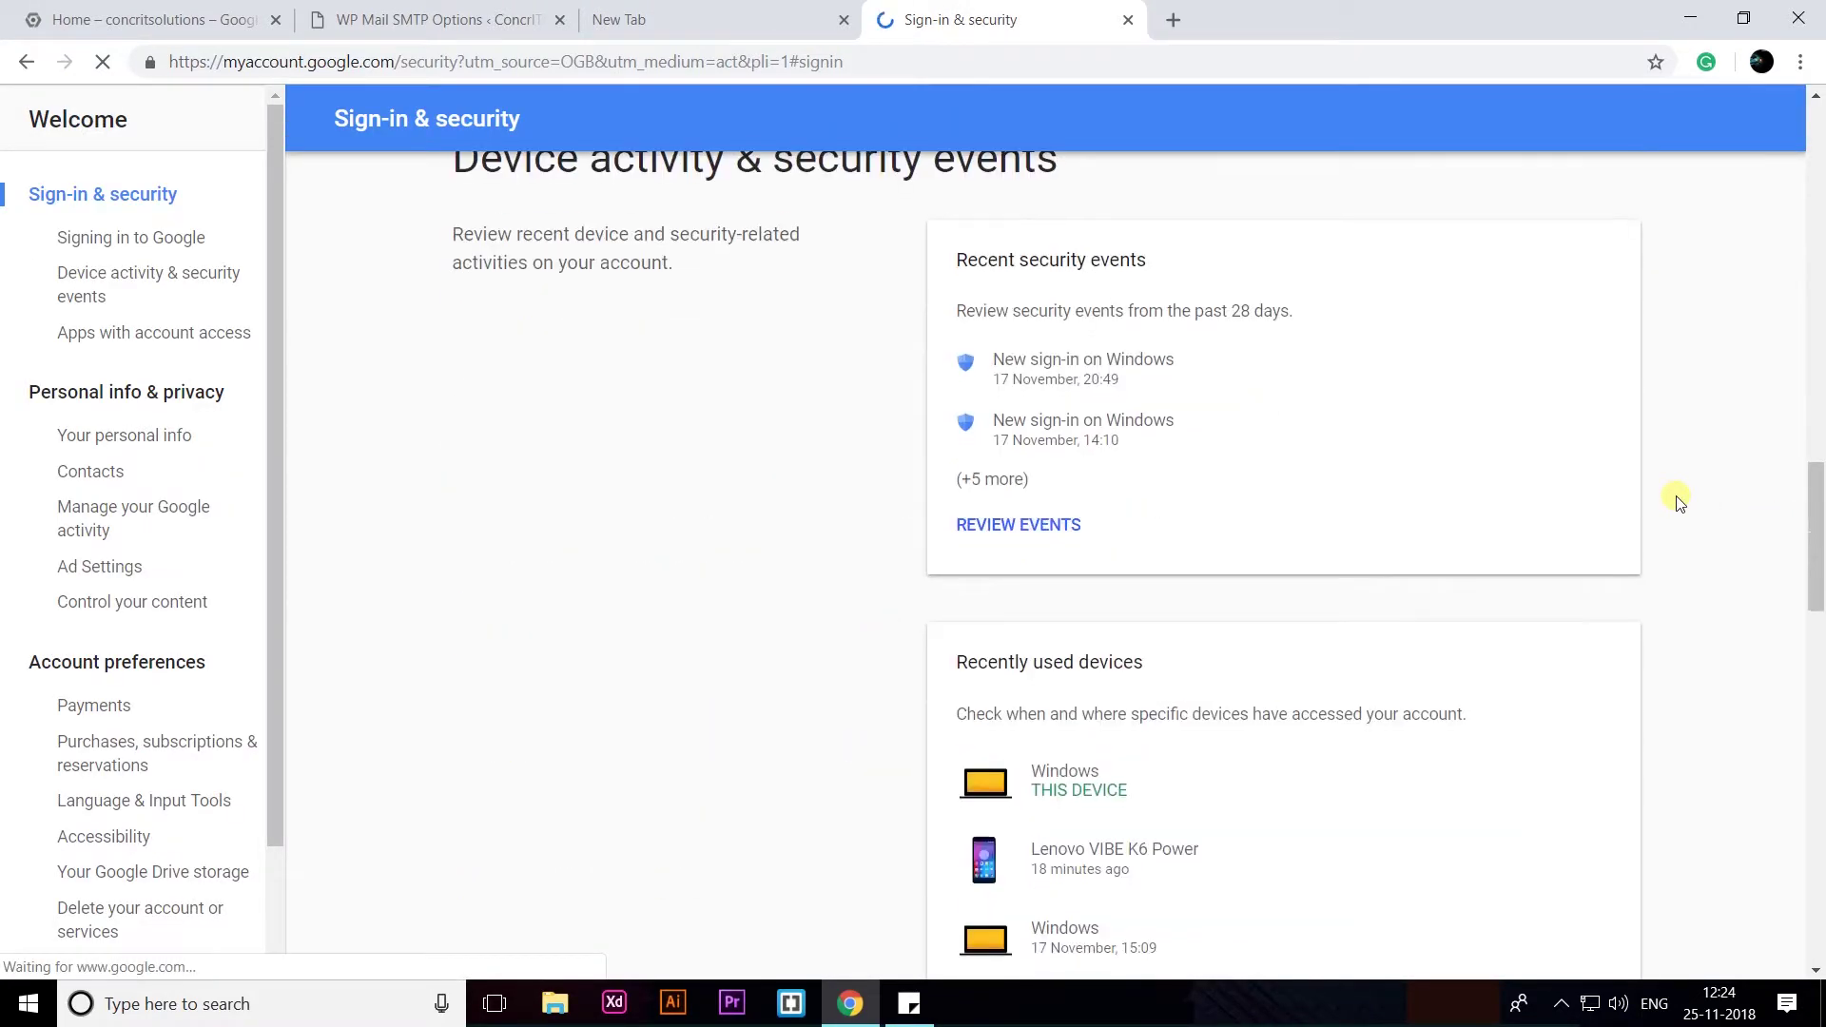
{"action": "scroll", "coordinate": [1679, 502], "scroll_direction": "down", "scroll_amount": 2}
{"action": "scroll", "coordinate": [1679, 502], "scroll_direction": "down", "scroll_amount": 2}
{"action": "scroll", "coordinate": [1678, 502], "scroll_direction": "down", "scroll_amount": 2}
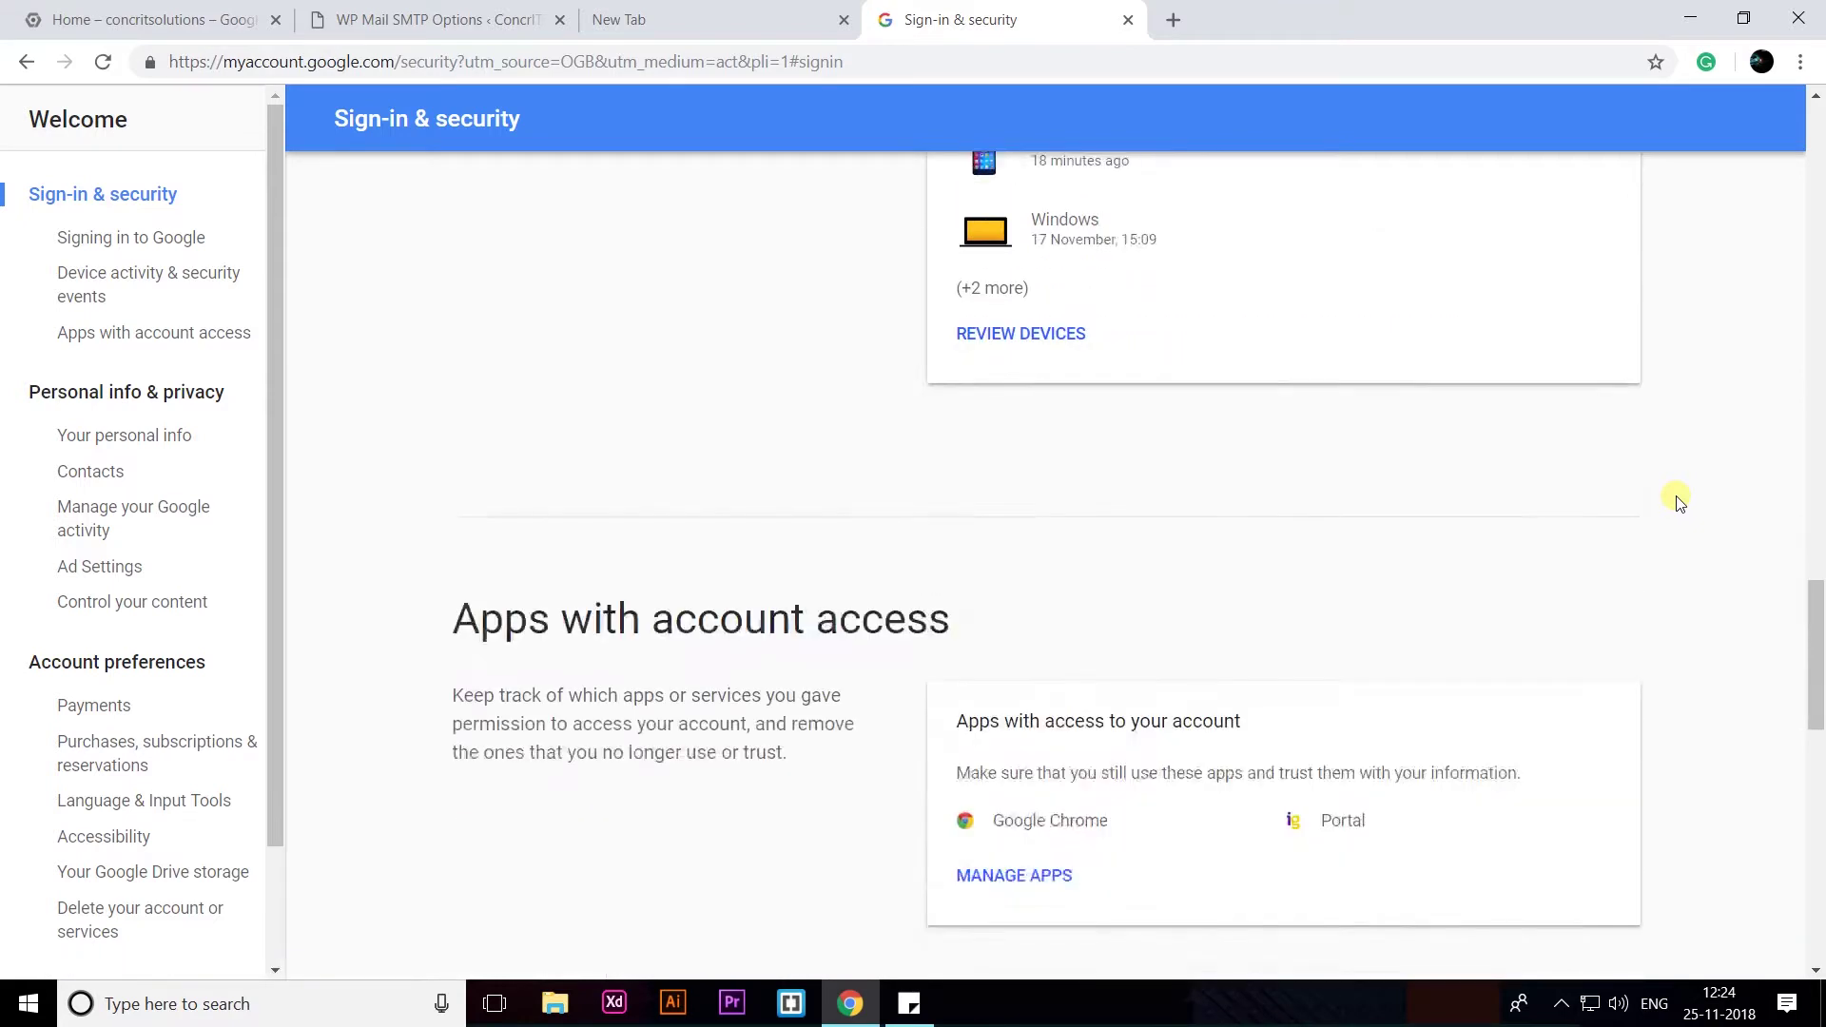
{"action": "scroll", "coordinate": [1679, 502], "scroll_direction": "down", "scroll_amount": 4}
{"action": "scroll", "coordinate": [1678, 502], "scroll_direction": "down", "scroll_amount": 6}
{"action": "scroll", "coordinate": [1679, 502], "scroll_direction": "up", "scroll_amount": 2}
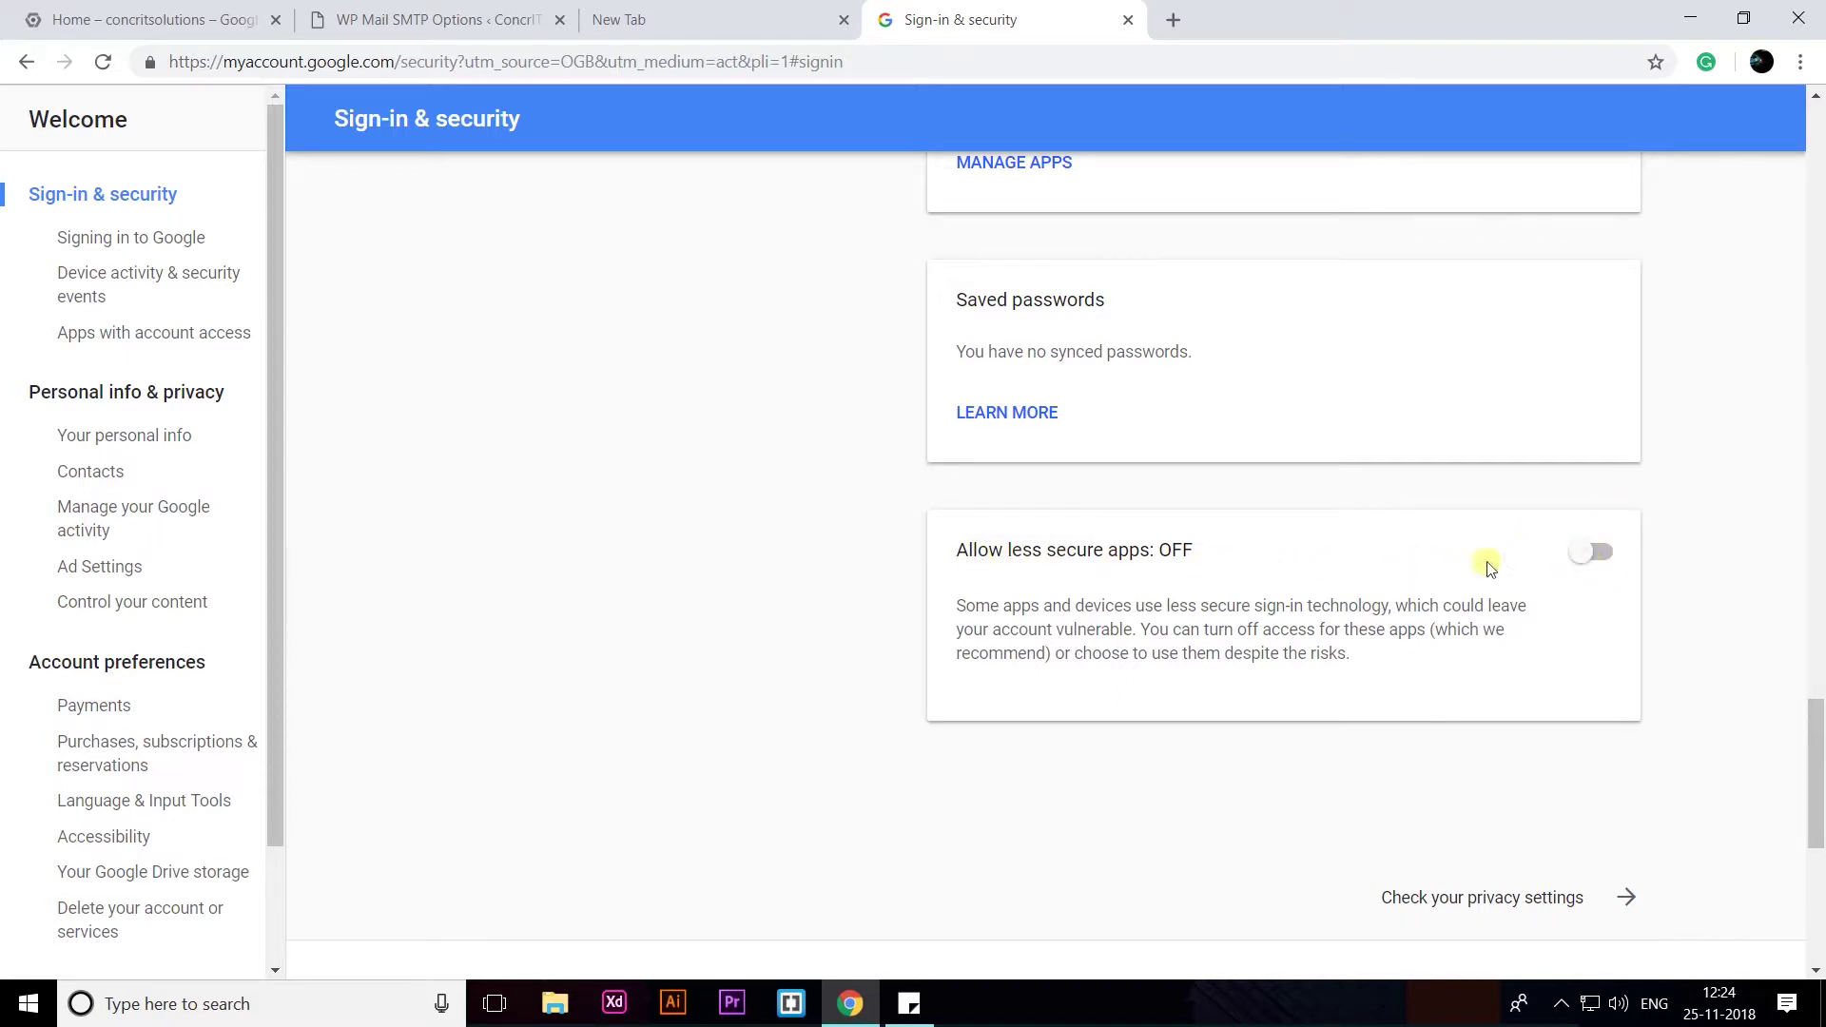
- Turn on Allow less secure apps, then close the Google account tabs
{"action": "left_click", "coordinate": [1593, 561]}
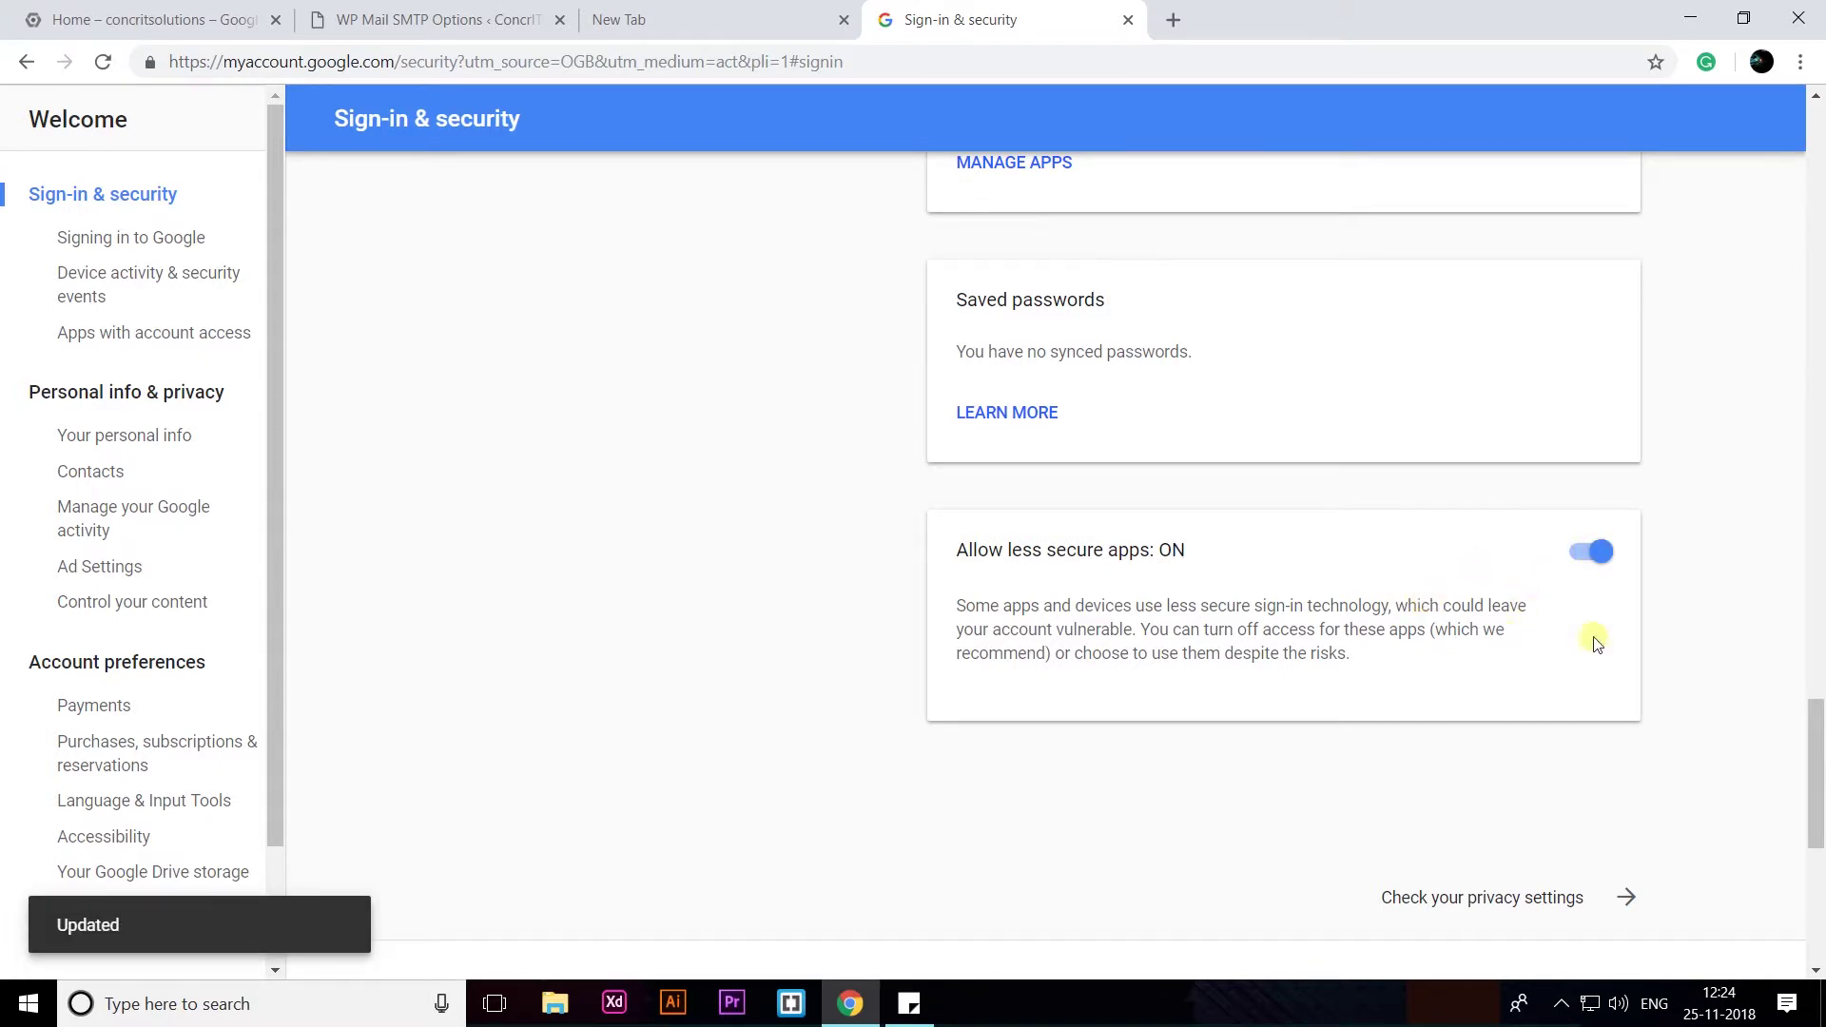
{"action": "scroll", "coordinate": [1382, 661], "scroll_direction": "up", "scroll_amount": 3}
{"action": "scroll", "coordinate": [1379, 653], "scroll_direction": "up", "scroll_amount": 4}
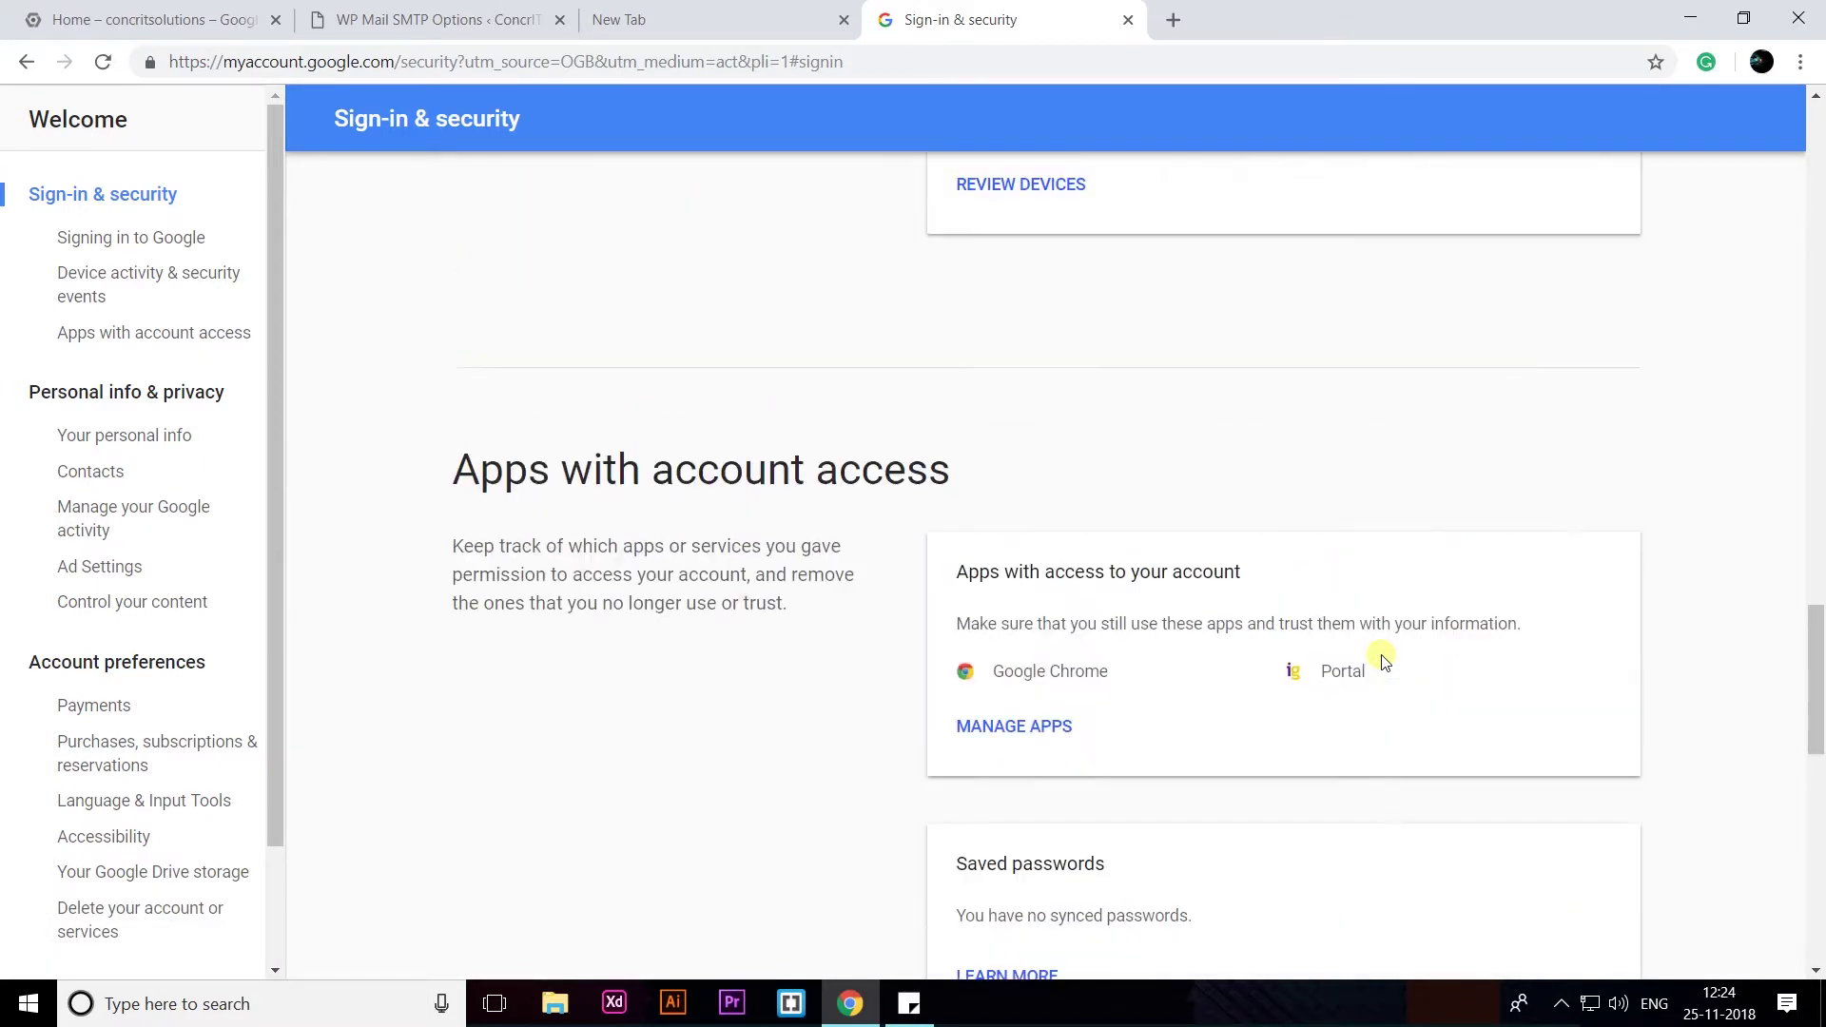
{"action": "scroll", "coordinate": [1521, 668], "scroll_direction": "down", "scroll_amount": 6}
{"action": "scroll", "coordinate": [1526, 670], "scroll_direction": "down", "scroll_amount": 3}
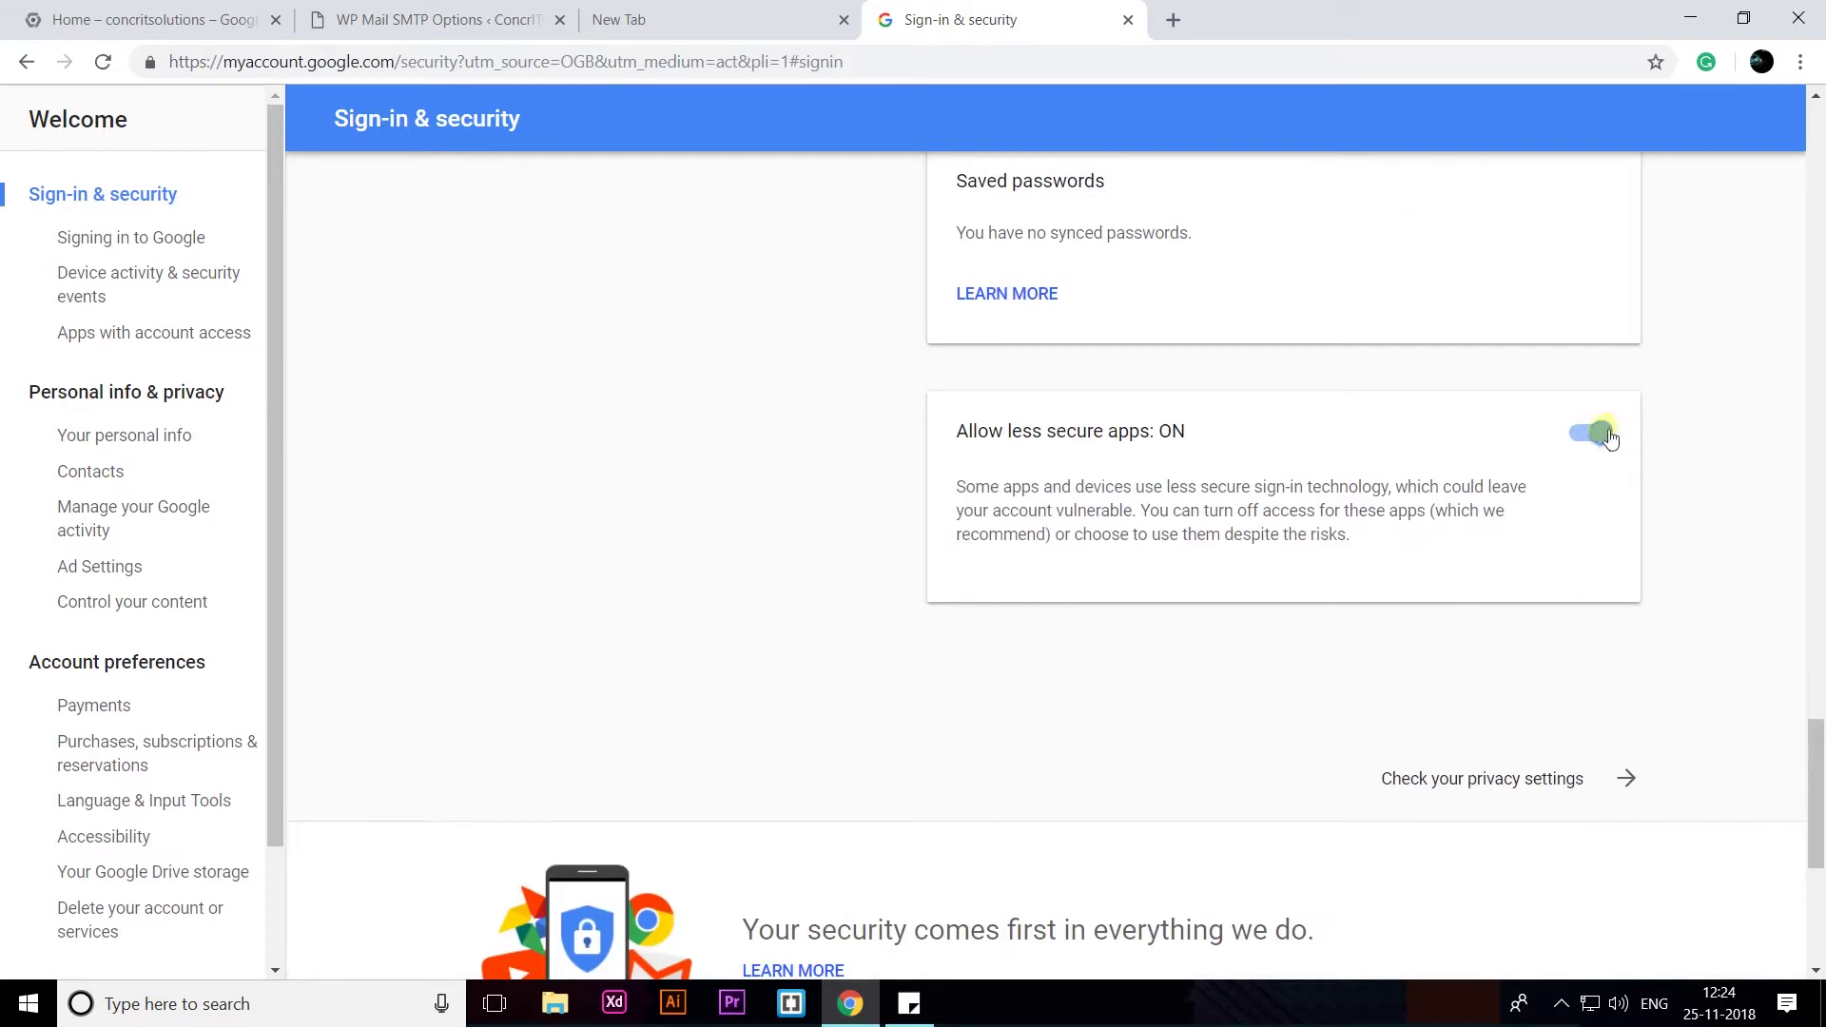
{"action": "scroll", "coordinate": [1423, 633], "scroll_direction": "up", "scroll_amount": 4}
{"action": "scroll", "coordinate": [1424, 632], "scroll_direction": "up", "scroll_amount": 1}
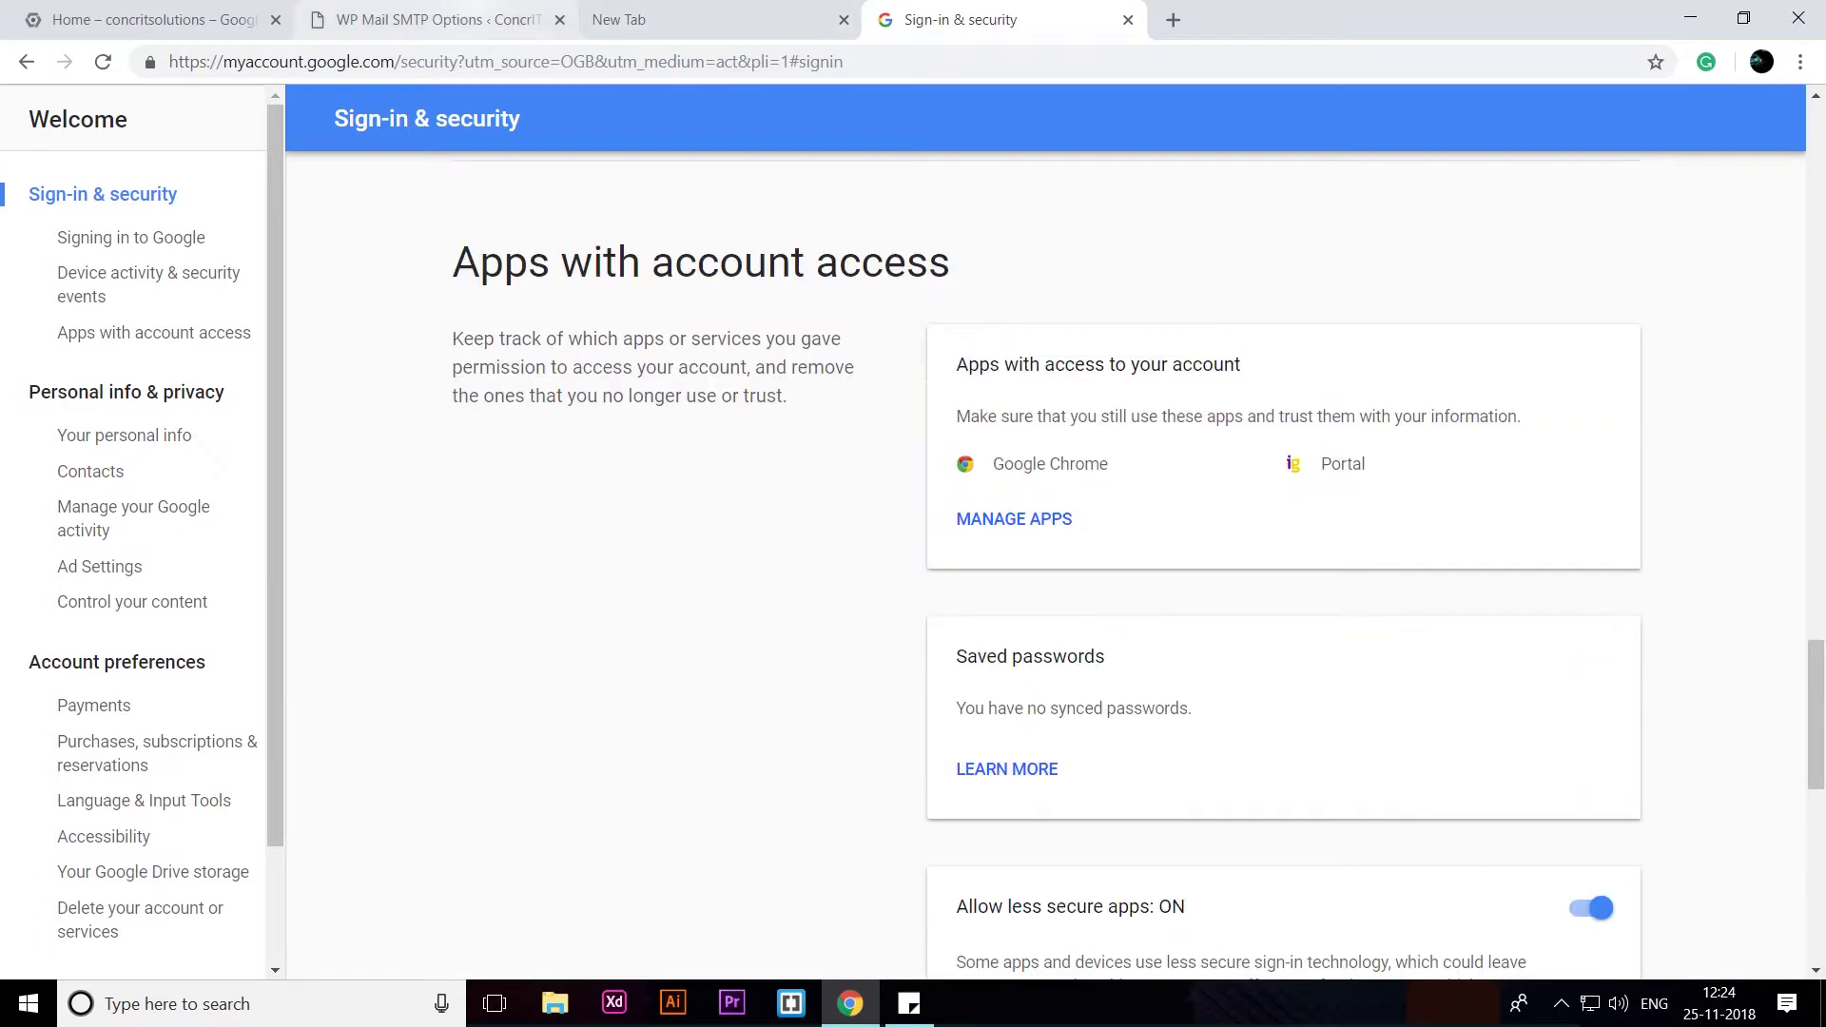
{"action": "key", "text": "ctrl+w"}
{"action": "key", "text": "ctrl+w"}
{"action": "mouse_move", "coordinate": [69, 373]}
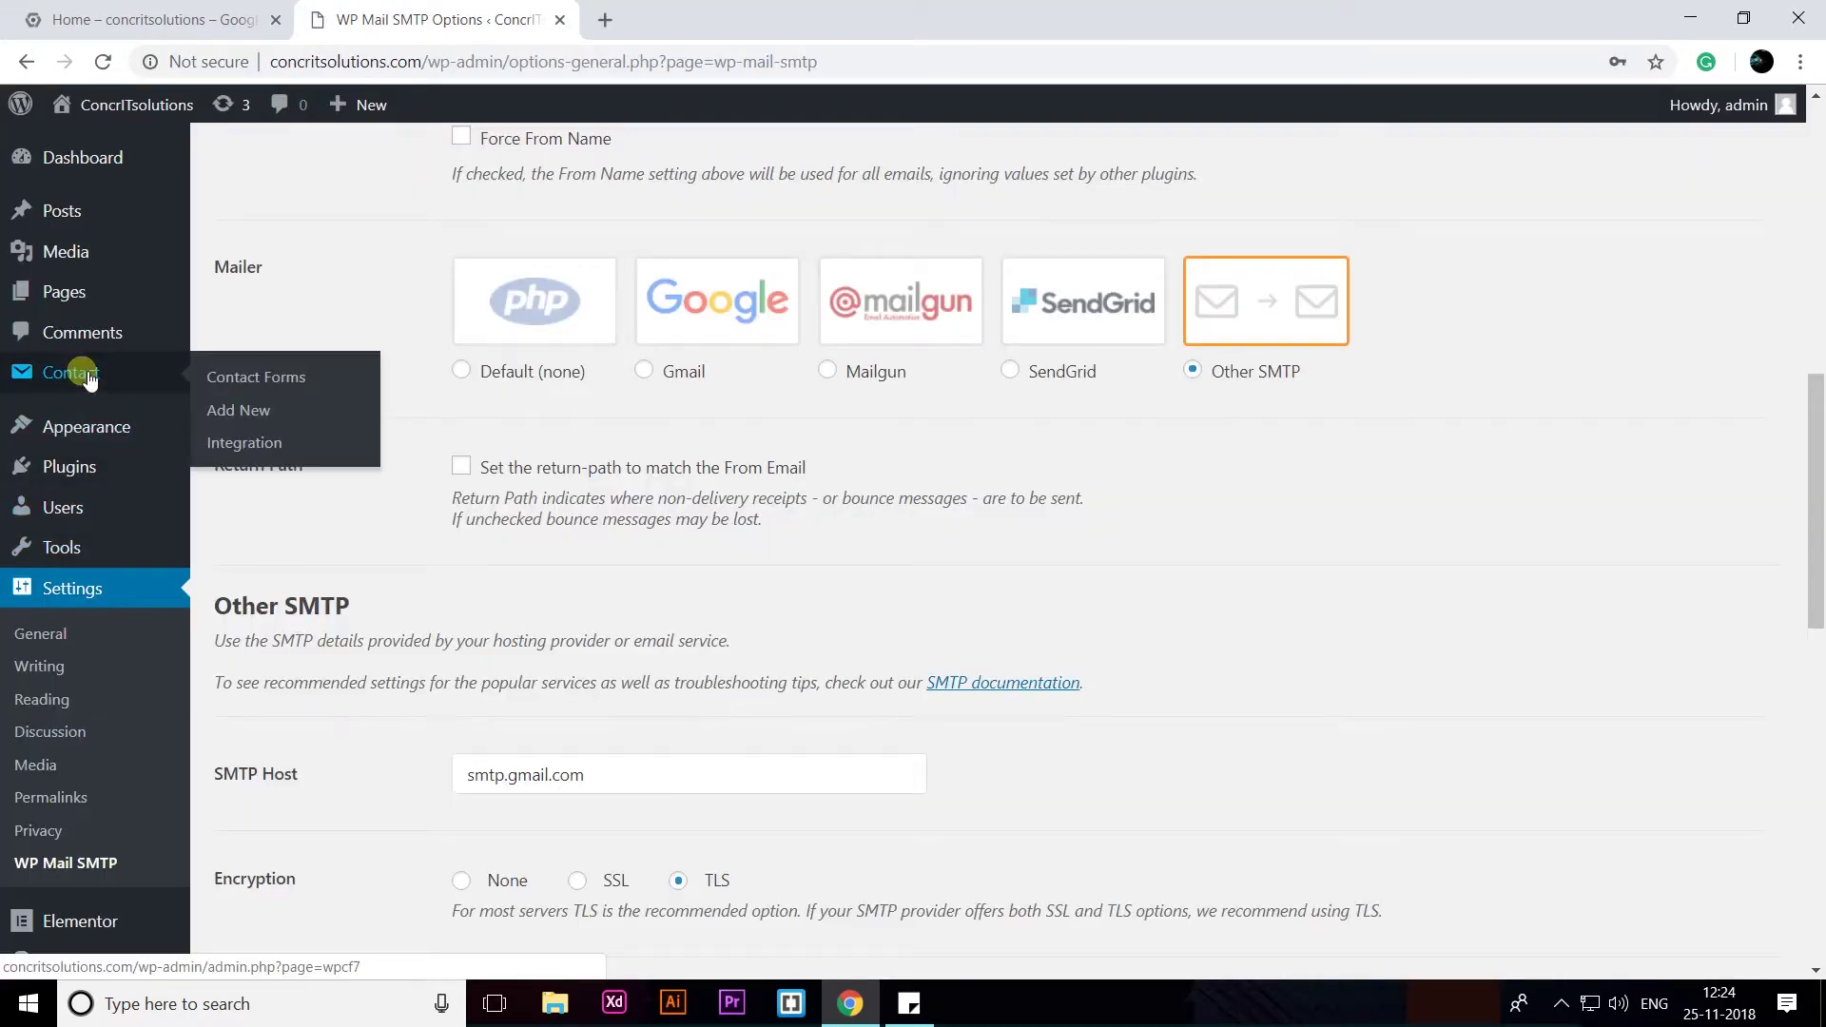
- Open Contact form 1 for editing from the Contact Forms list
{"action": "left_click", "coordinate": [83, 377]}
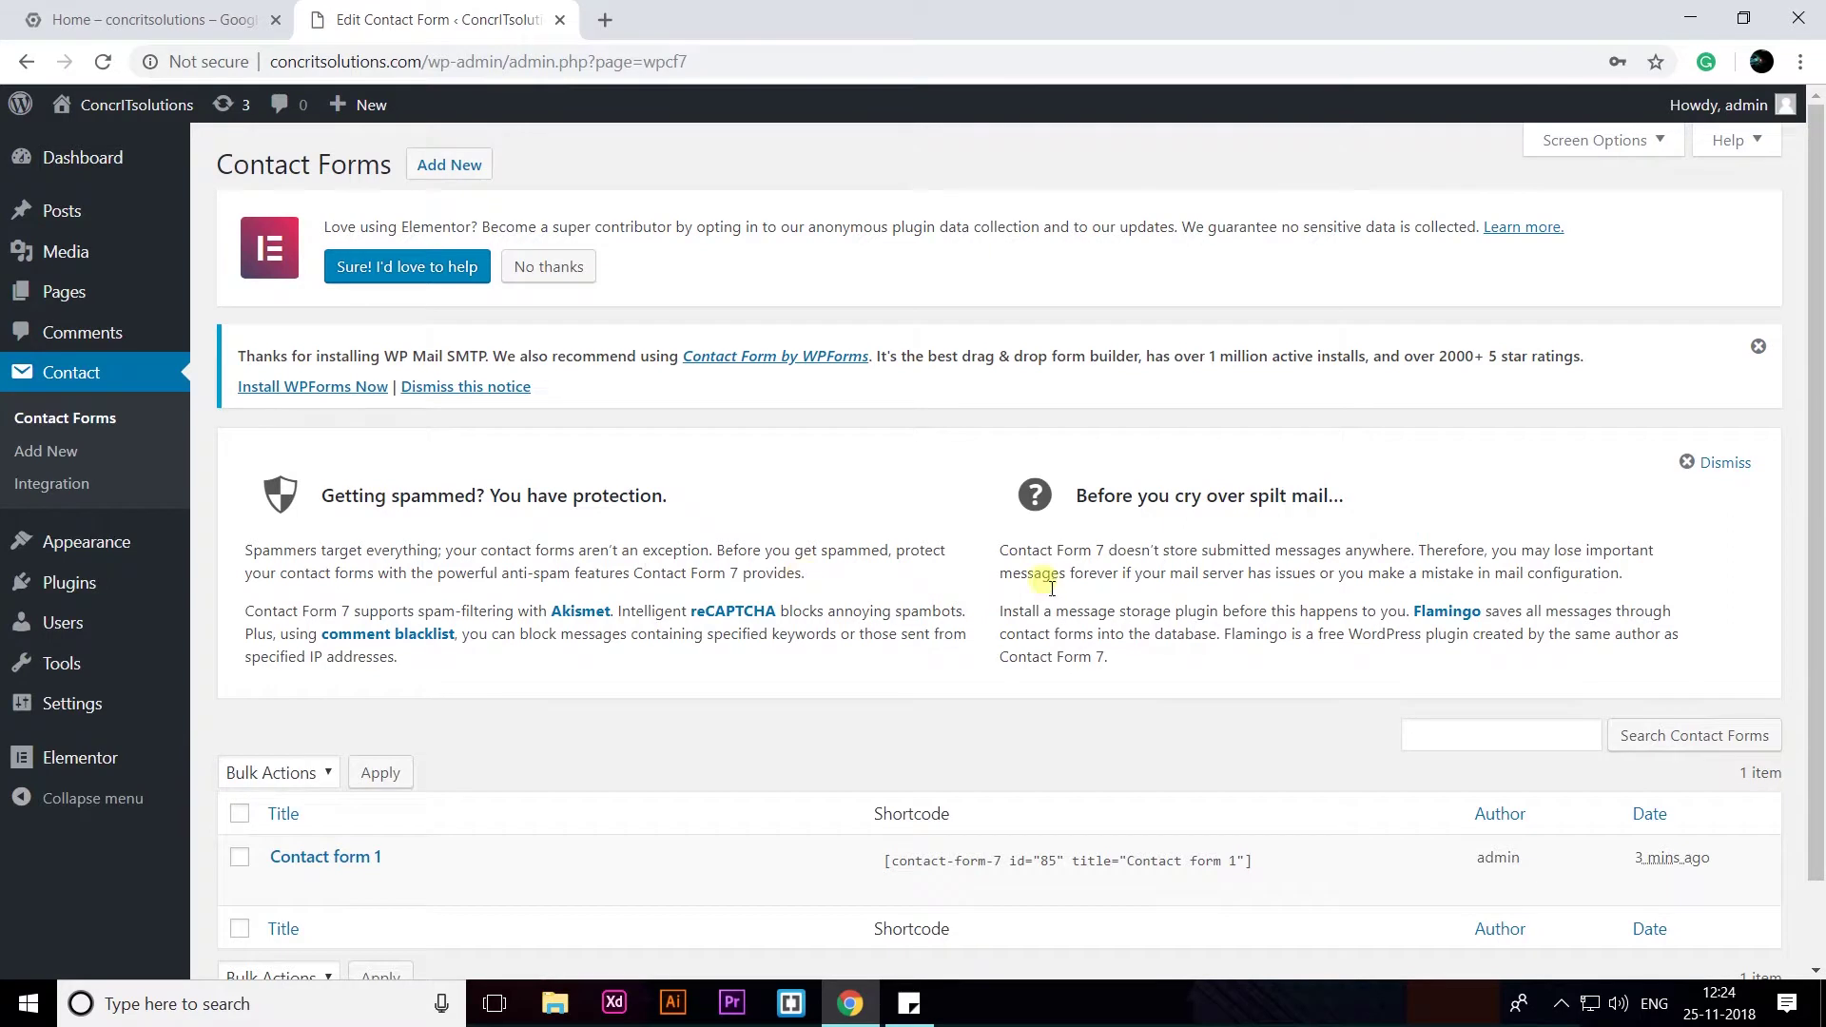
{"action": "scroll", "coordinate": [1055, 583], "scroll_direction": "down", "scroll_amount": 2}
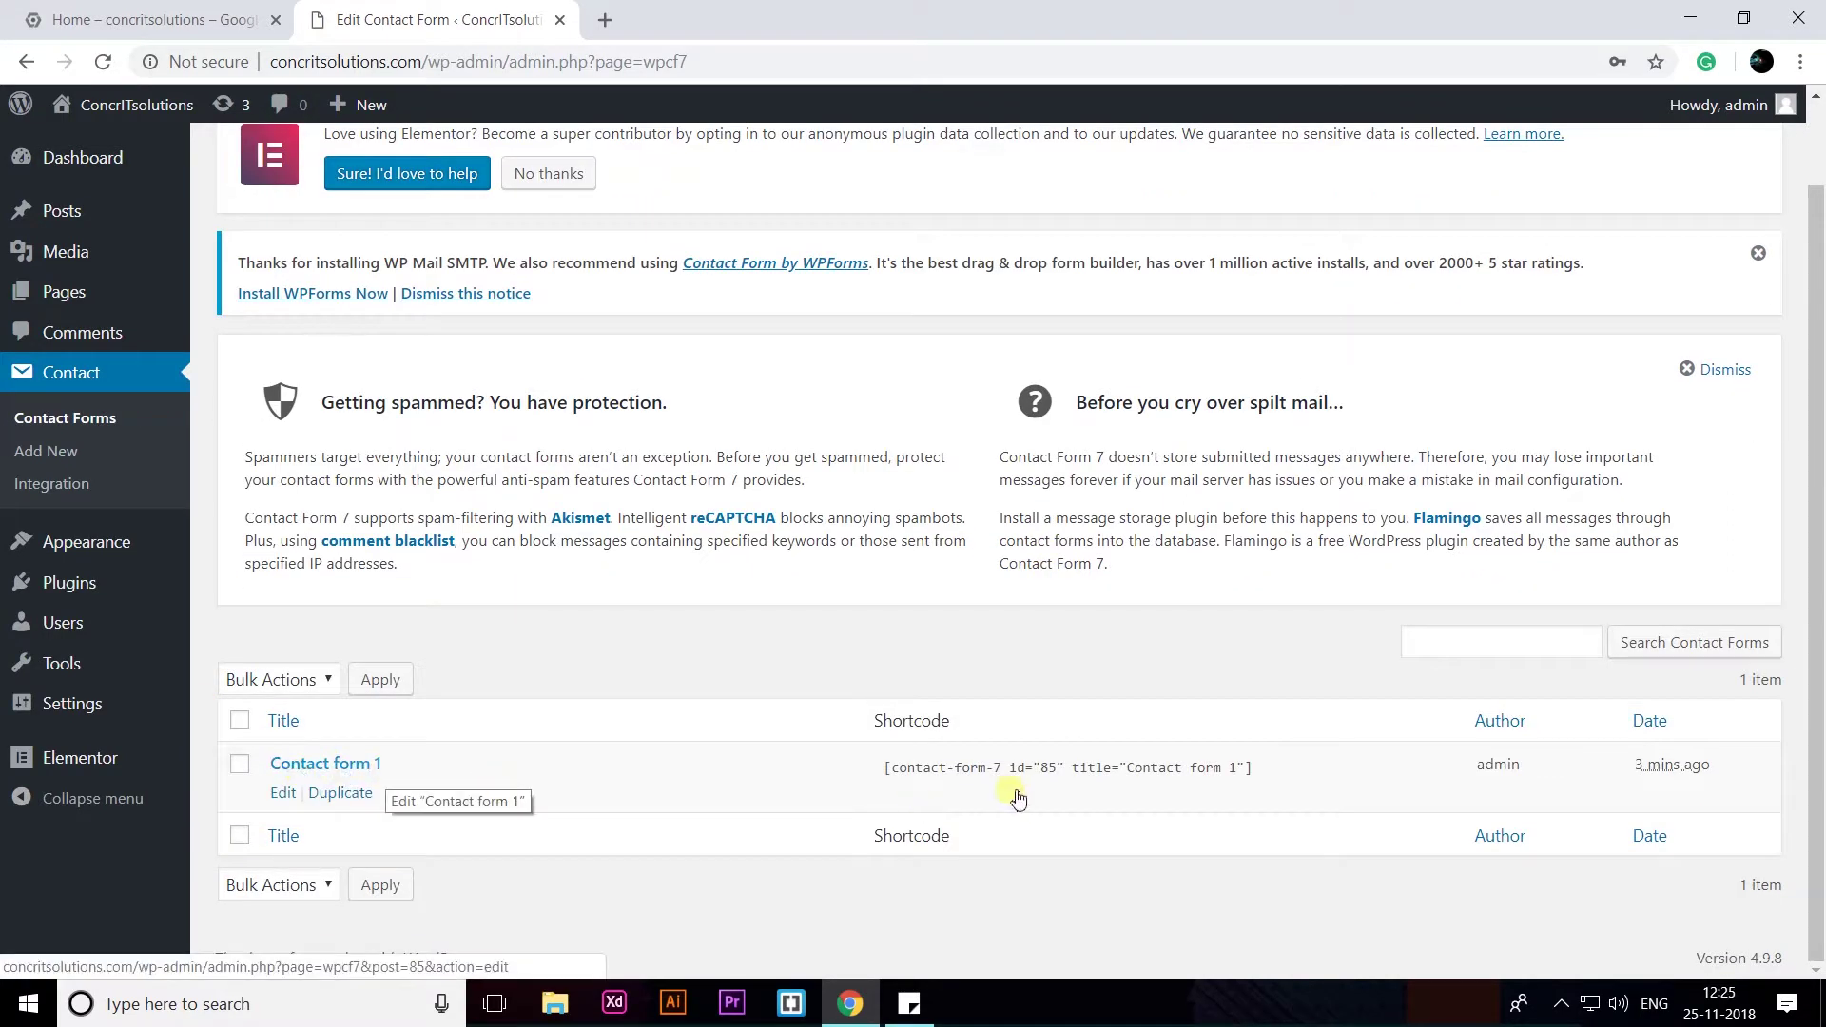
{"action": "left_click", "coordinate": [283, 793]}
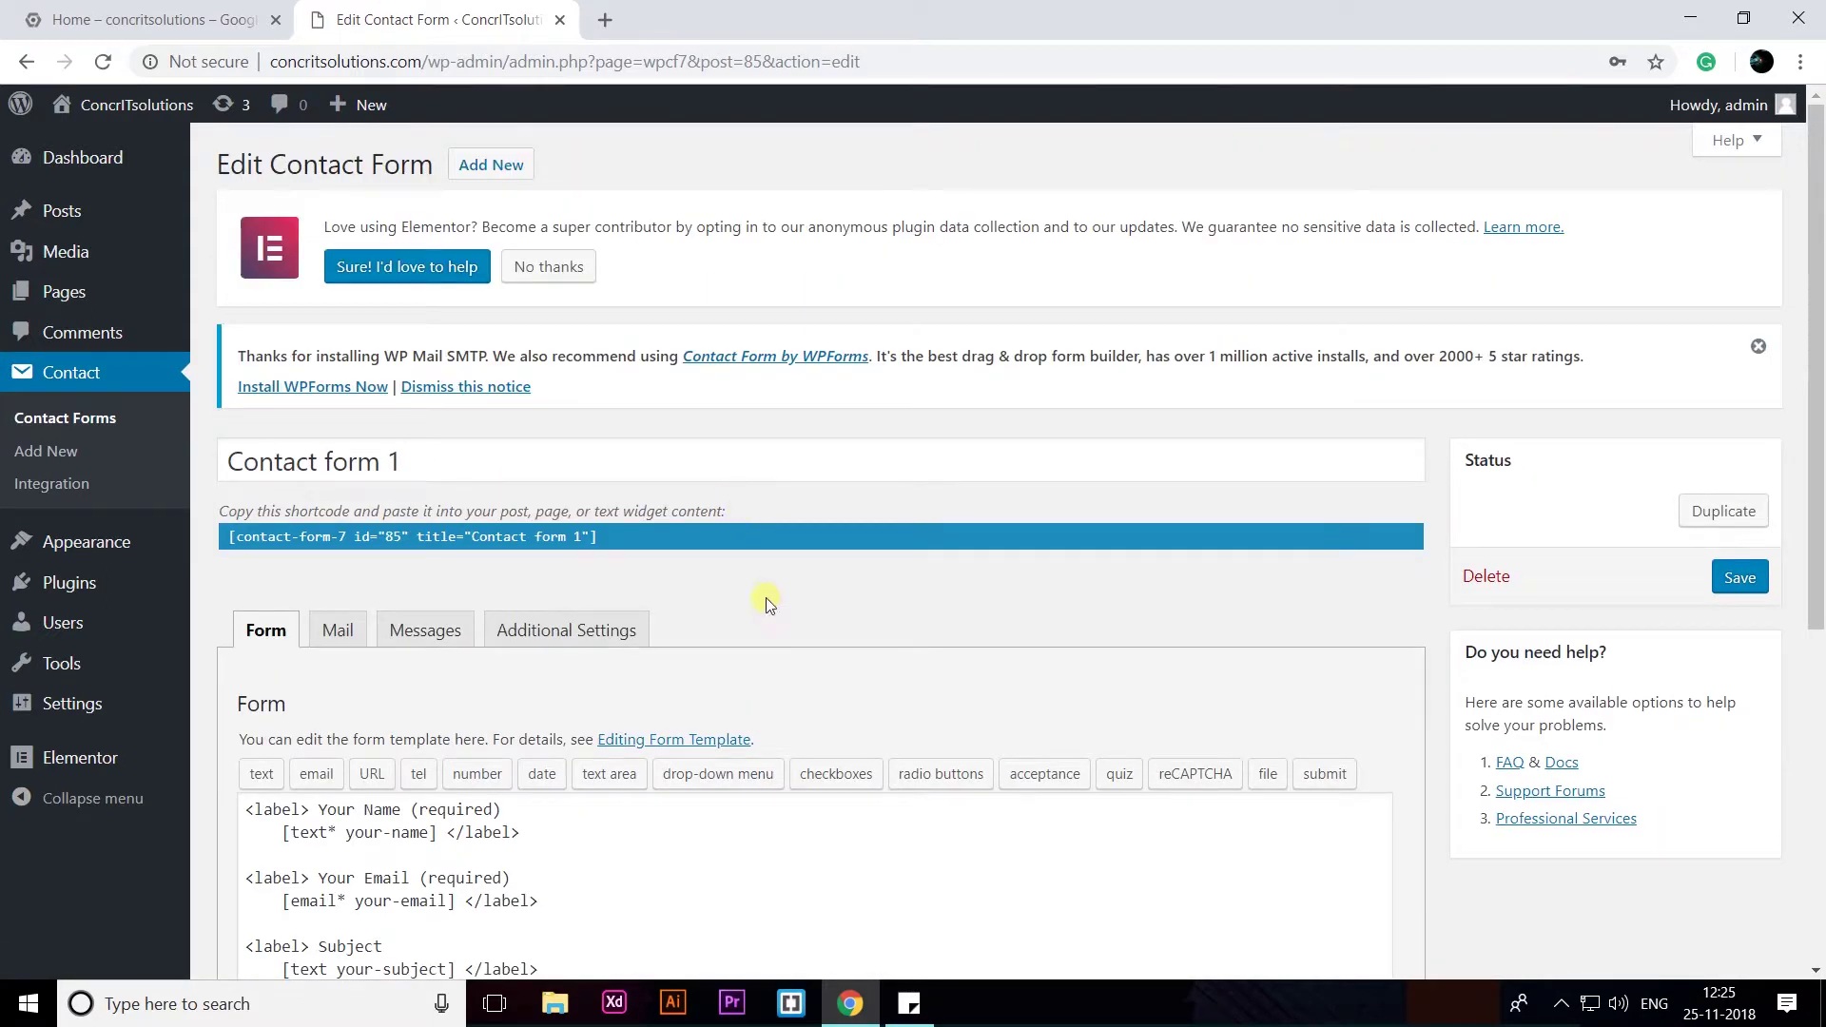
{"action": "scroll", "coordinate": [751, 737], "scroll_direction": "down", "scroll_amount": 3}
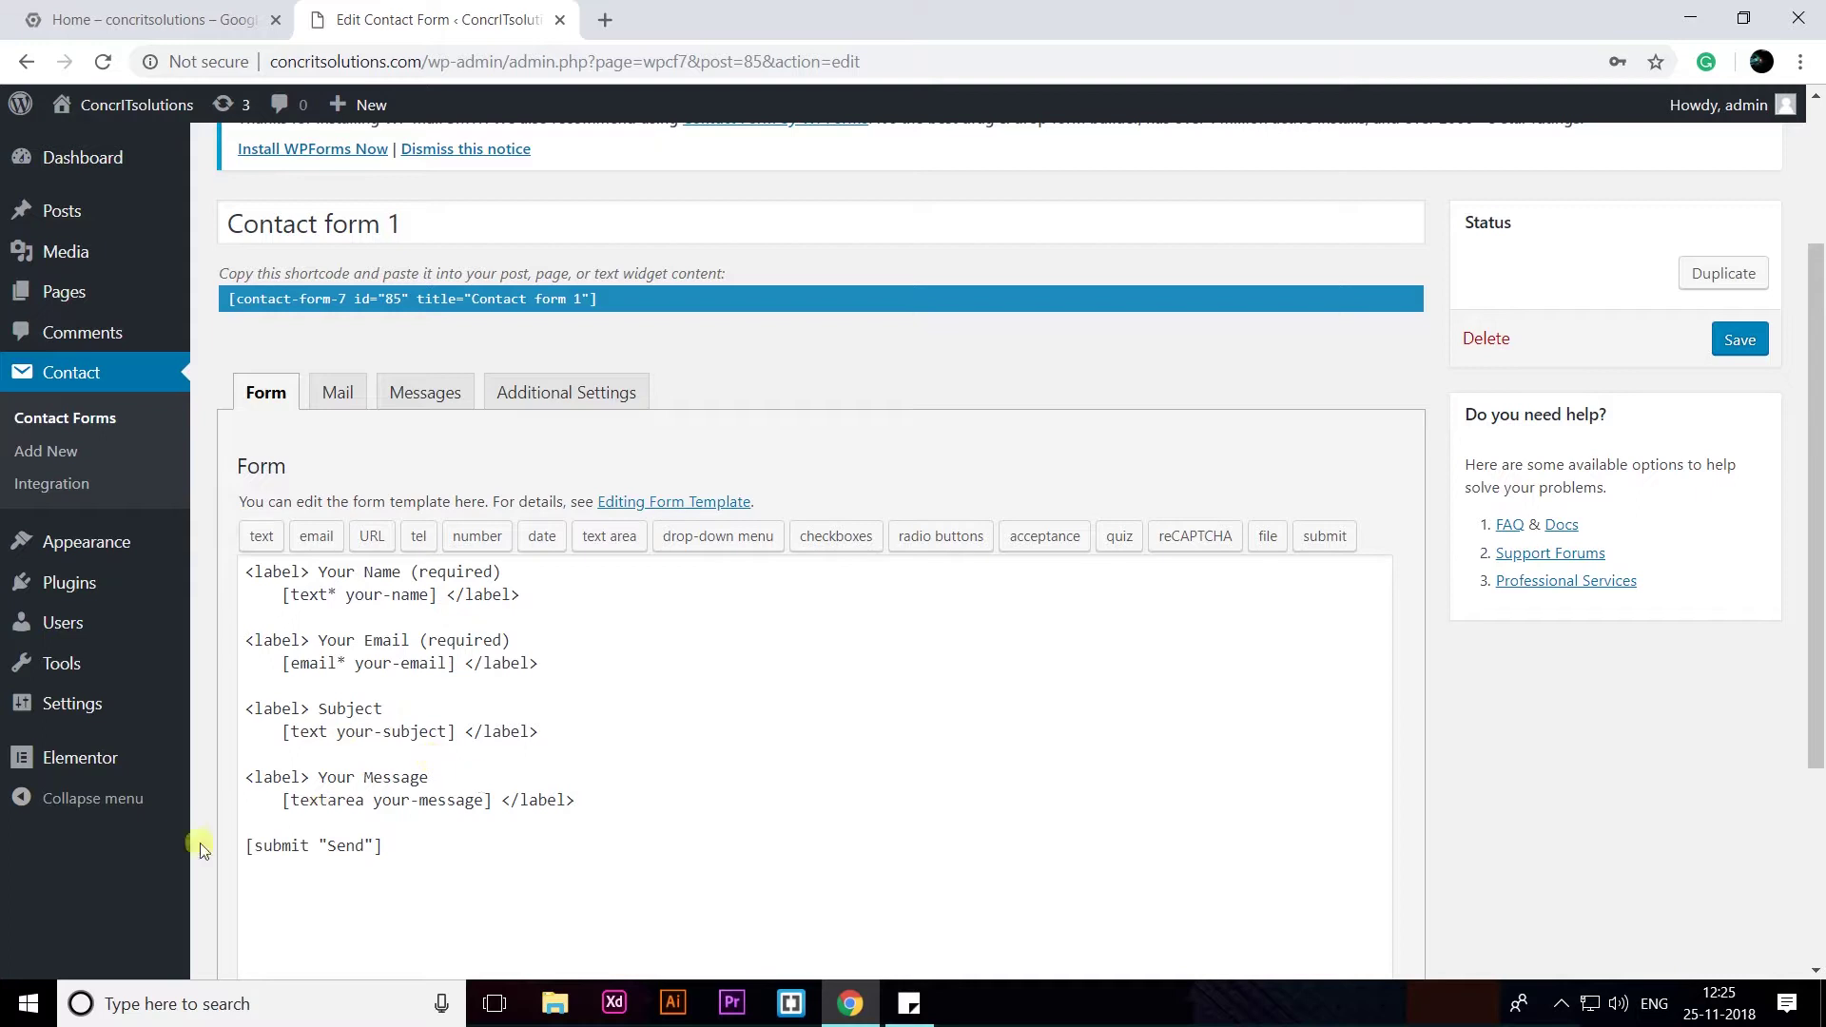
{"action": "scroll", "coordinate": [385, 506], "scroll_direction": "up", "scroll_amount": 1}
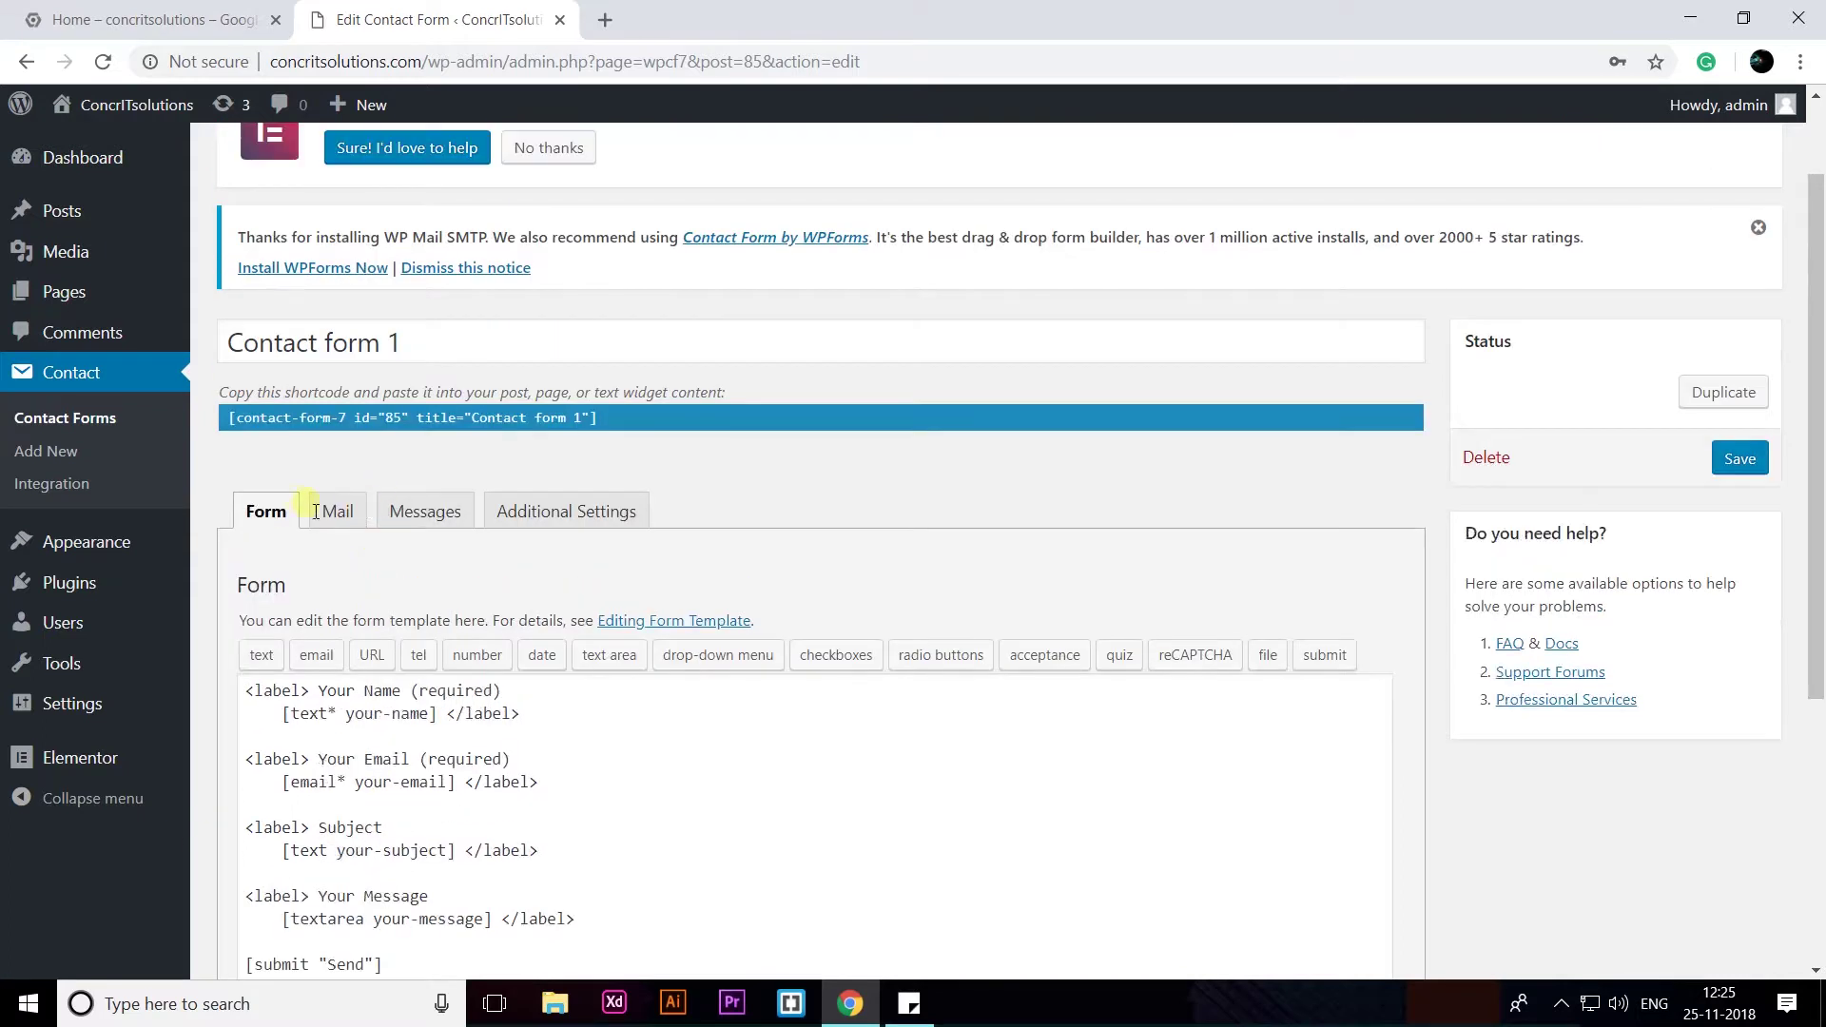
- Verify Contact form 1's Mail recipient is the site's Gmail address, then select its shortcode
{"action": "left_click", "coordinate": [321, 513]}
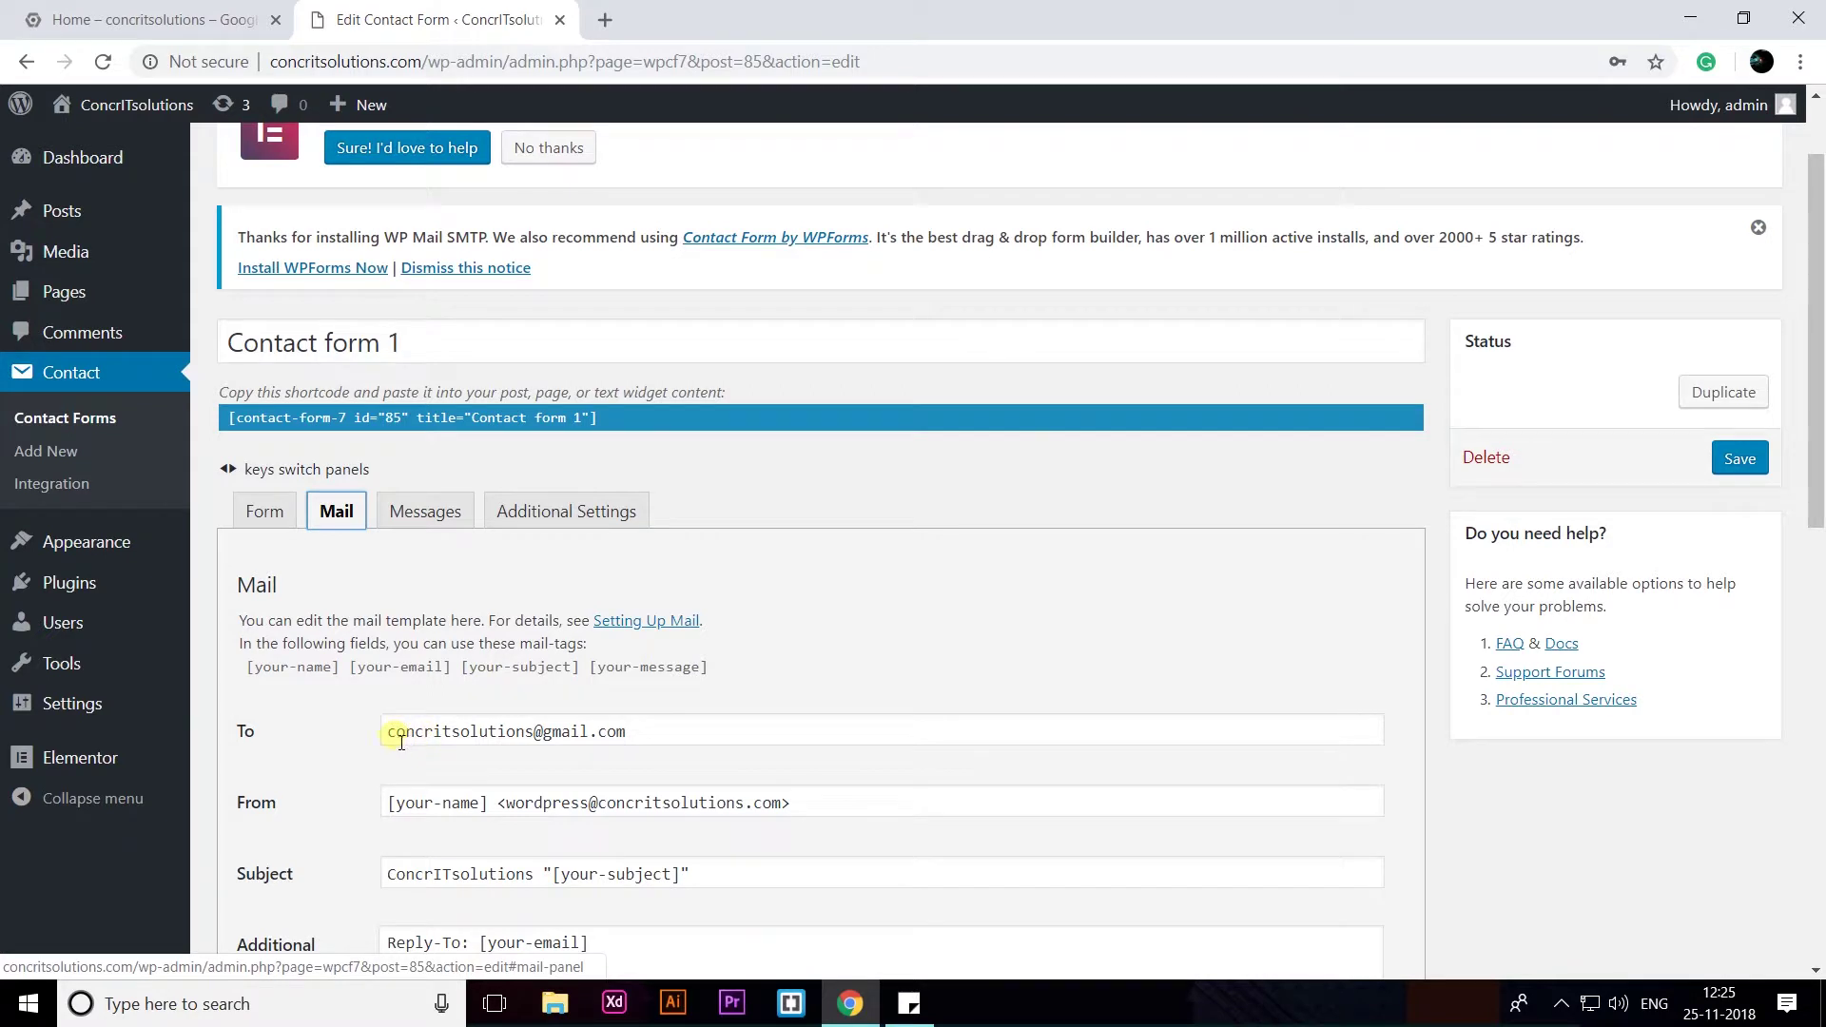
{"action": "left_click_drag", "start_coordinate": [395, 732], "coordinate": [550, 738]}
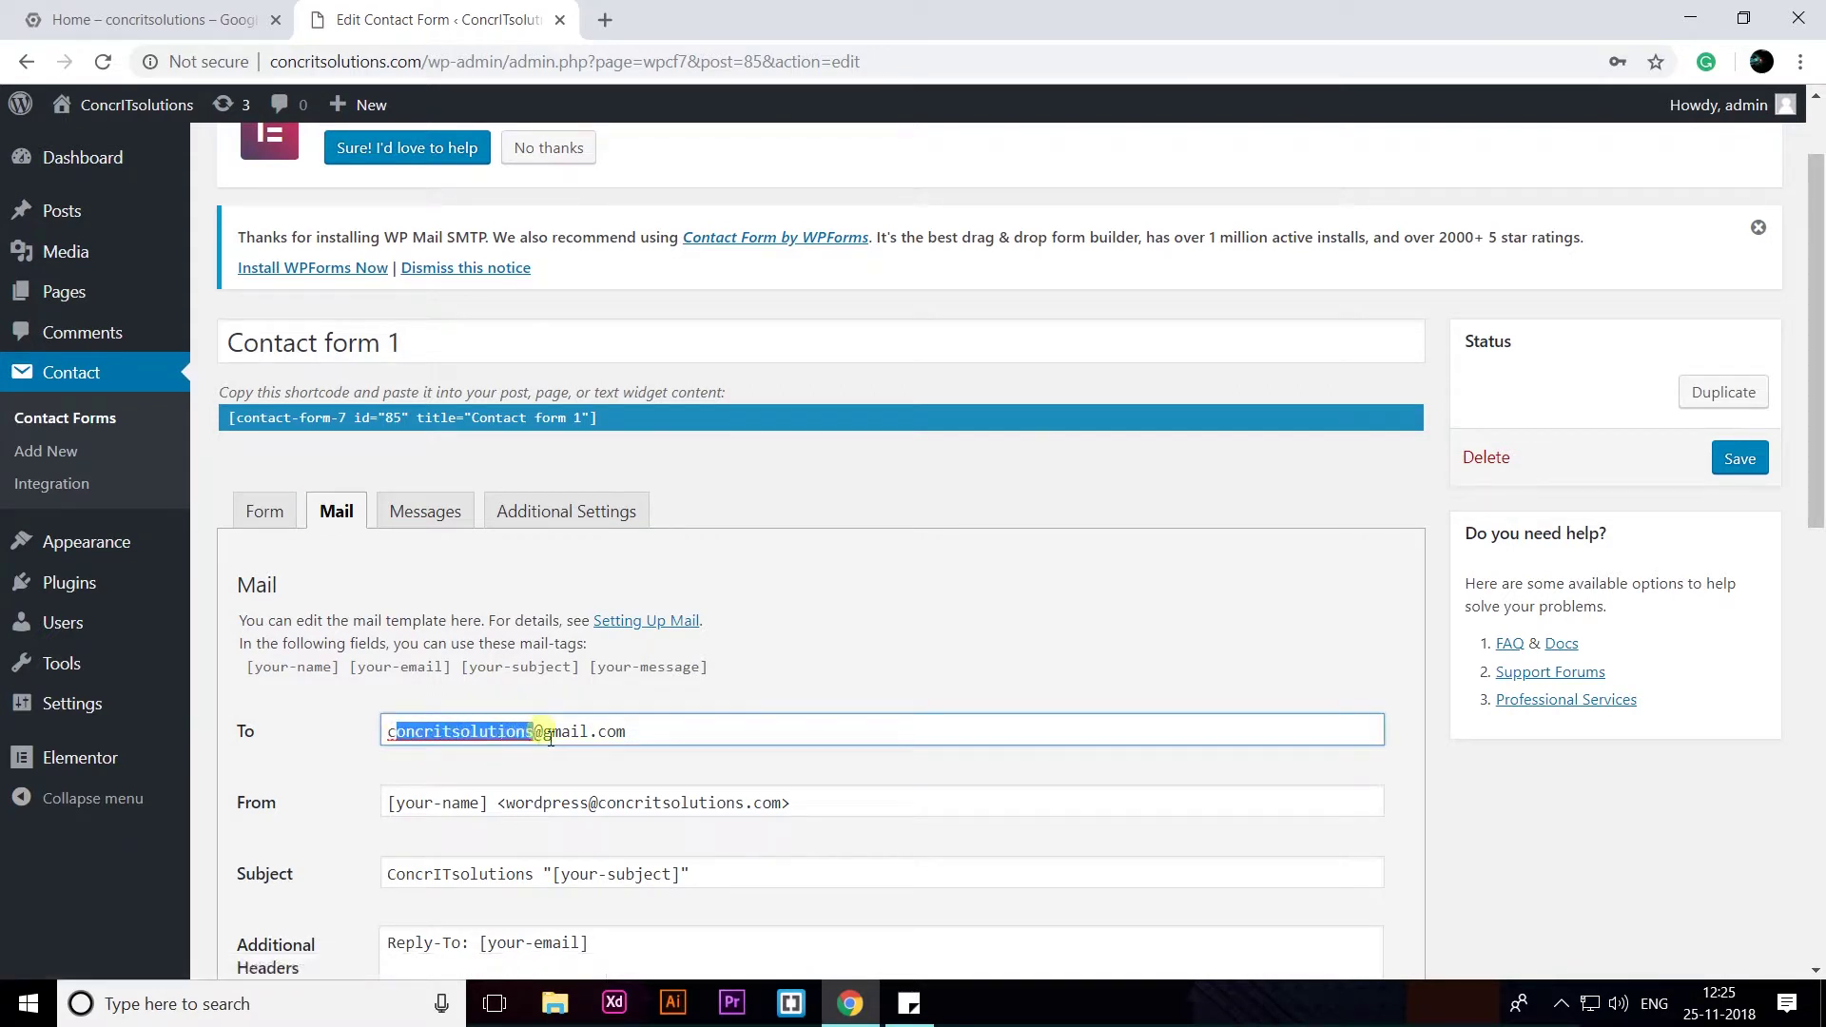
{"action": "left_click", "coordinate": [725, 733]}
{"action": "scroll", "coordinate": [579, 783], "scroll_direction": "down", "scroll_amount": 1}
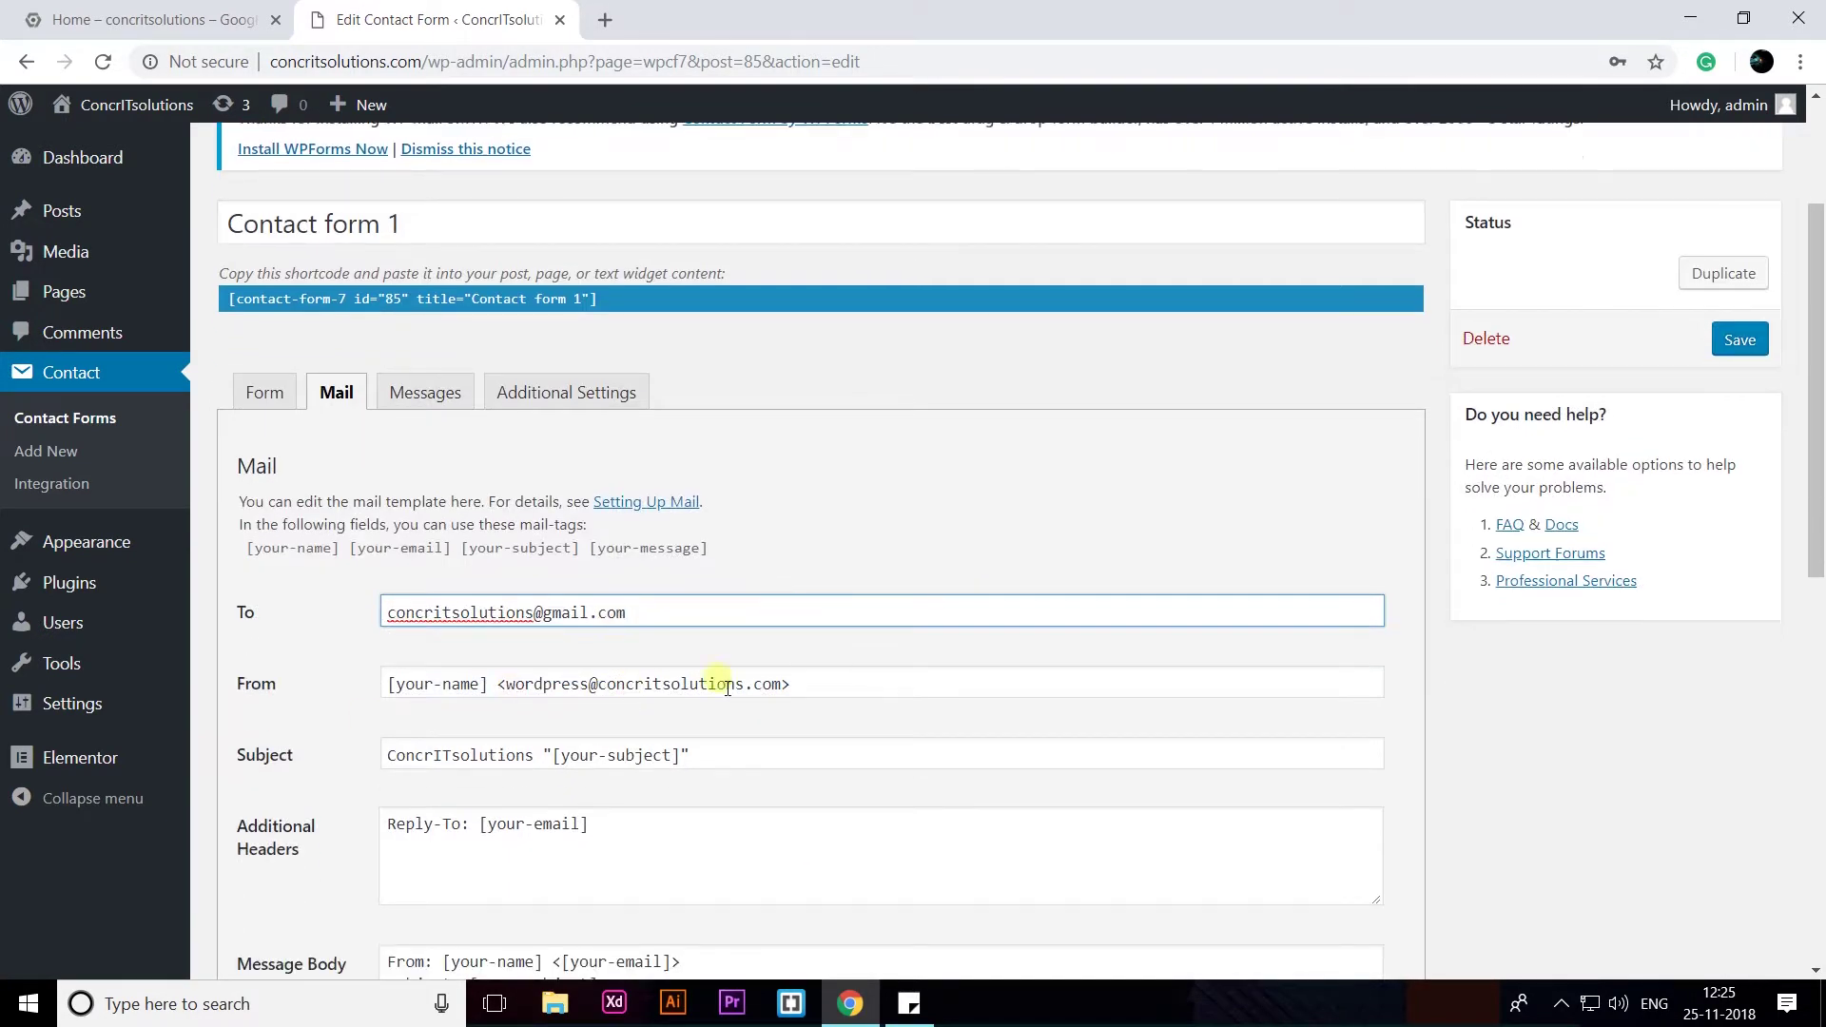
{"action": "scroll", "coordinate": [751, 742], "scroll_direction": "down", "scroll_amount": 3}
{"action": "scroll", "coordinate": [766, 749], "scroll_direction": "up", "scroll_amount": 5}
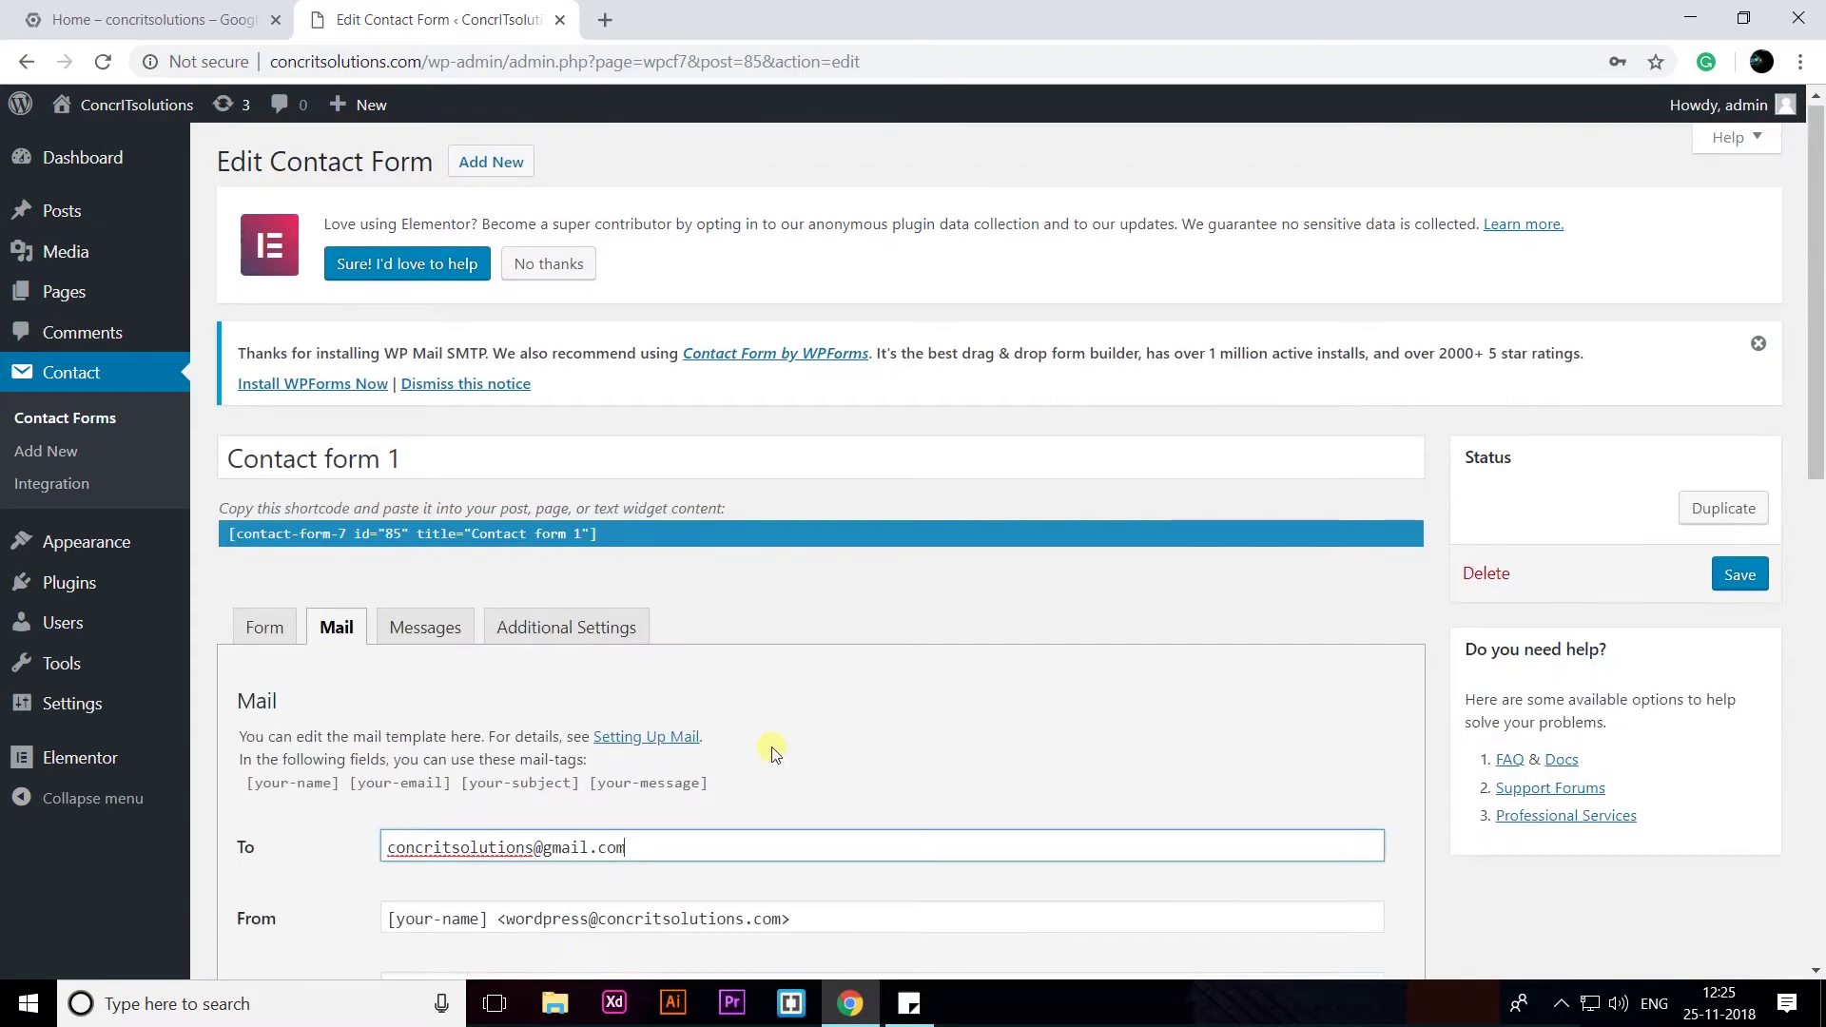
{"action": "scroll", "coordinate": [771, 752], "scroll_direction": "down", "scroll_amount": 6}
{"action": "scroll", "coordinate": [773, 751], "scroll_direction": "down", "scroll_amount": 4}
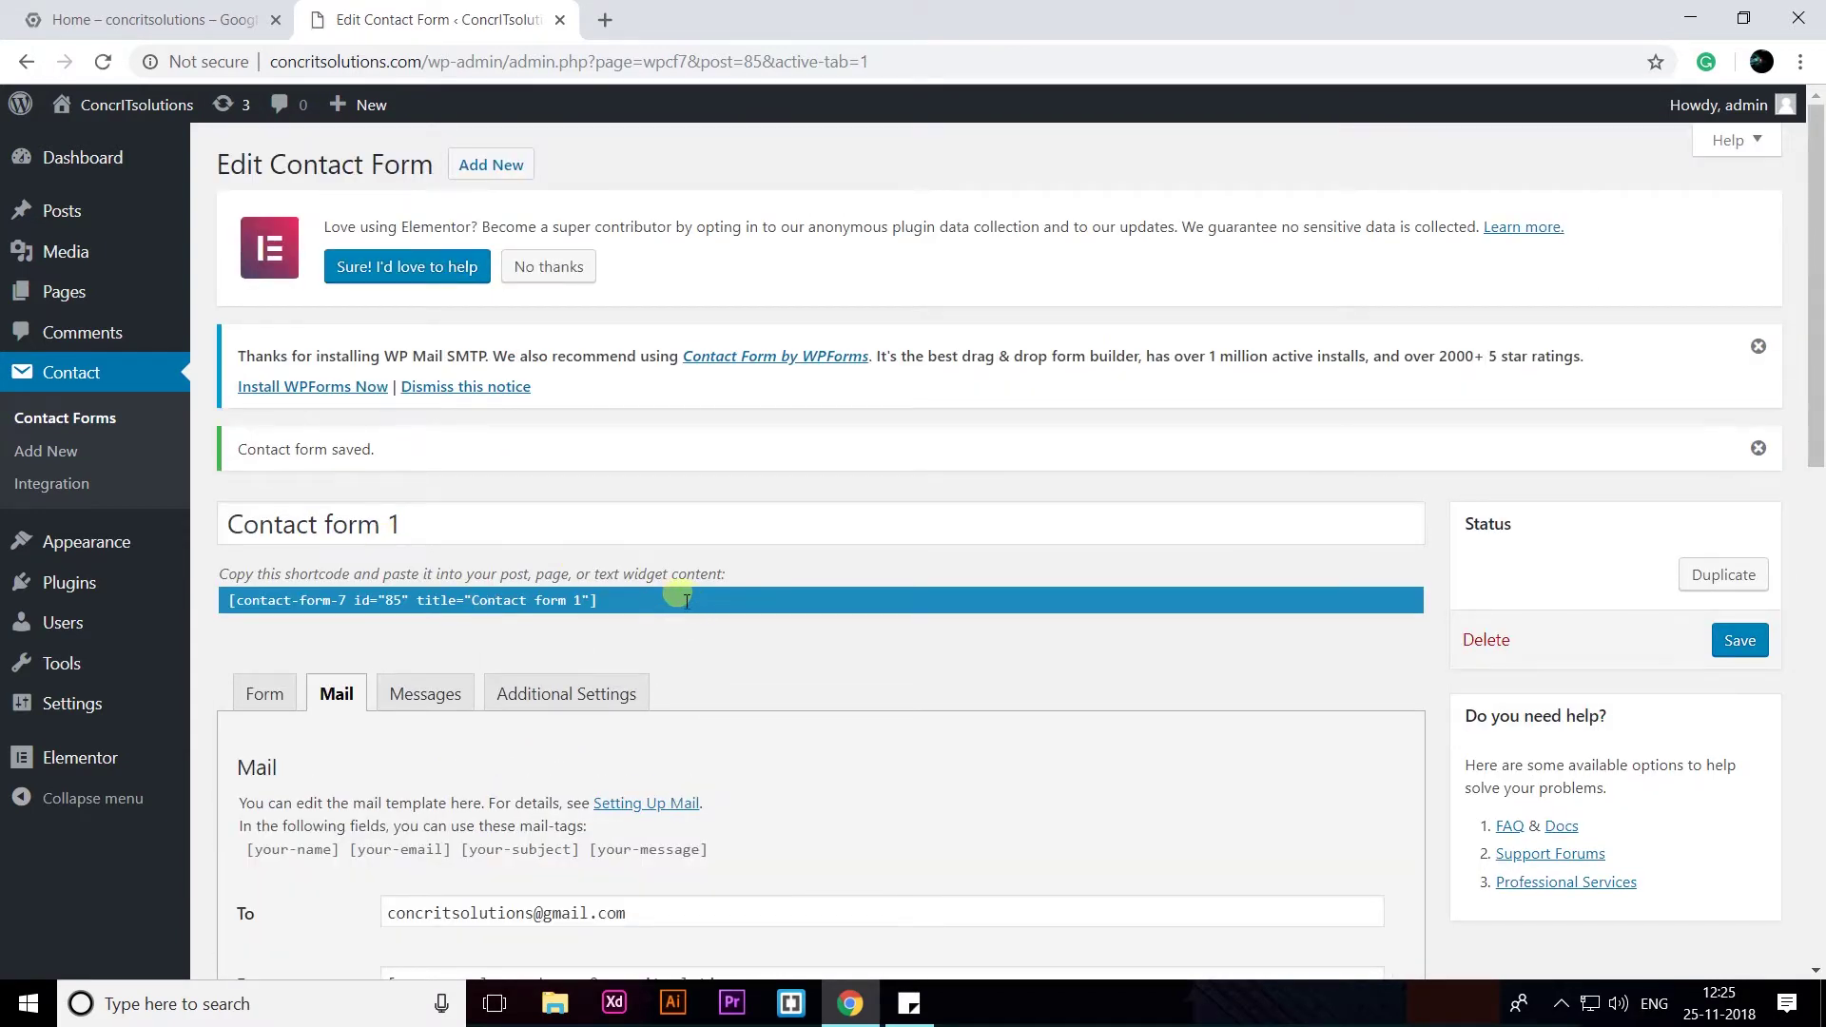
{"action": "left_click", "coordinate": [622, 613]}
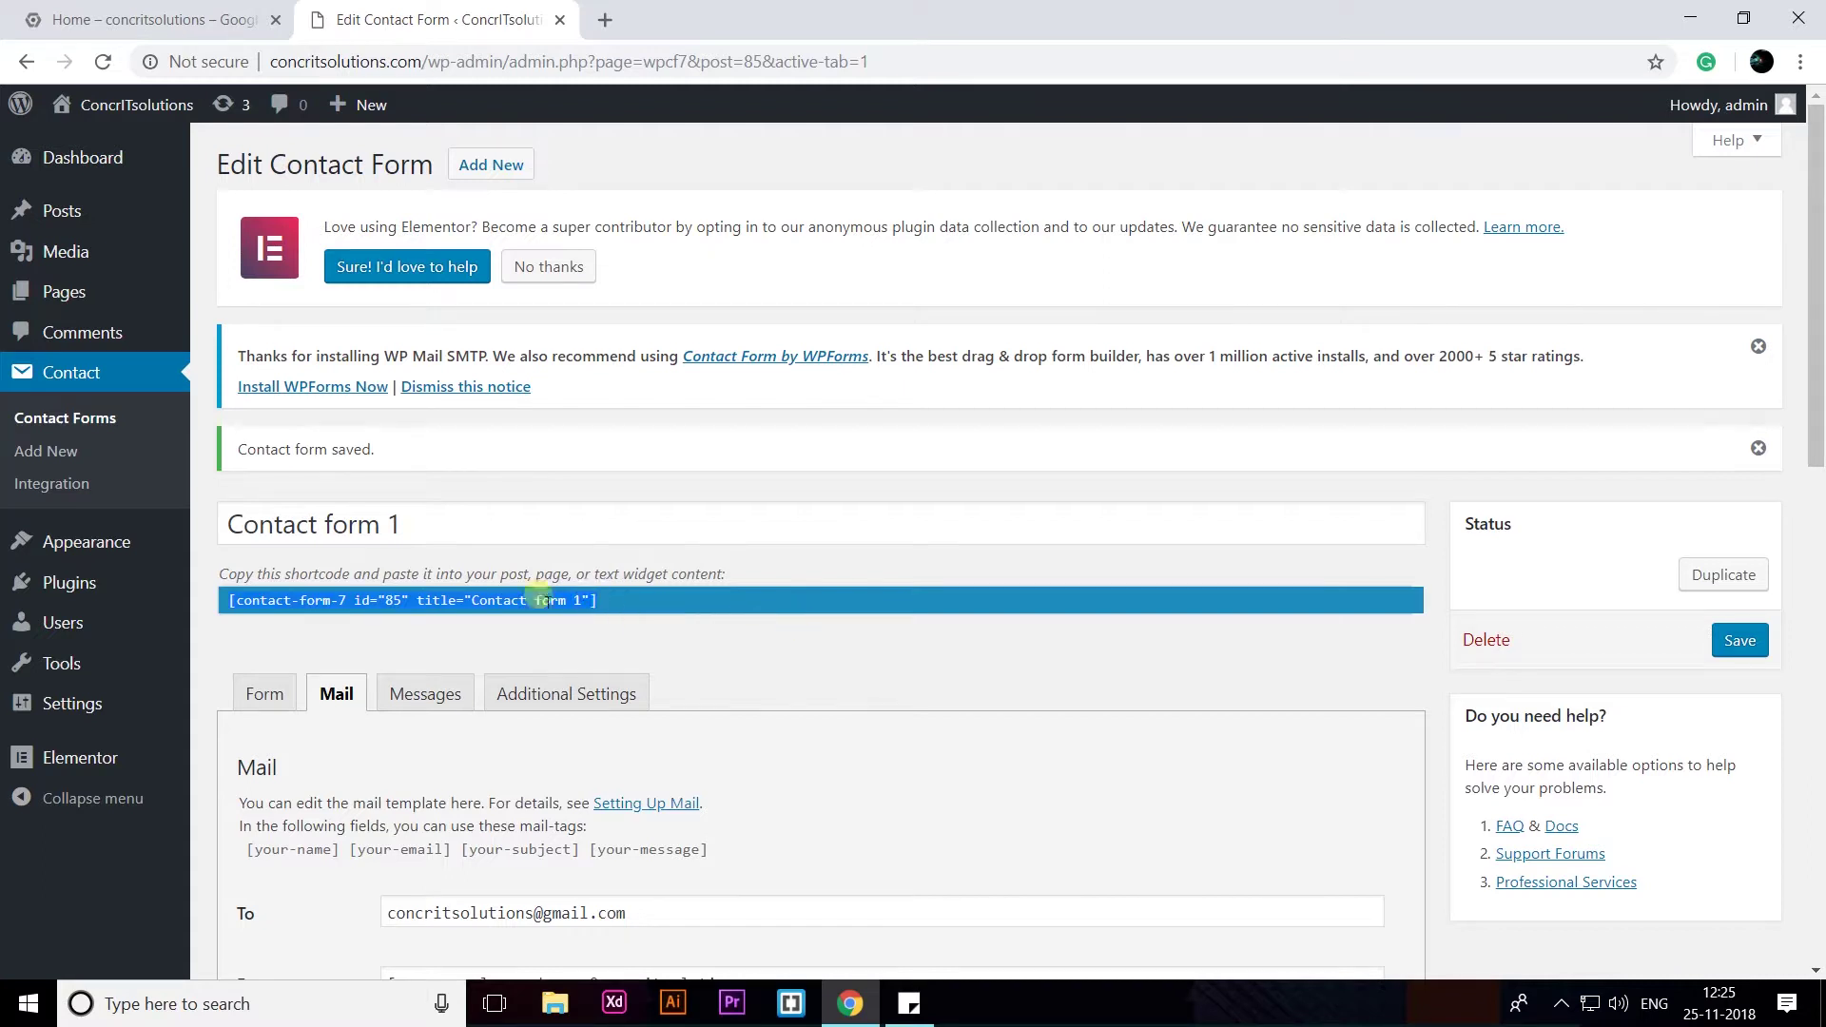
{"action": "right_click", "coordinate": [505, 600]}
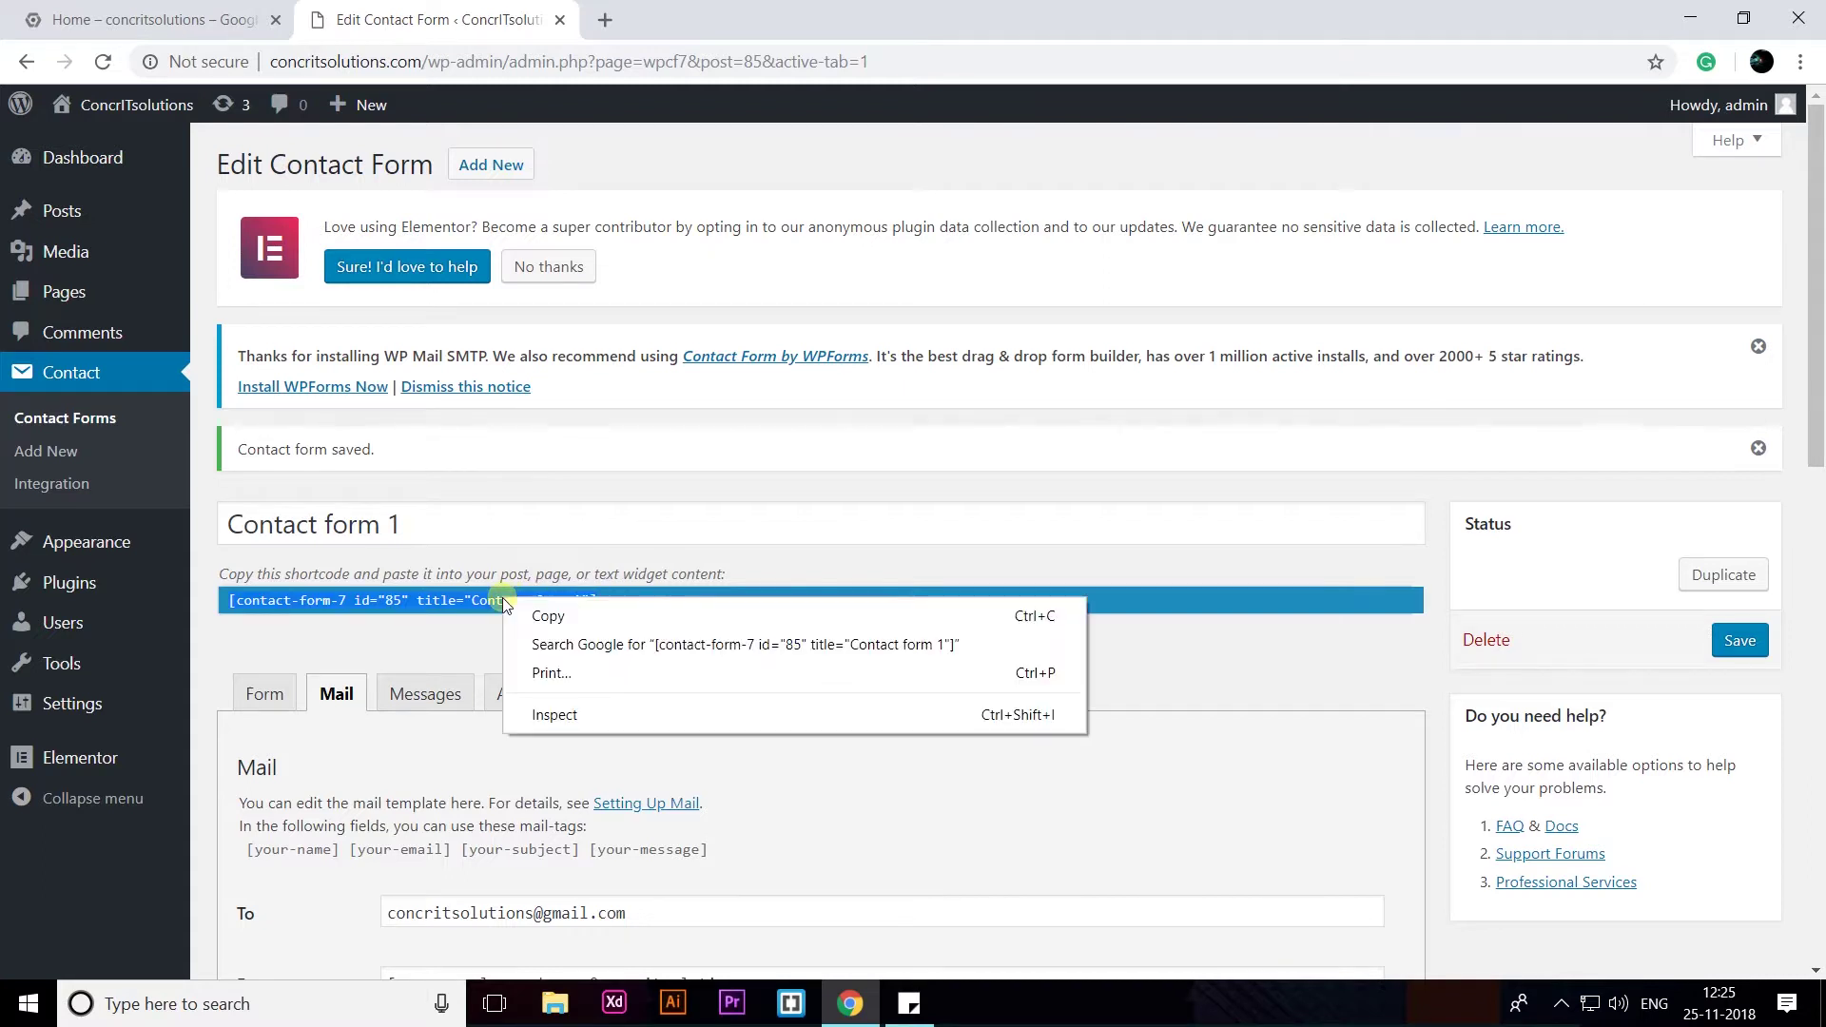
{"action": "left_click", "coordinate": [557, 624]}
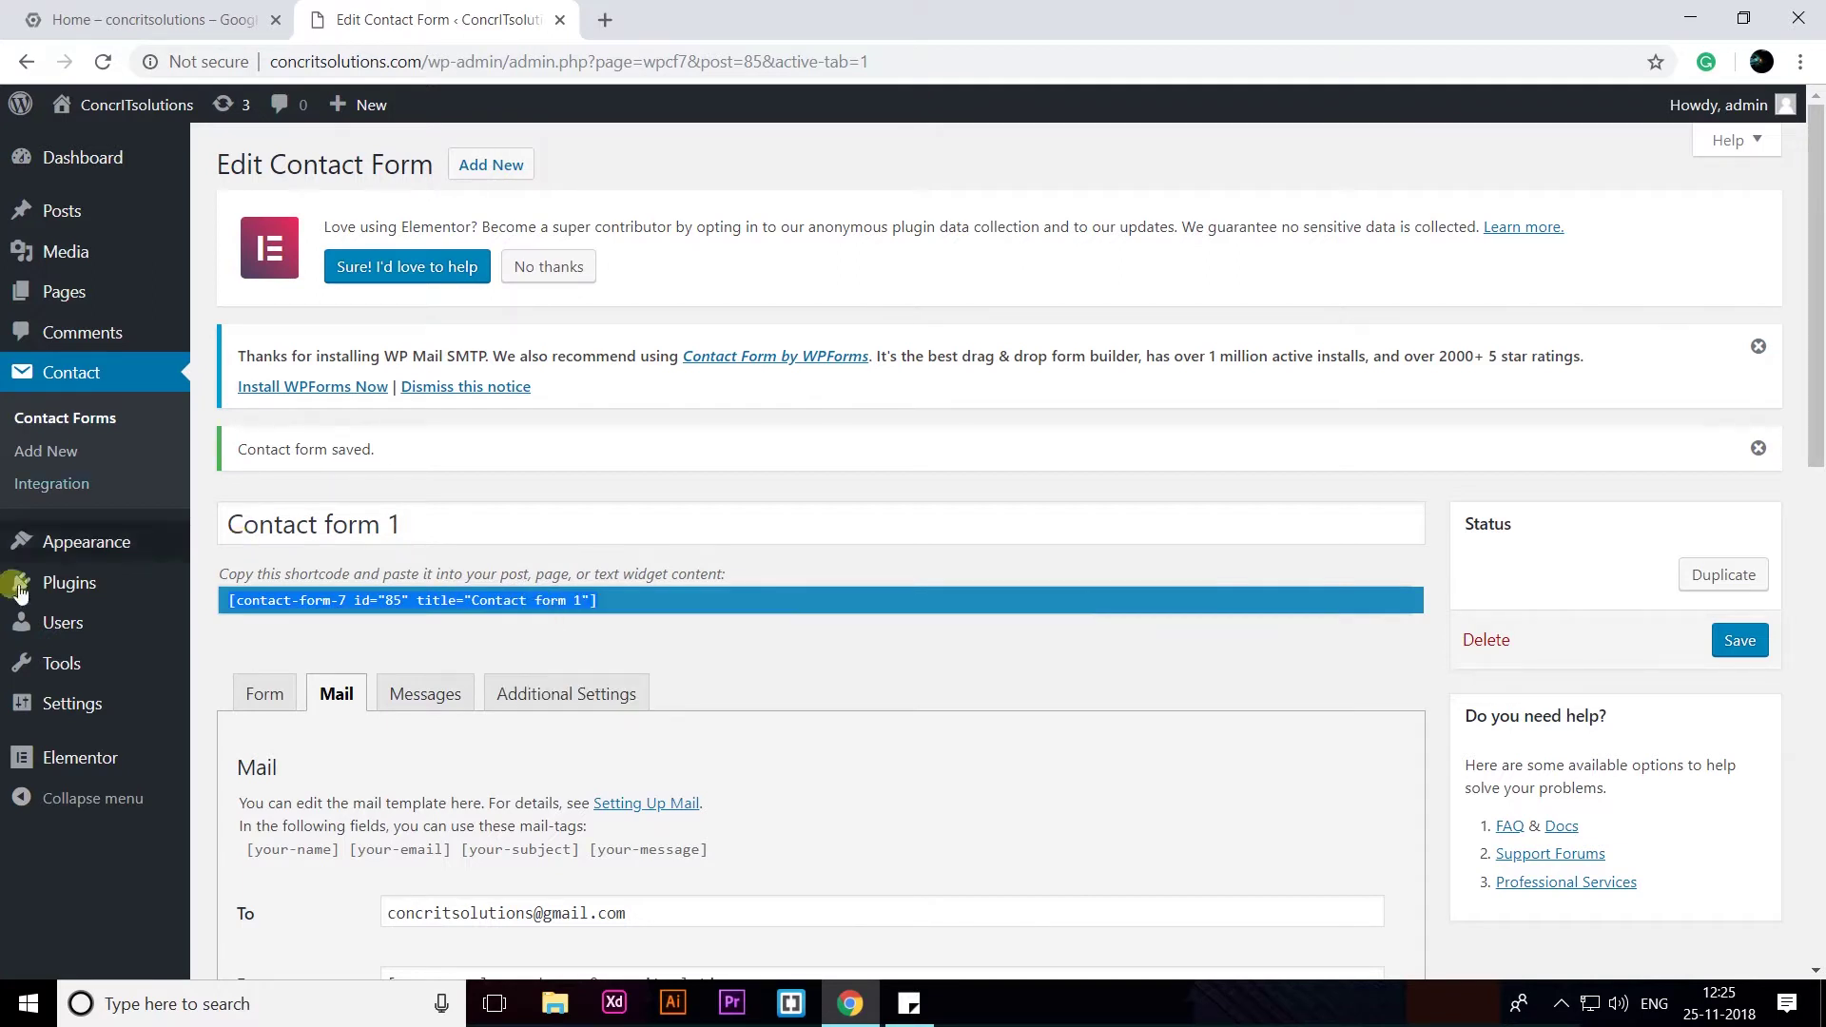
{"action": "mouse_move", "coordinate": [63, 291]}
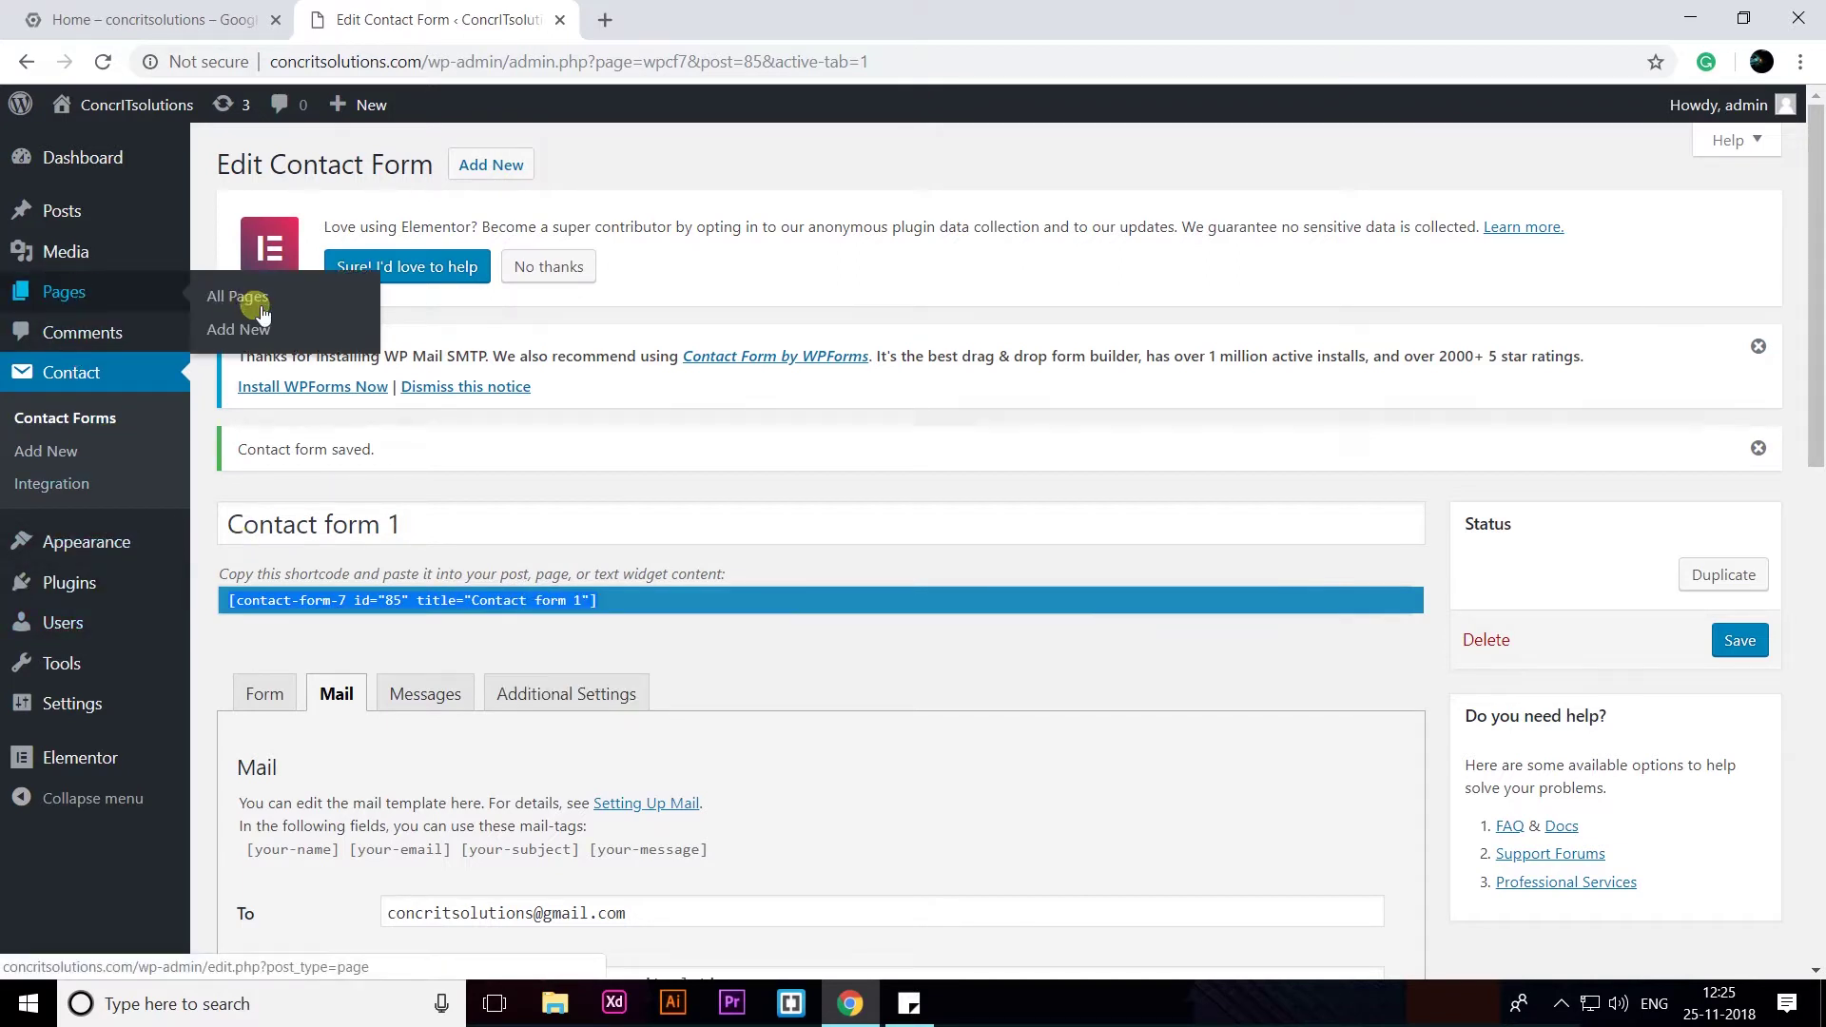
- Open the Contact us page from All Pages and switch it back to the classic editor
{"action": "left_click", "coordinate": [265, 300]}
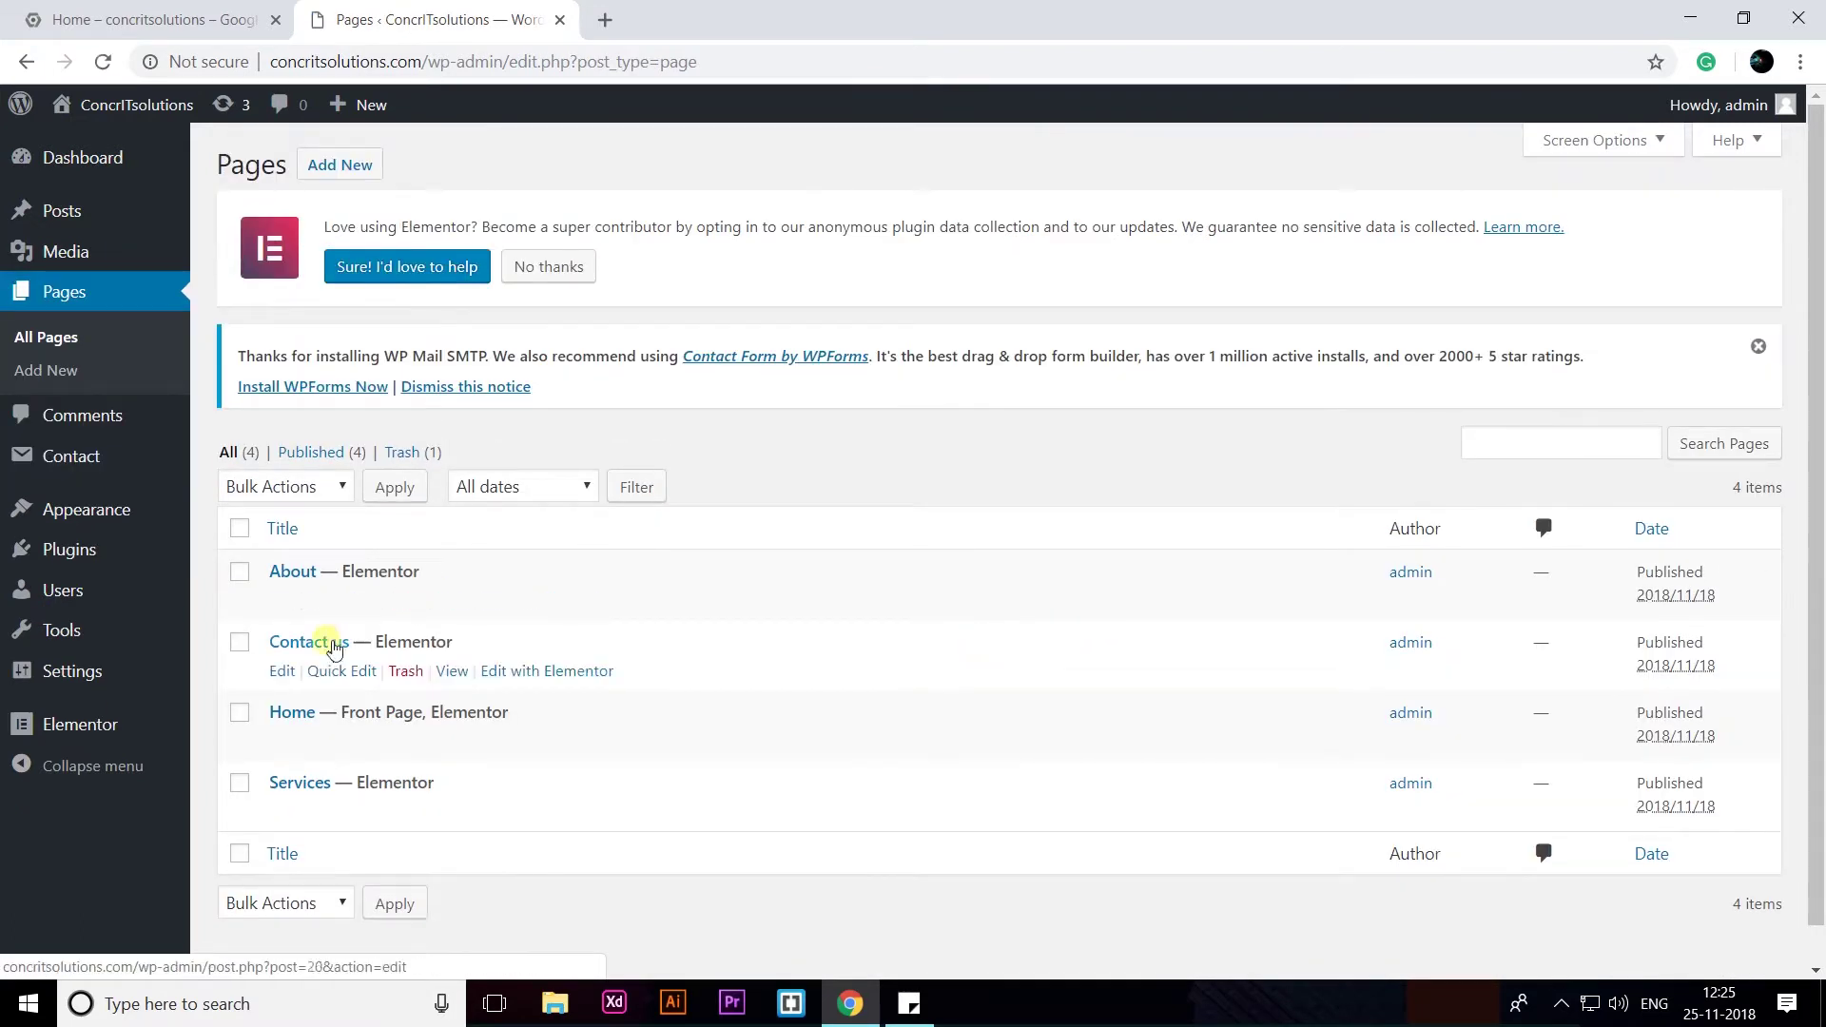
{"action": "left_click", "coordinate": [282, 671]}
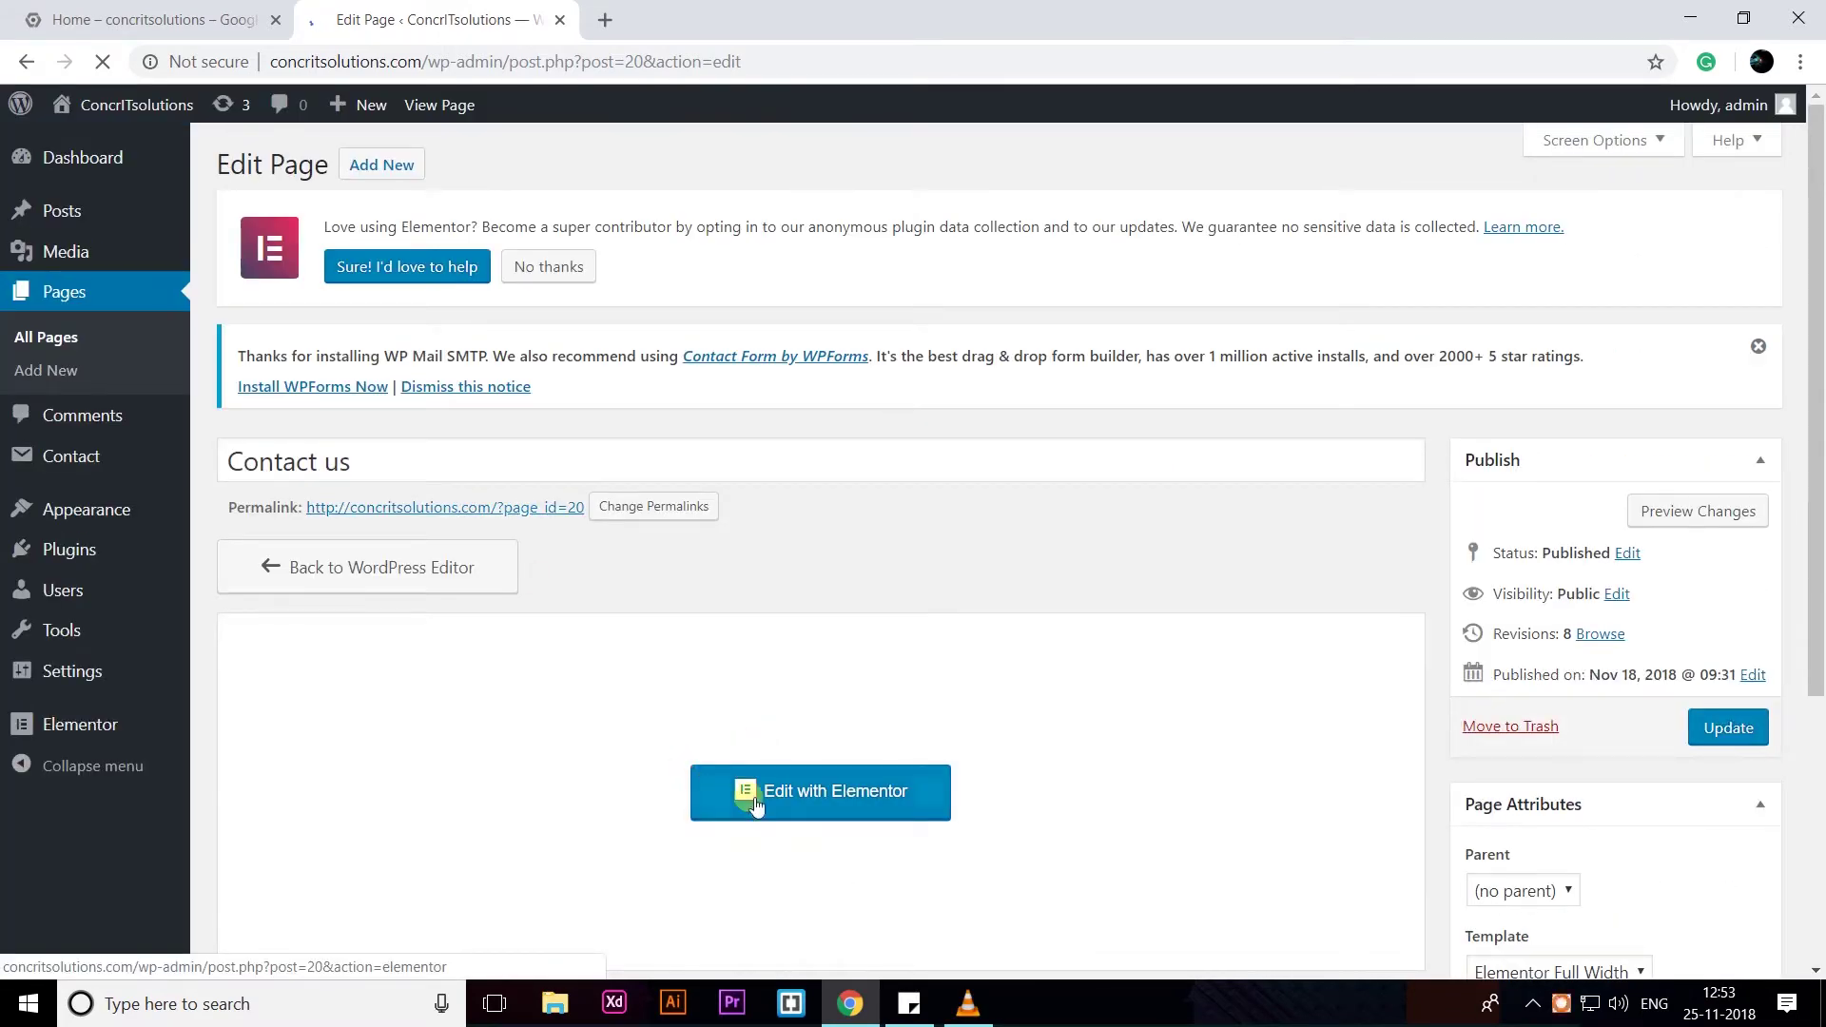
{"action": "left_click", "coordinate": [343, 580]}
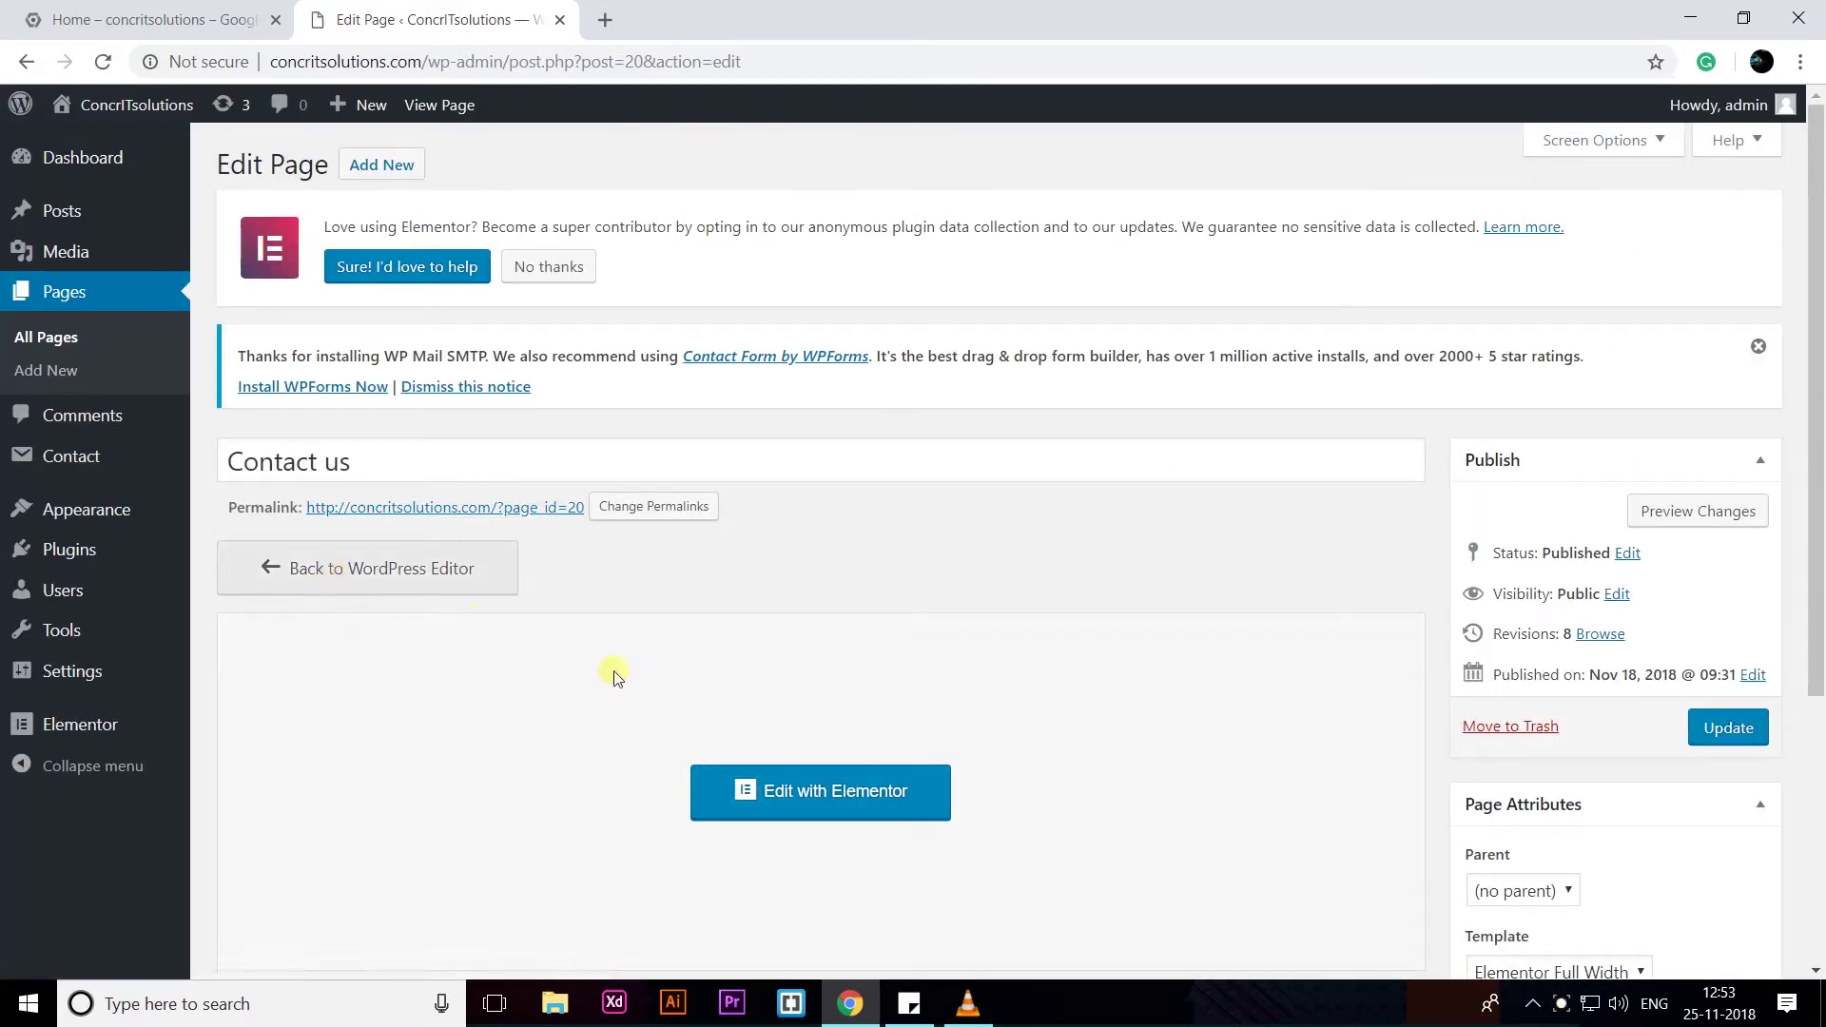
- Paste the form shortcode below Instagram, then undo the paste so the content is unchanged
{"action": "scroll", "coordinate": [609, 665], "scroll_direction": "down", "scroll_amount": 2}
{"action": "scroll", "coordinate": [613, 670], "scroll_direction": "down", "scroll_amount": 3}
{"action": "scroll", "coordinate": [570, 680], "scroll_direction": "down", "scroll_amount": 4}
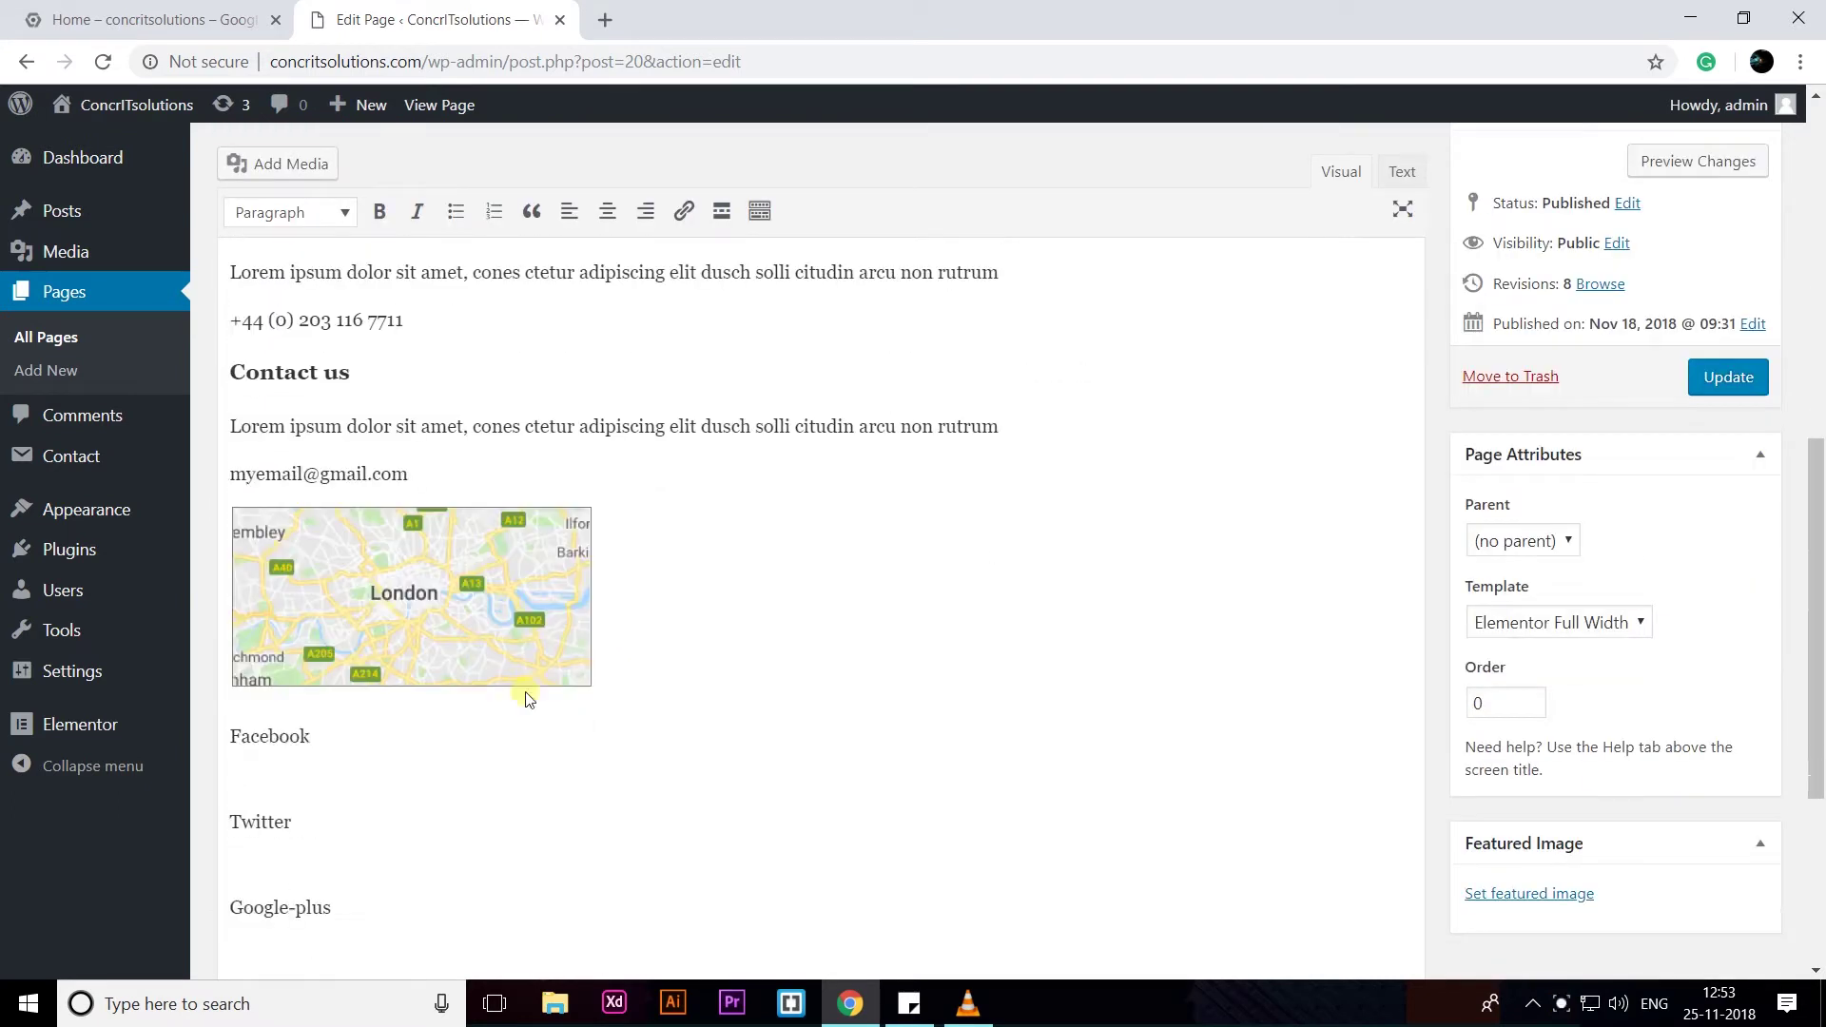
{"action": "scroll", "coordinate": [476, 809], "scroll_direction": "down", "scroll_amount": 1}
{"action": "scroll", "coordinate": [398, 892], "scroll_direction": "down", "scroll_amount": 2}
{"action": "scroll", "coordinate": [398, 892], "scroll_direction": "down", "scroll_amount": 1}
{"action": "left_click", "coordinate": [388, 713]}
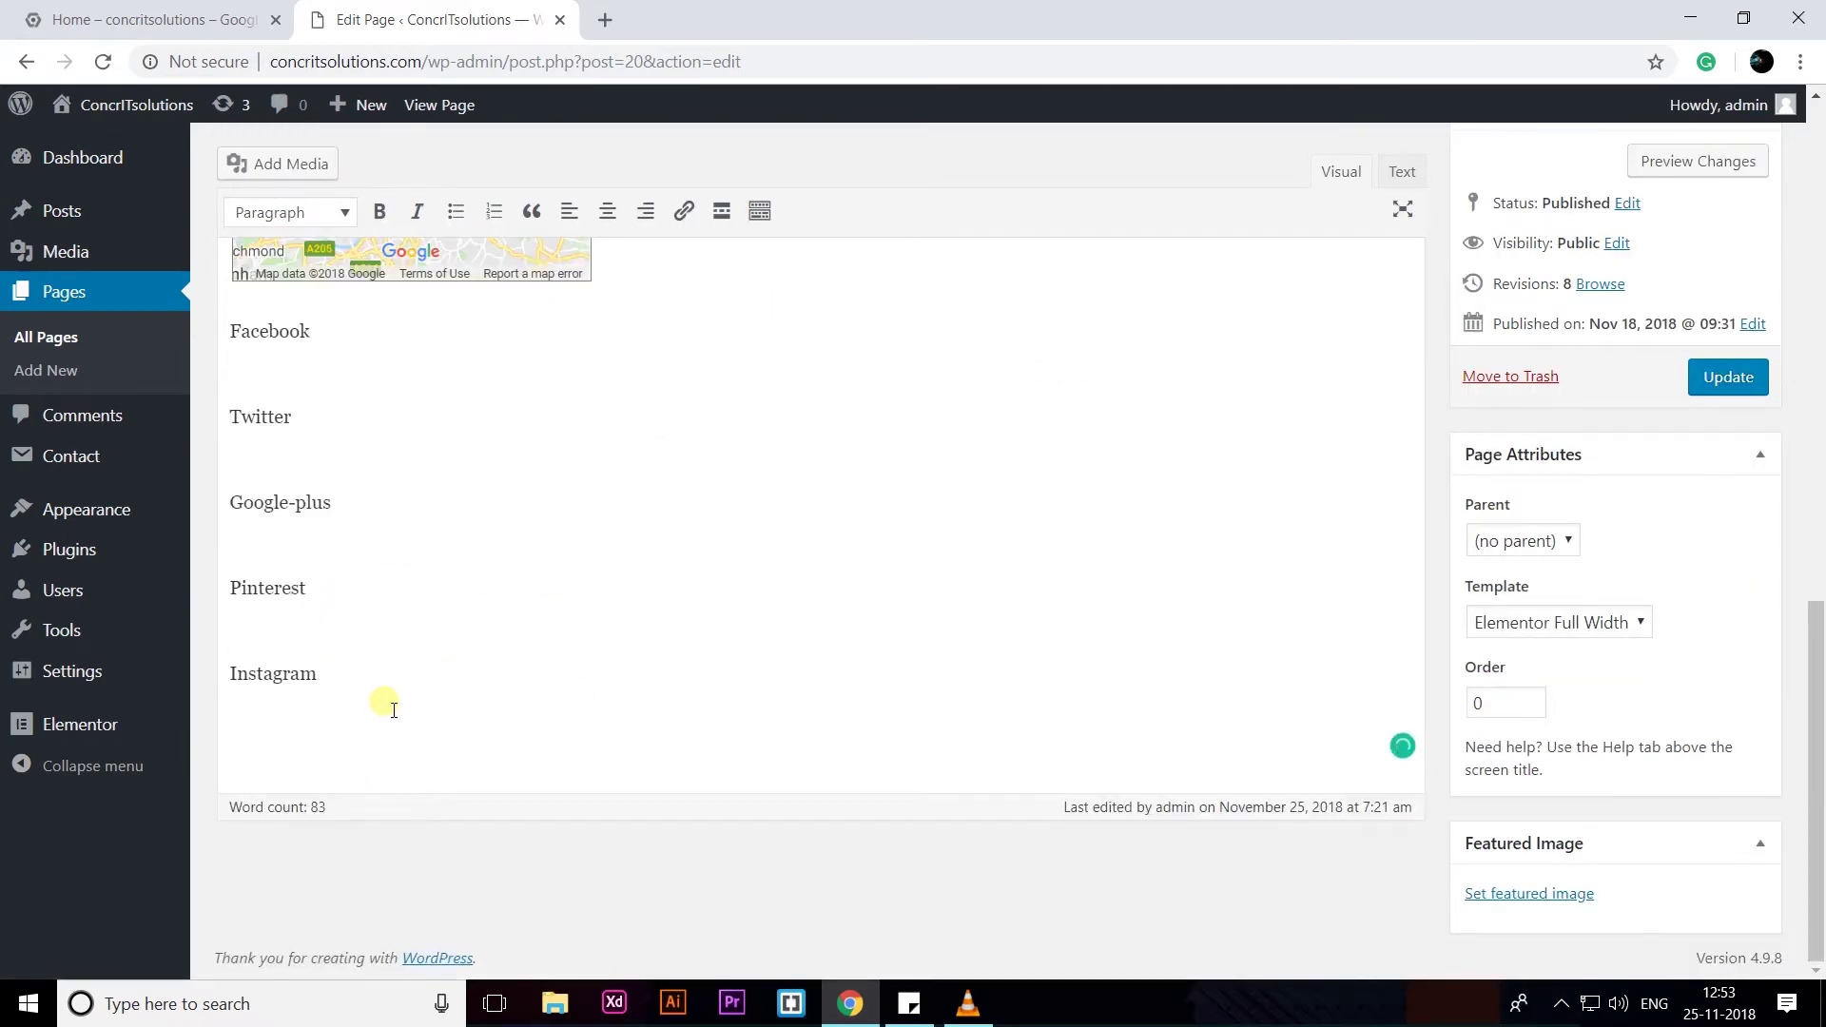
{"action": "type", "text": "[contact-form-7 id=\"85\" title=\"Contact form 1\"]"}
{"action": "key", "text": "ctrl+z"}
{"action": "scroll", "coordinate": [390, 704], "scroll_direction": "up", "scroll_amount": 2}
{"action": "scroll", "coordinate": [387, 701], "scroll_direction": "up", "scroll_amount": 4}
{"action": "scroll", "coordinate": [381, 666], "scroll_direction": "up", "scroll_amount": 5}
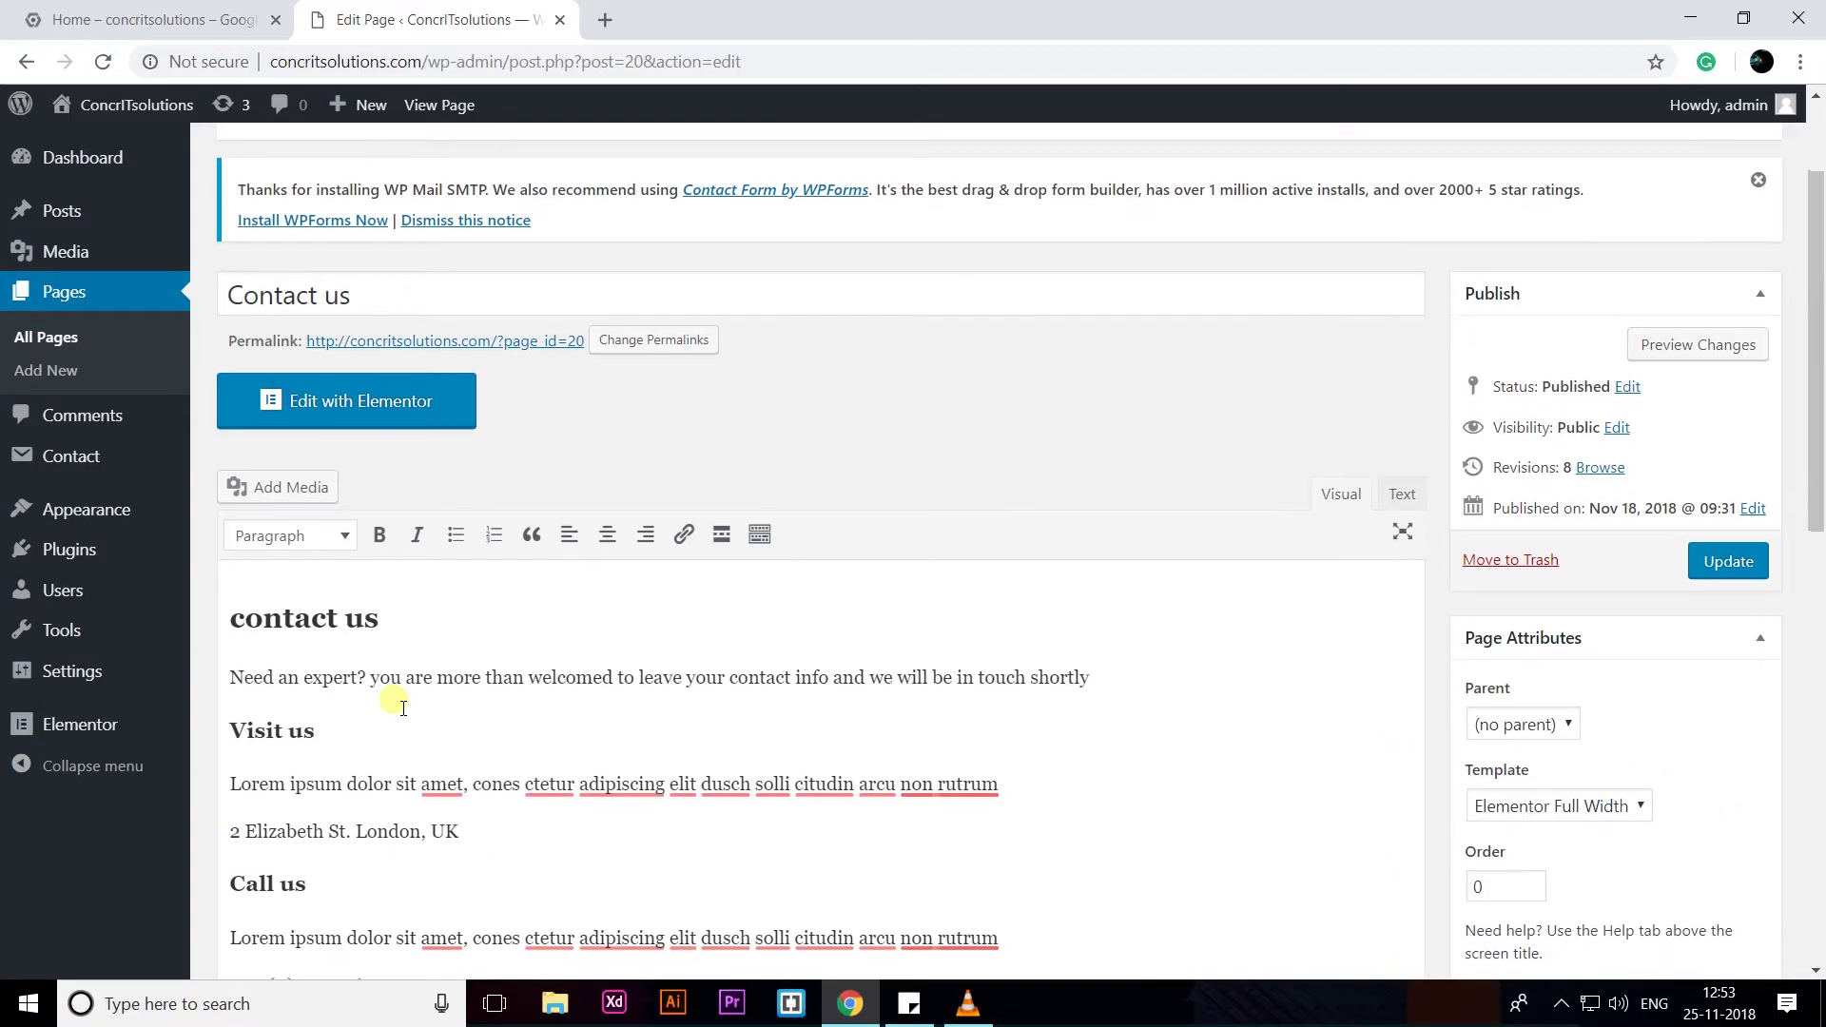
{"action": "scroll", "coordinate": [345, 435], "scroll_direction": "up", "scroll_amount": 1}
{"action": "scroll", "coordinate": [344, 435], "scroll_direction": "down", "scroll_amount": 1}
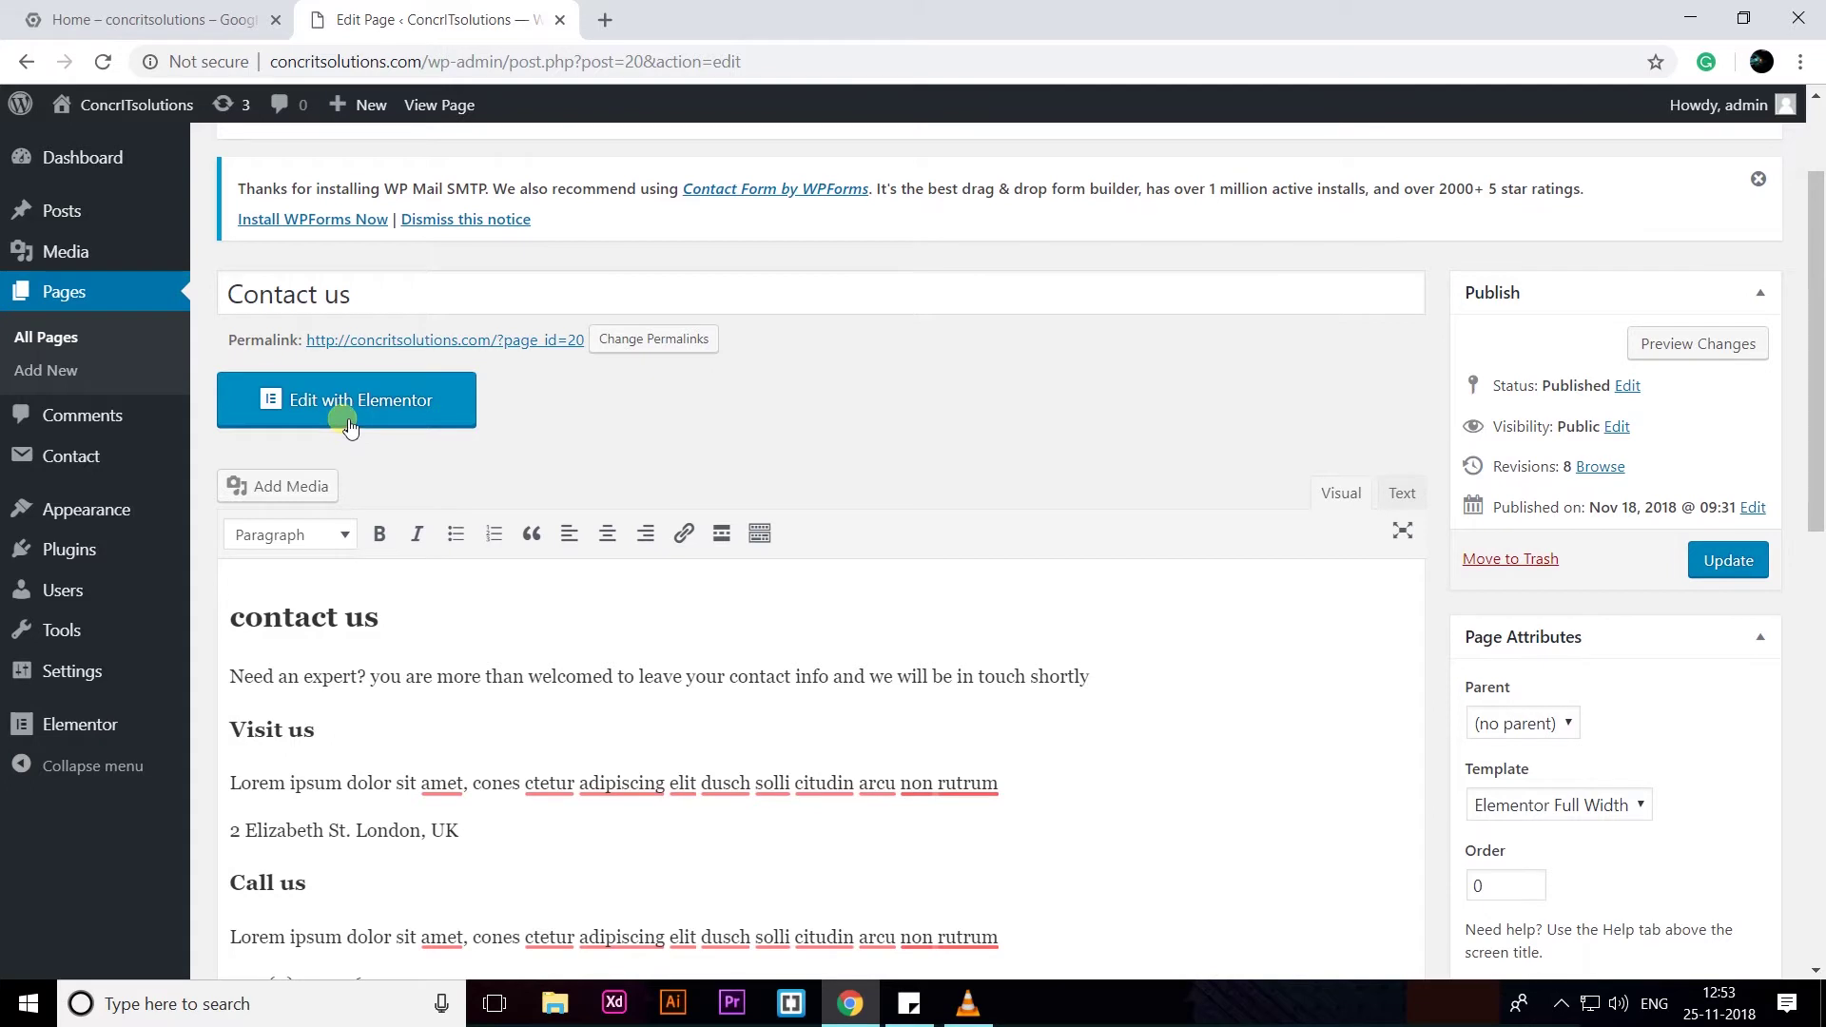
- Open Contact us in Elementor and add a new single-column section at the bottom
{"action": "left_click", "coordinate": [349, 425]}
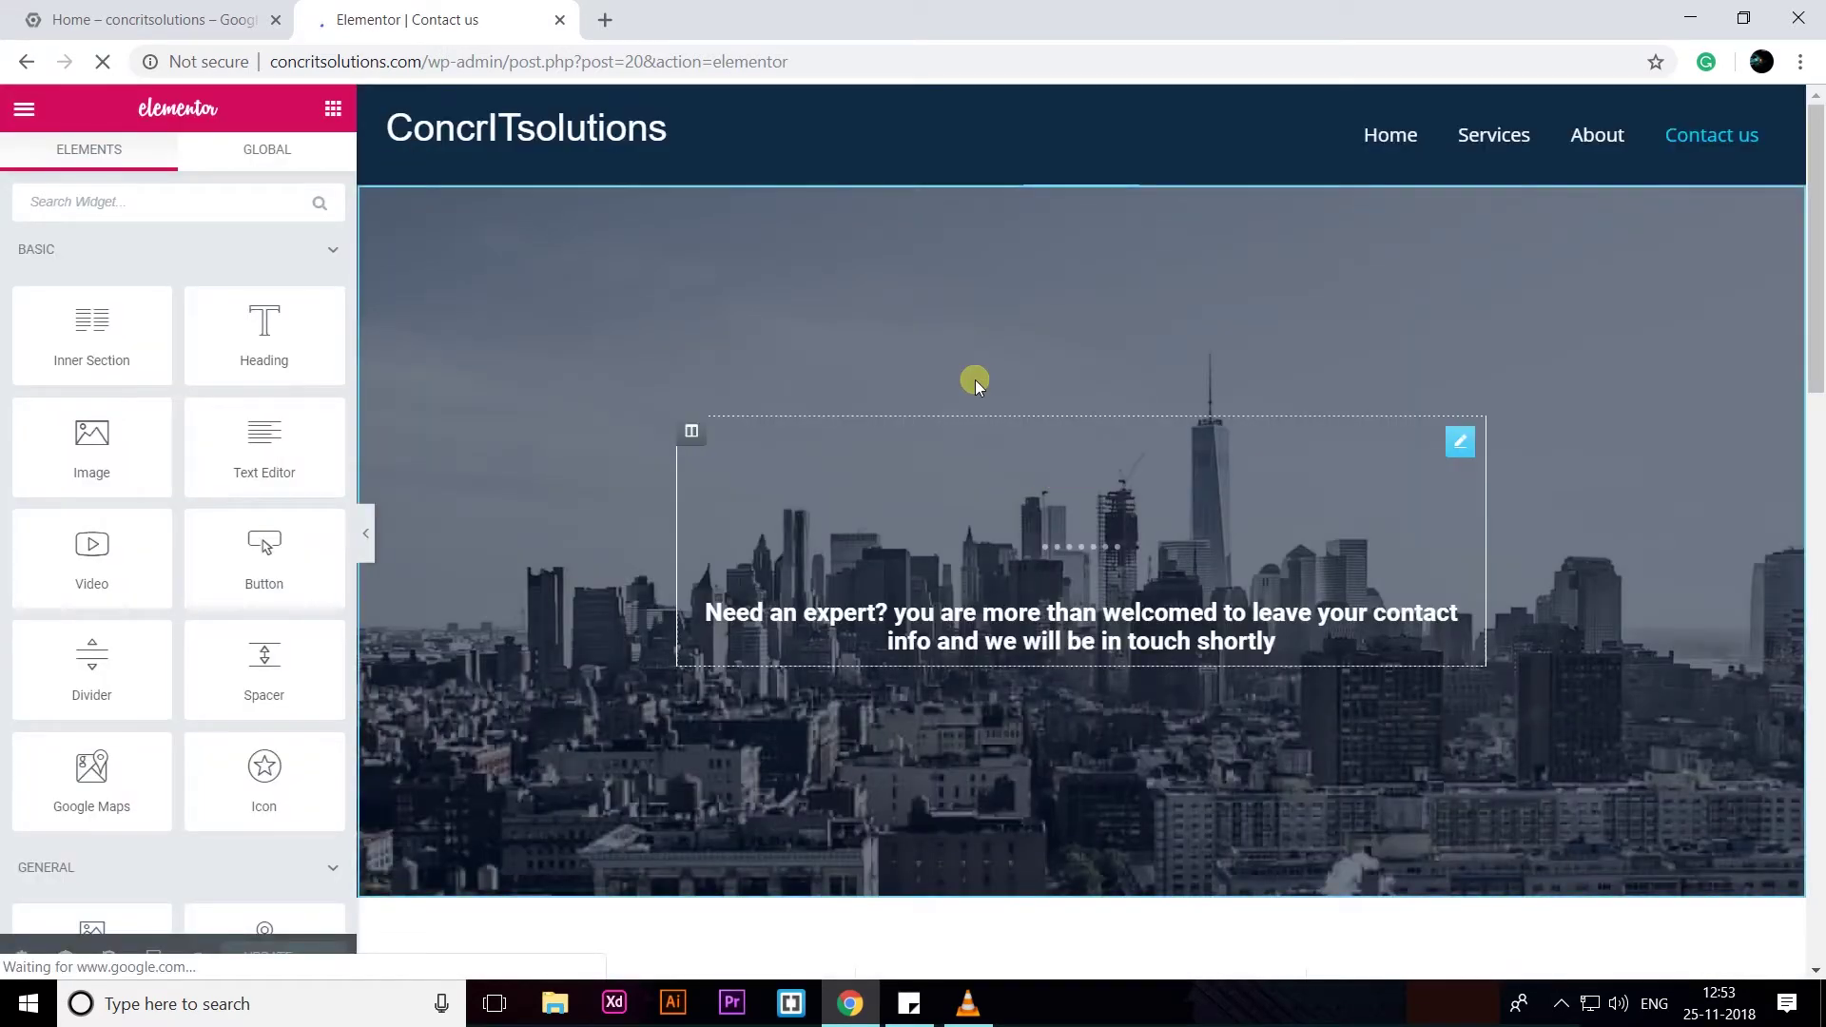
{"action": "scroll", "coordinate": [666, 608], "scroll_direction": "down", "scroll_amount": 15}
{"action": "scroll", "coordinate": [938, 782], "scroll_direction": "down", "scroll_amount": 3}
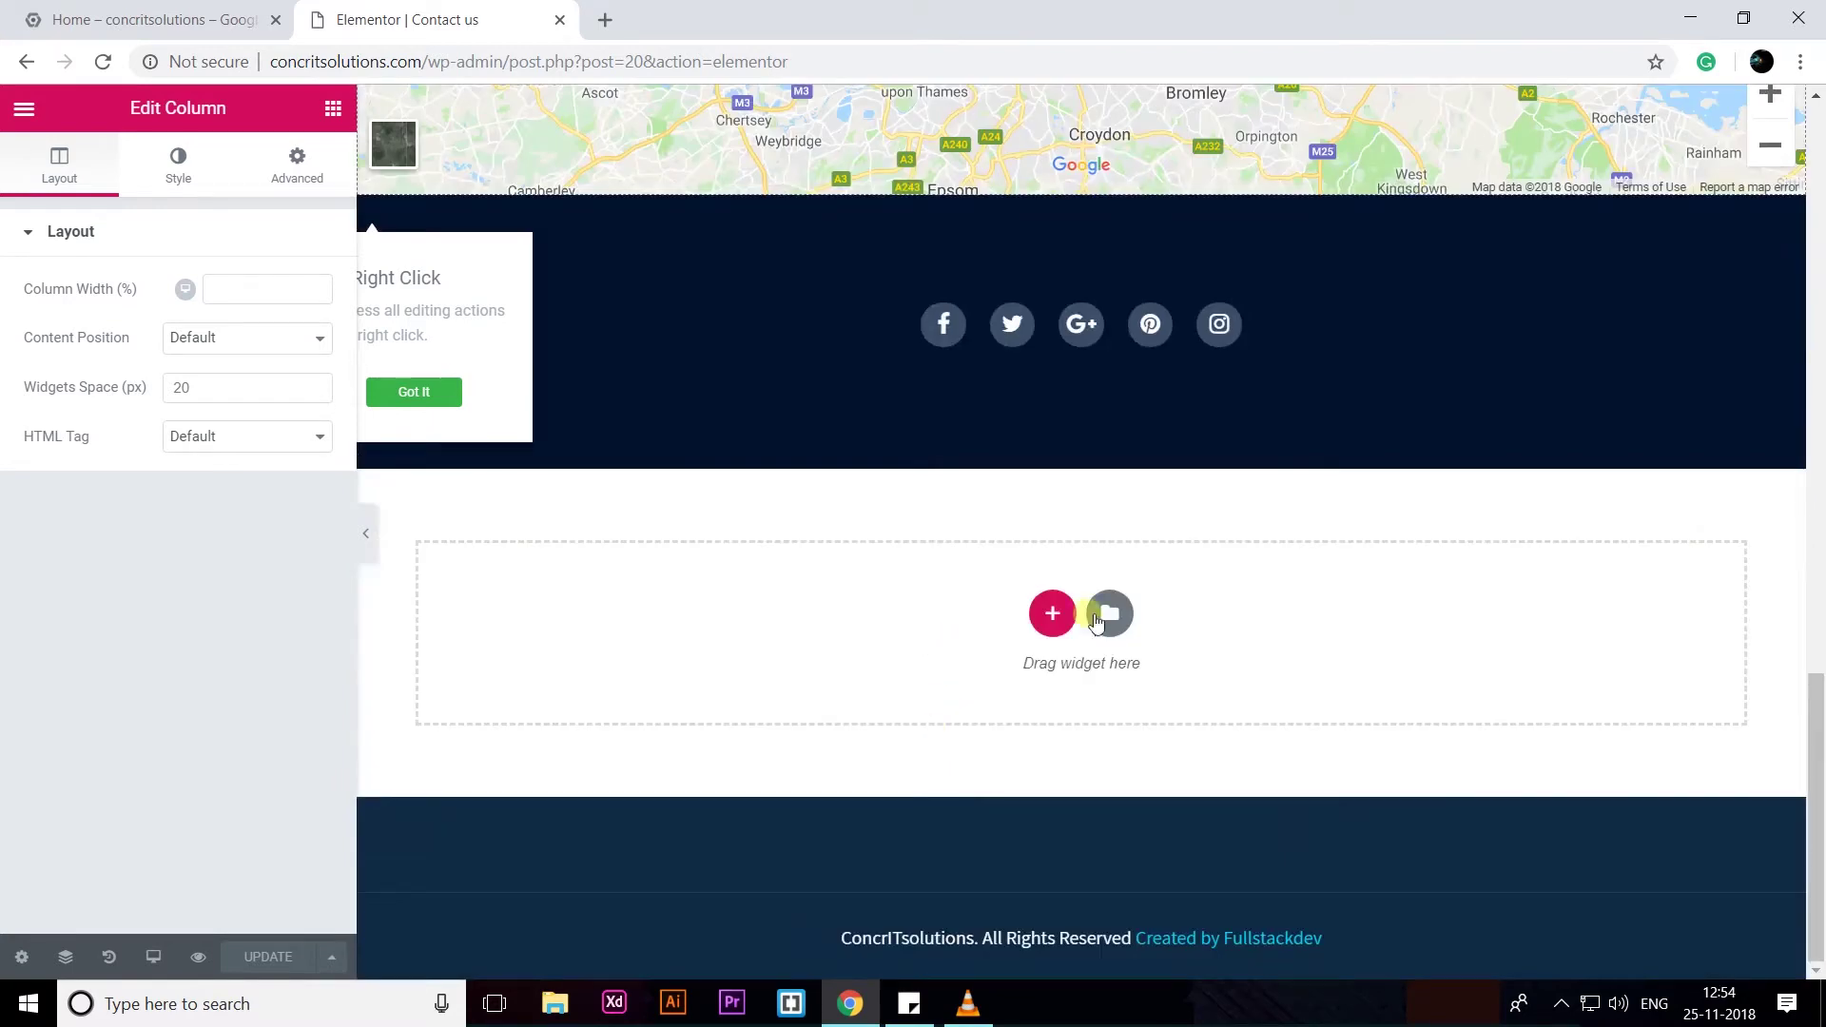
{"action": "left_click", "coordinate": [1053, 613]}
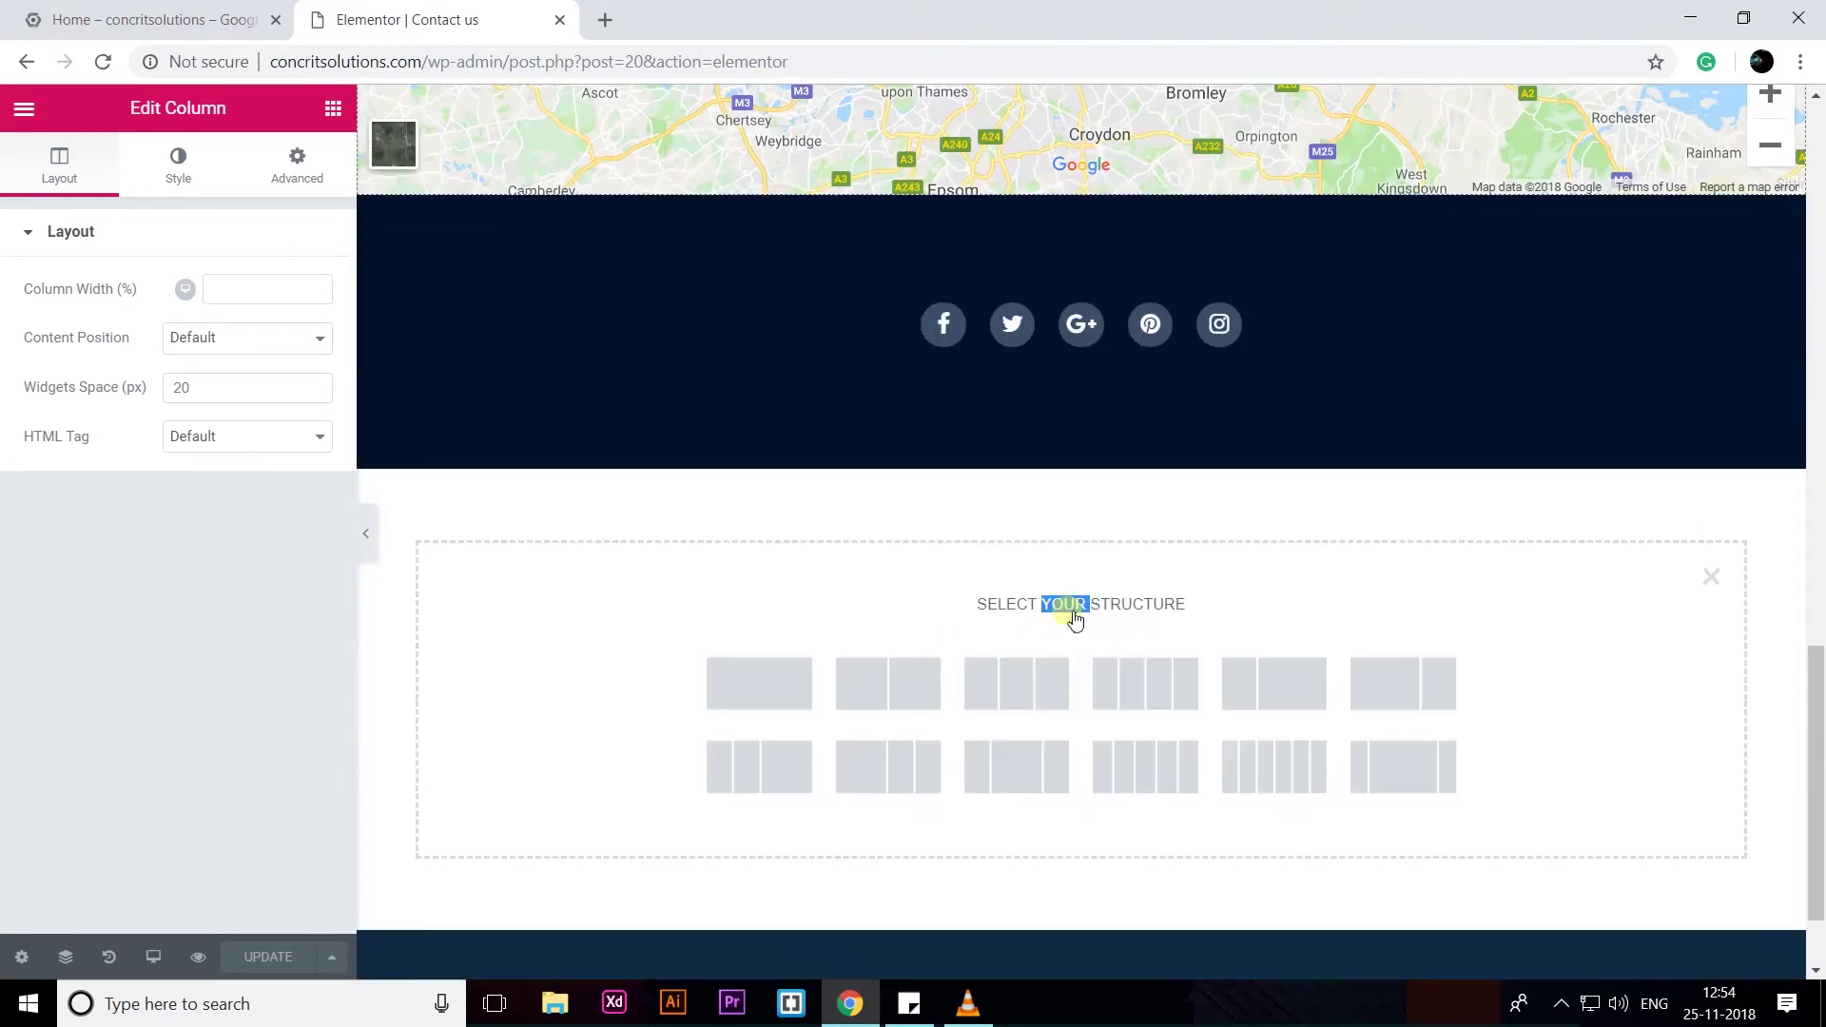
{"action": "left_click", "coordinate": [737, 697]}
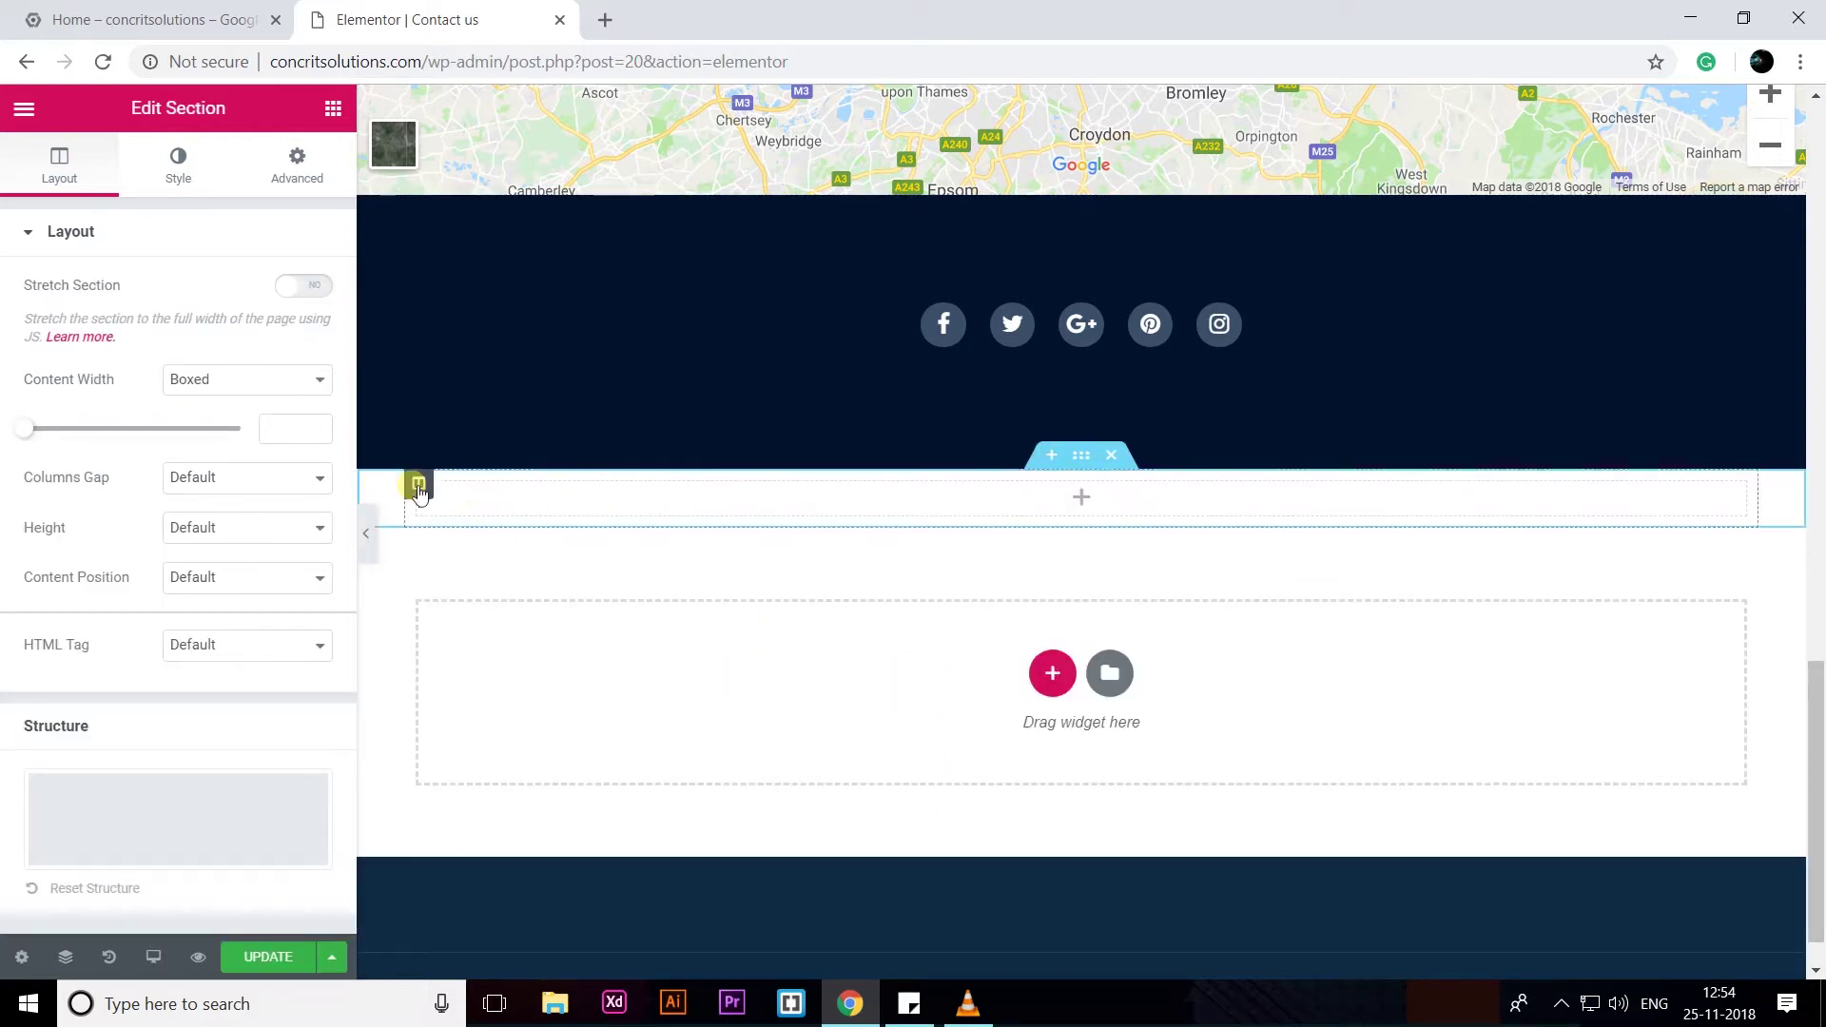
- Move the empty column up into the map row, to the left of the Google map
{"action": "left_click_drag", "start_coordinate": [419, 487], "coordinate": [509, 35]}
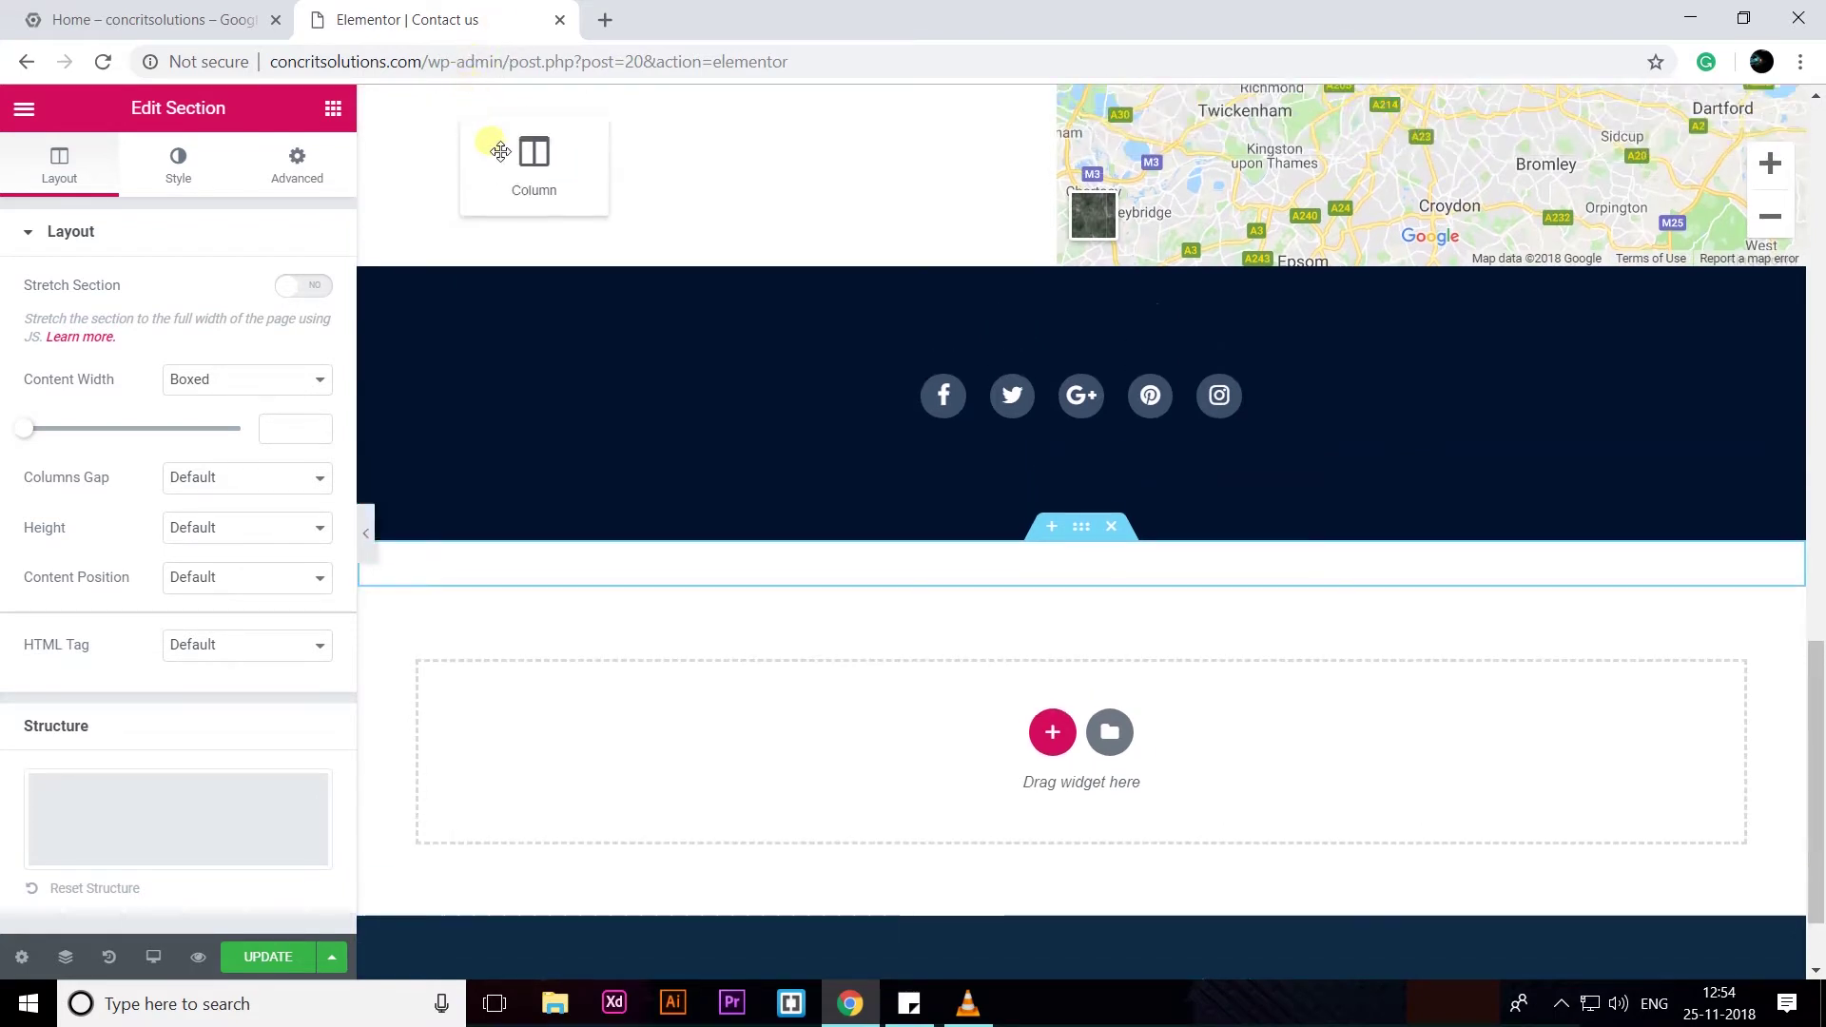
{"action": "left_click_drag", "start_coordinate": [507, 27], "coordinate": [570, 314]}
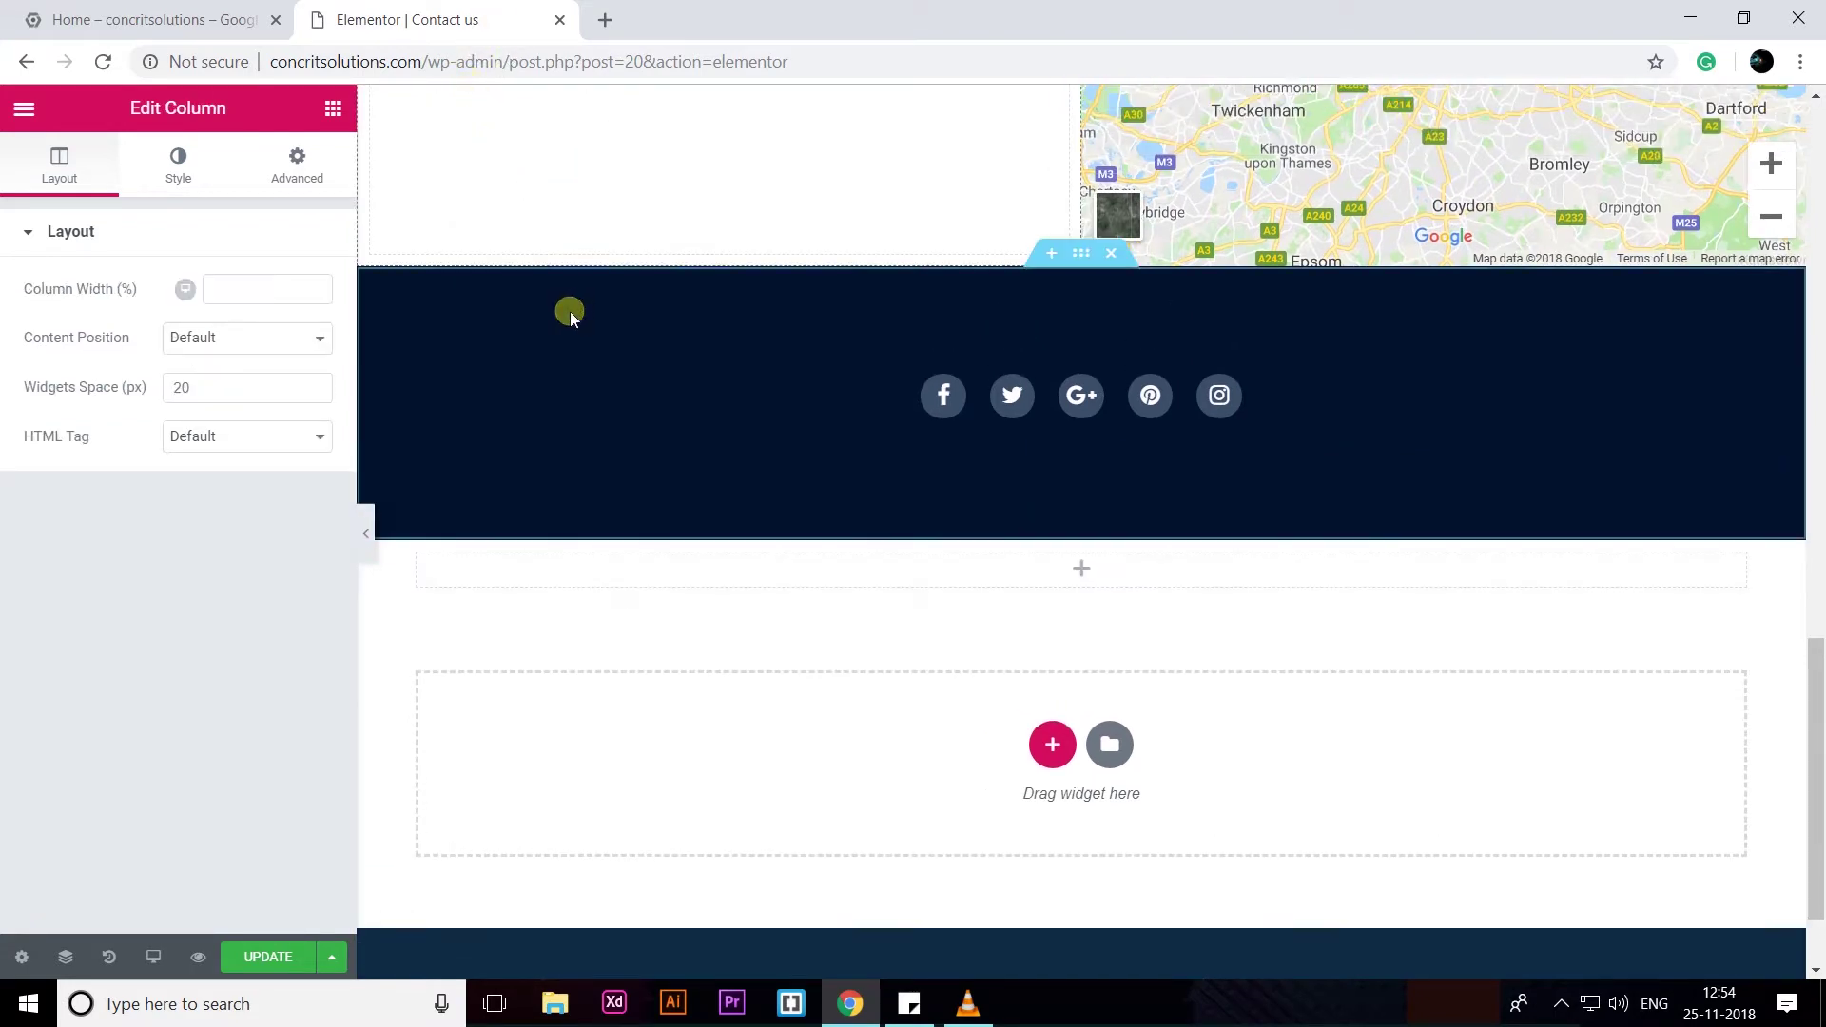
{"action": "scroll", "coordinate": [570, 313], "scroll_direction": "up", "scroll_amount": 5}
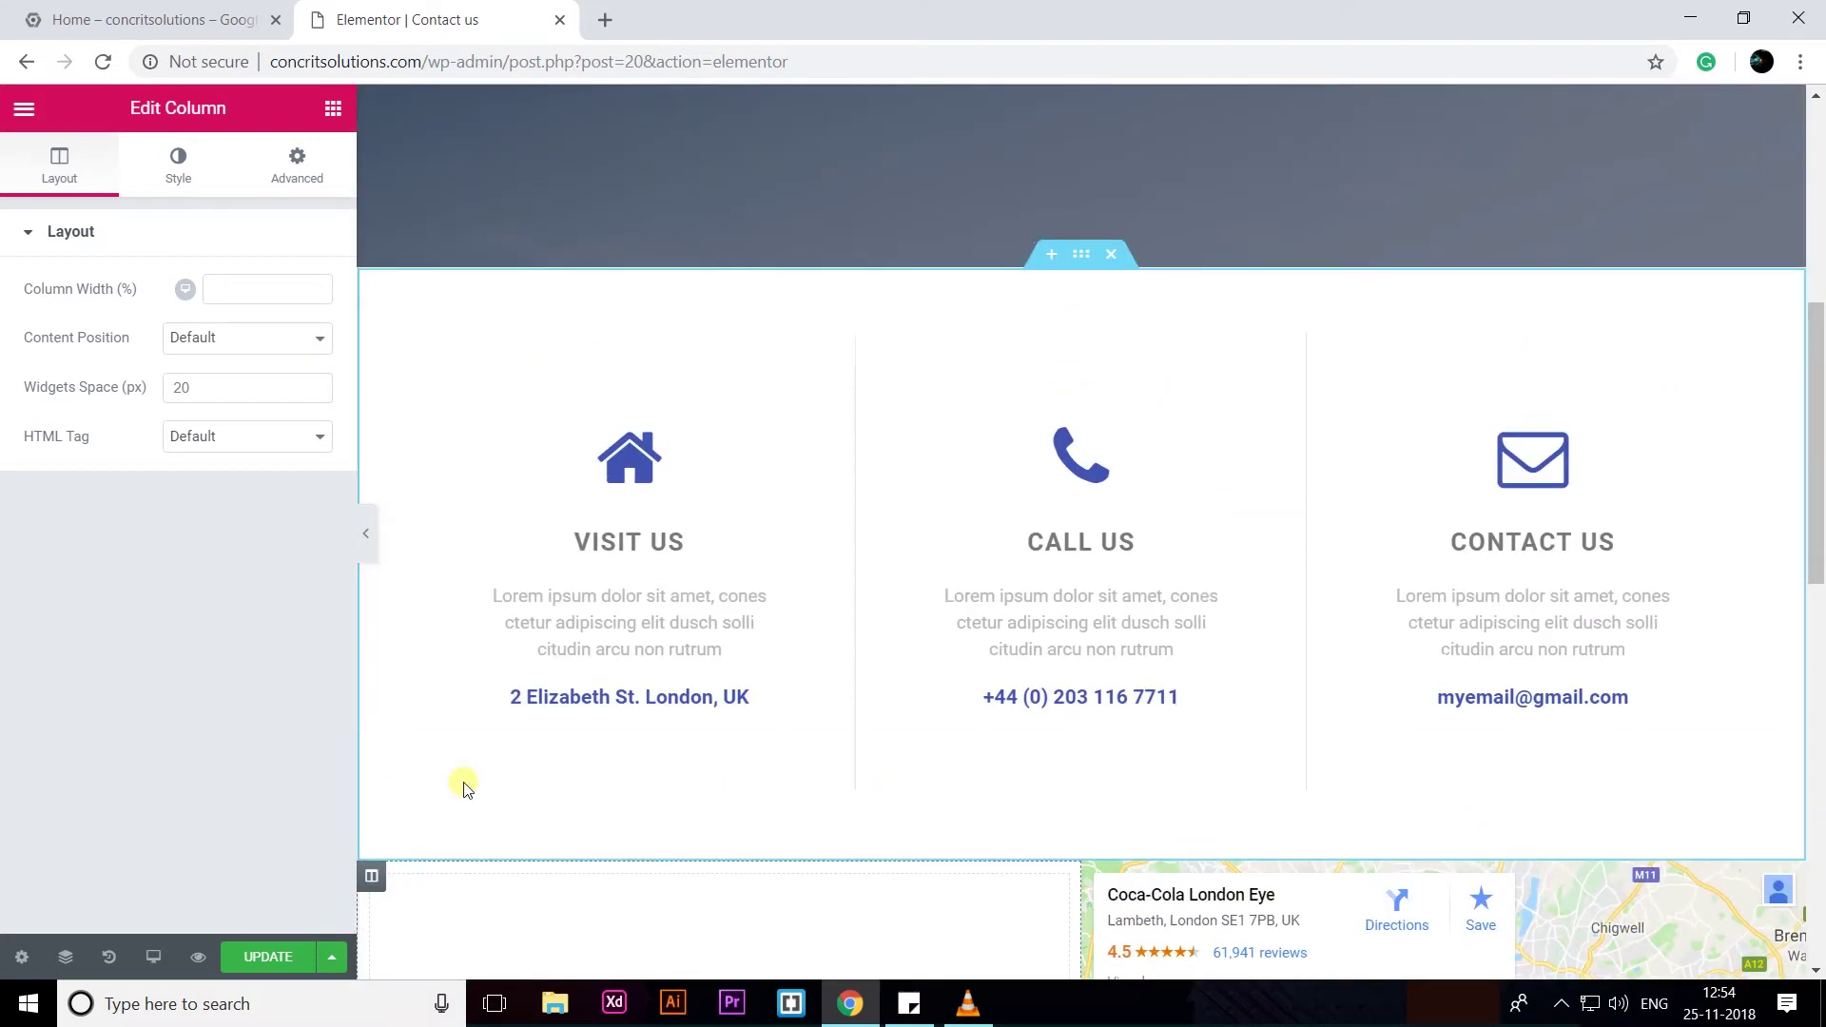
{"action": "scroll", "coordinate": [461, 787], "scroll_direction": "down", "scroll_amount": 4}
{"action": "left_click", "coordinate": [582, 663]}
- Put an HTML widget holding the Contact form 1 shortcode beside the map, then update the page
{"action": "scroll", "coordinate": [717, 703], "scroll_direction": "down", "scroll_amount": 1}
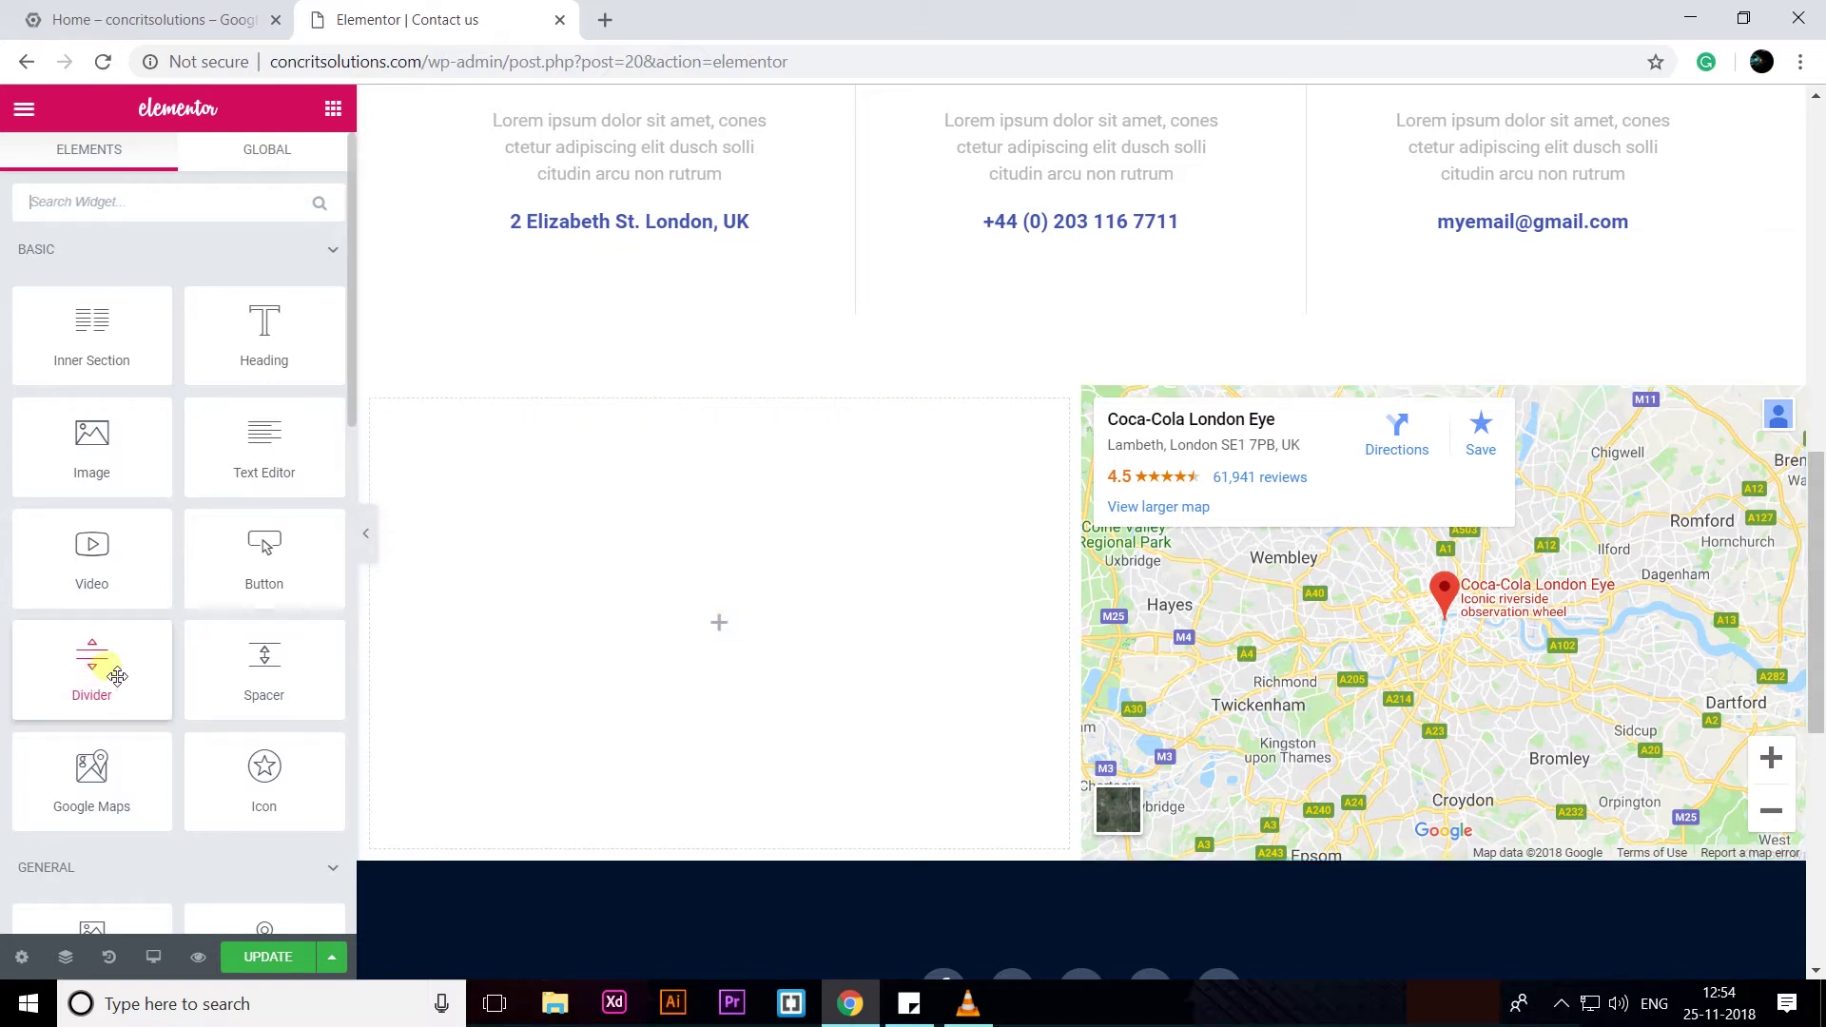
{"action": "scroll", "coordinate": [114, 670], "scroll_direction": "down", "scroll_amount": 3}
{"action": "scroll", "coordinate": [124, 673], "scroll_direction": "down", "scroll_amount": 3}
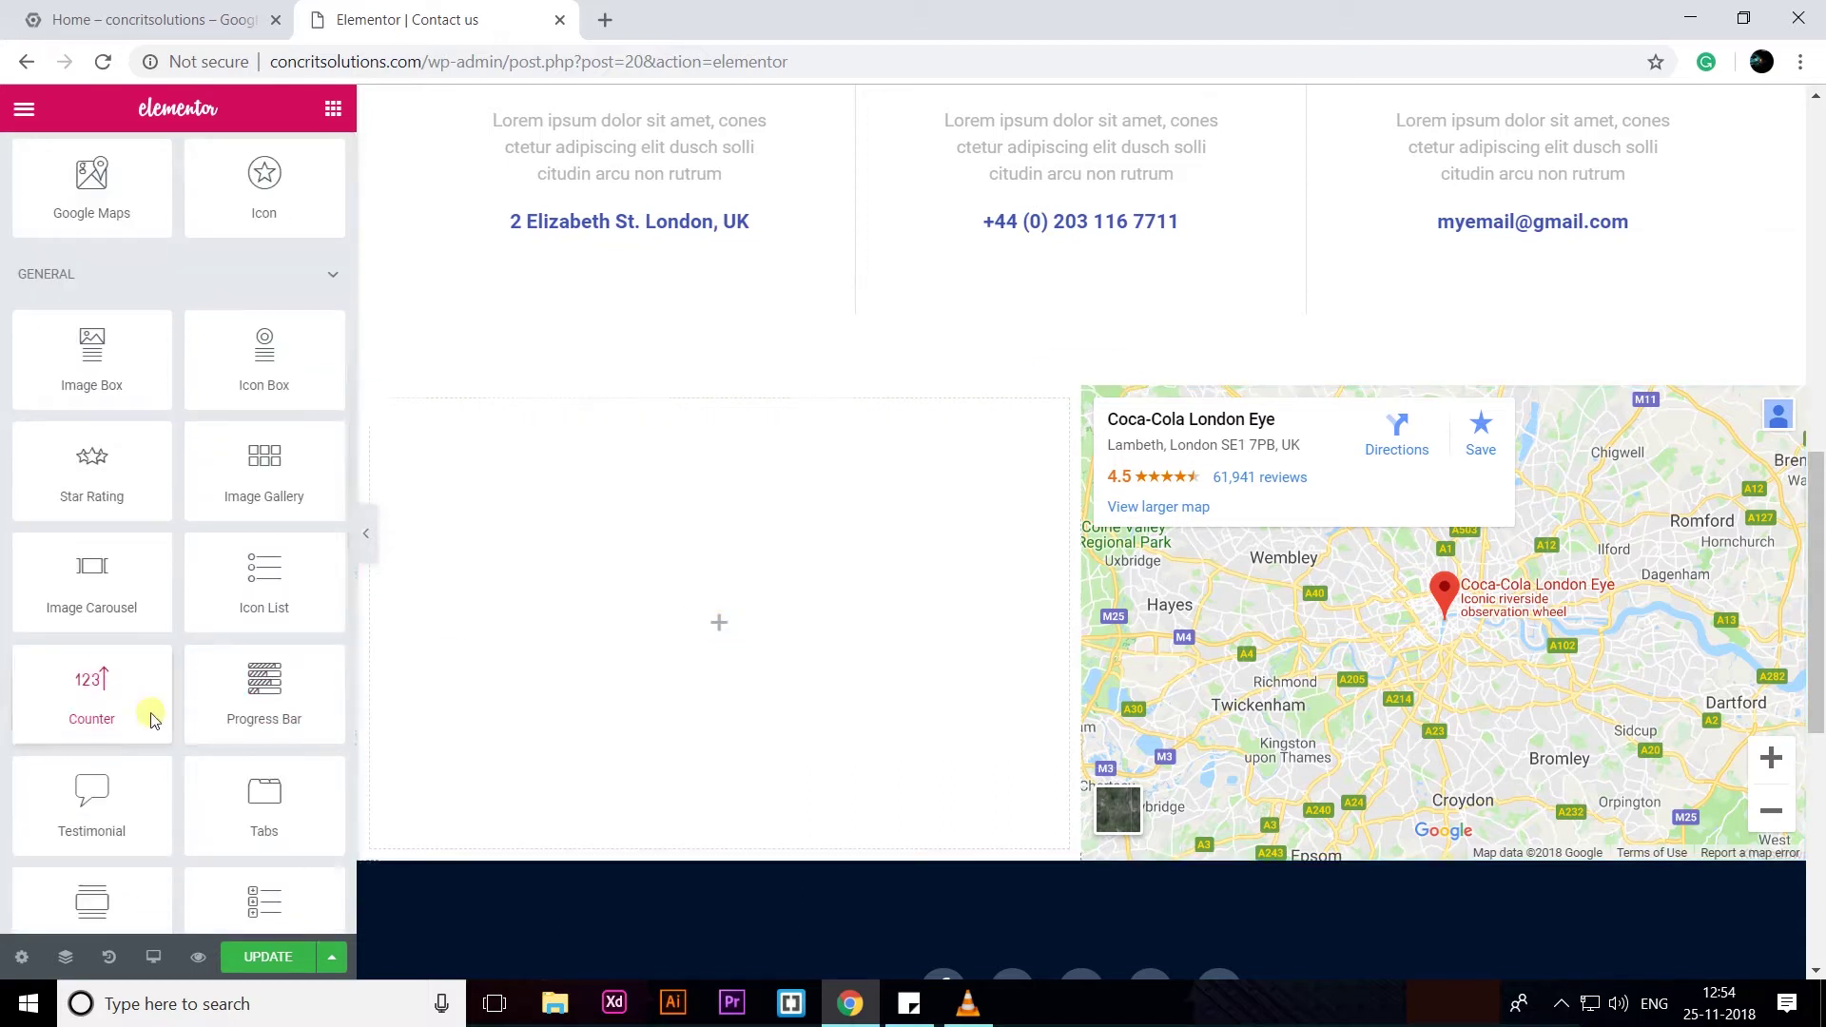
{"action": "scroll", "coordinate": [151, 714], "scroll_direction": "down", "scroll_amount": 3}
{"action": "scroll", "coordinate": [151, 714], "scroll_direction": "down", "scroll_amount": 3}
{"action": "scroll", "coordinate": [152, 718], "scroll_direction": "down", "scroll_amount": 2}
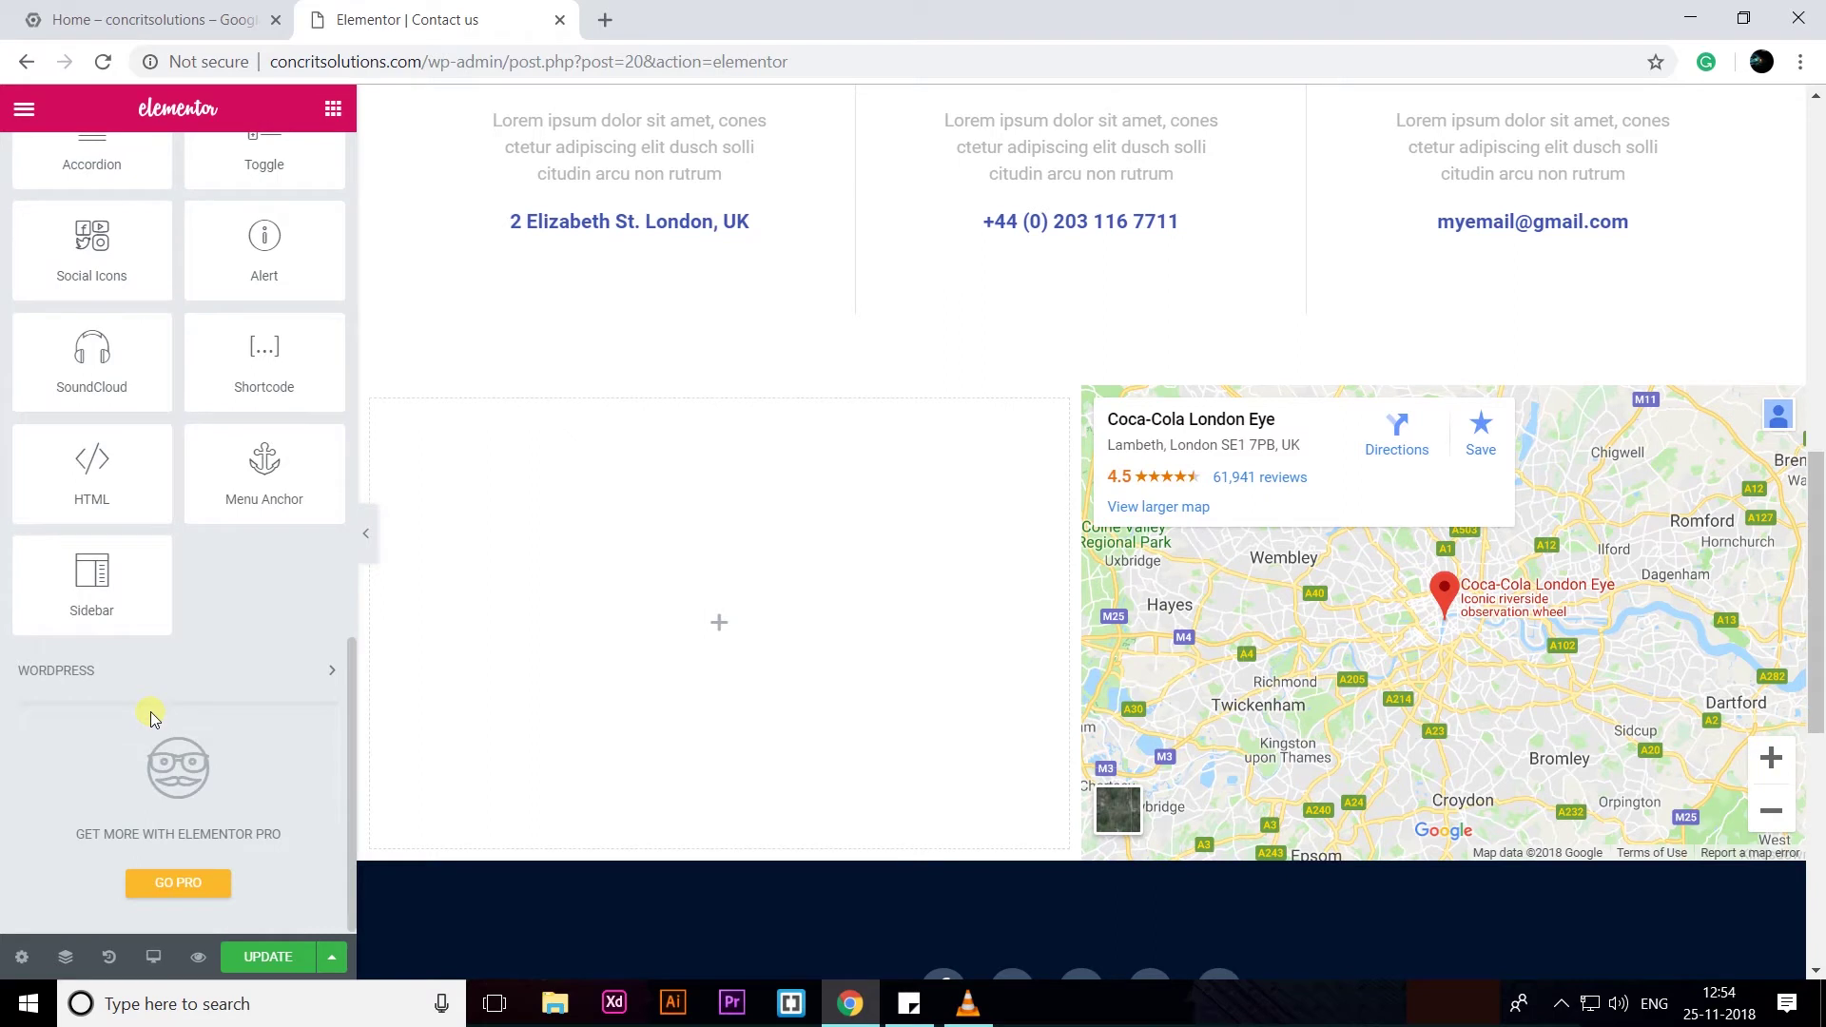
{"action": "scroll", "coordinate": [151, 711], "scroll_direction": "up", "scroll_amount": 5}
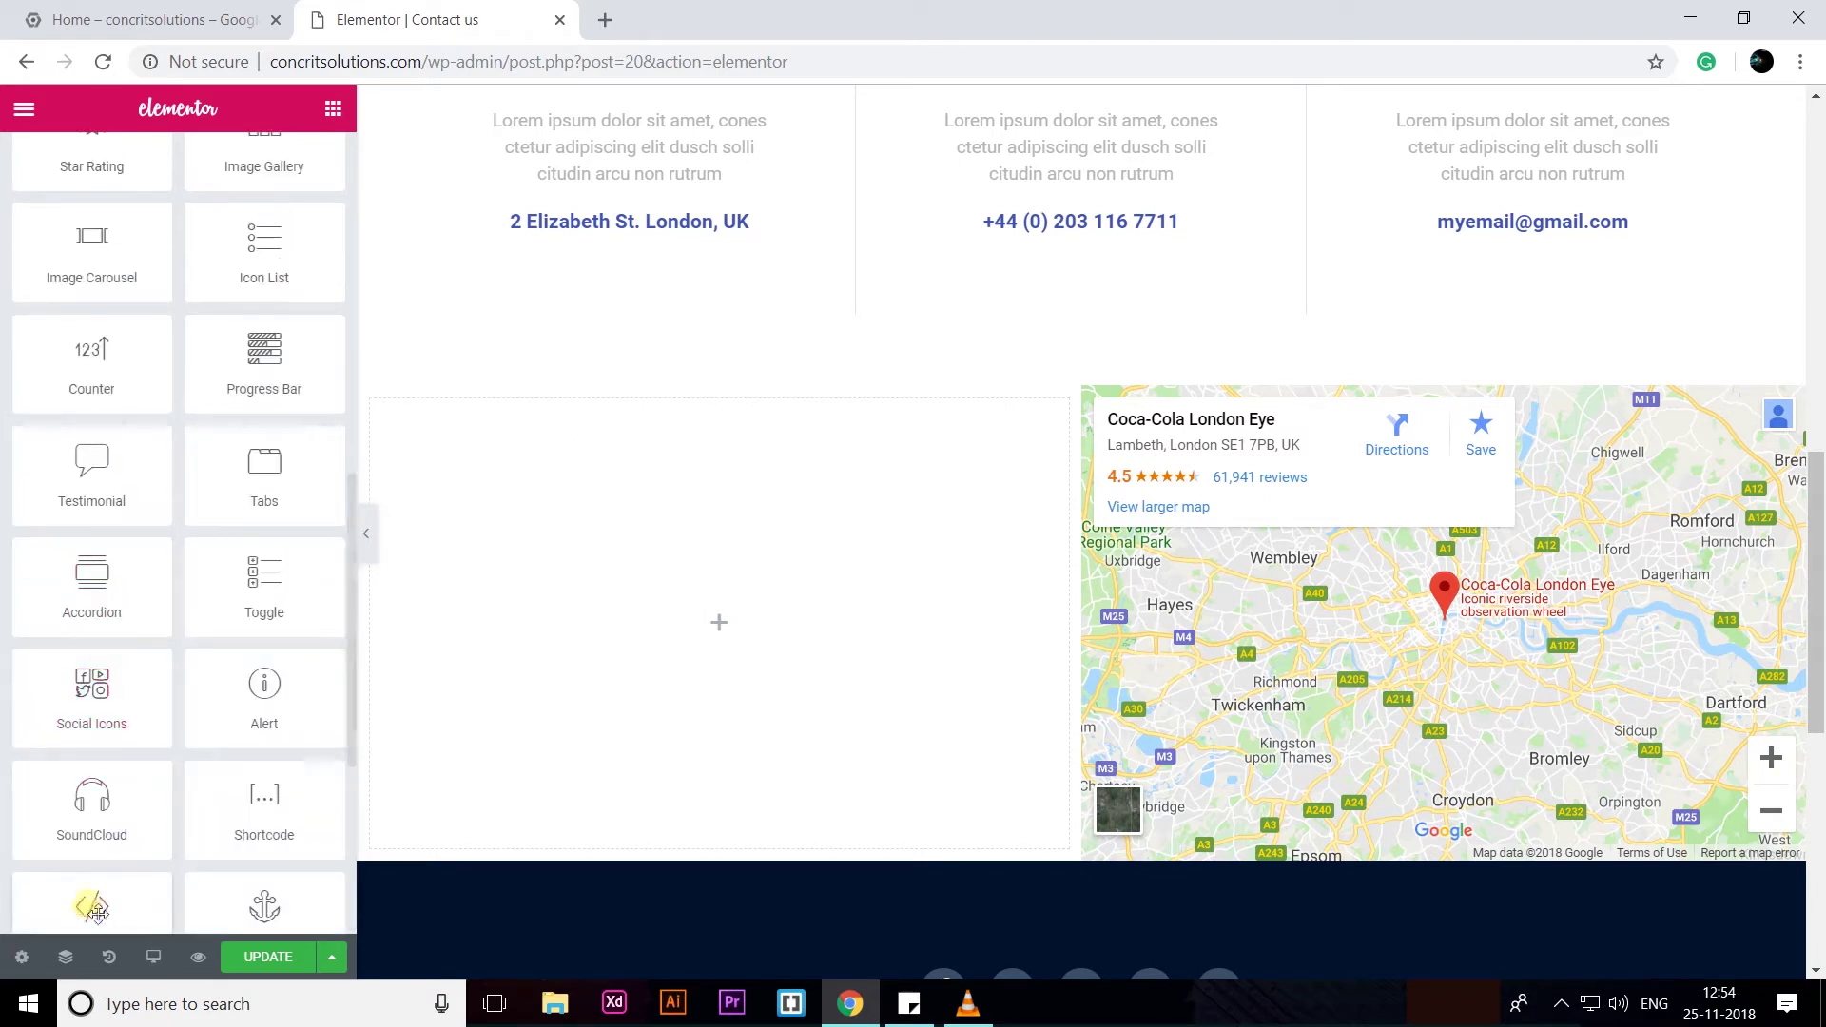
{"action": "scroll", "coordinate": [100, 909], "scroll_direction": "down", "scroll_amount": 3}
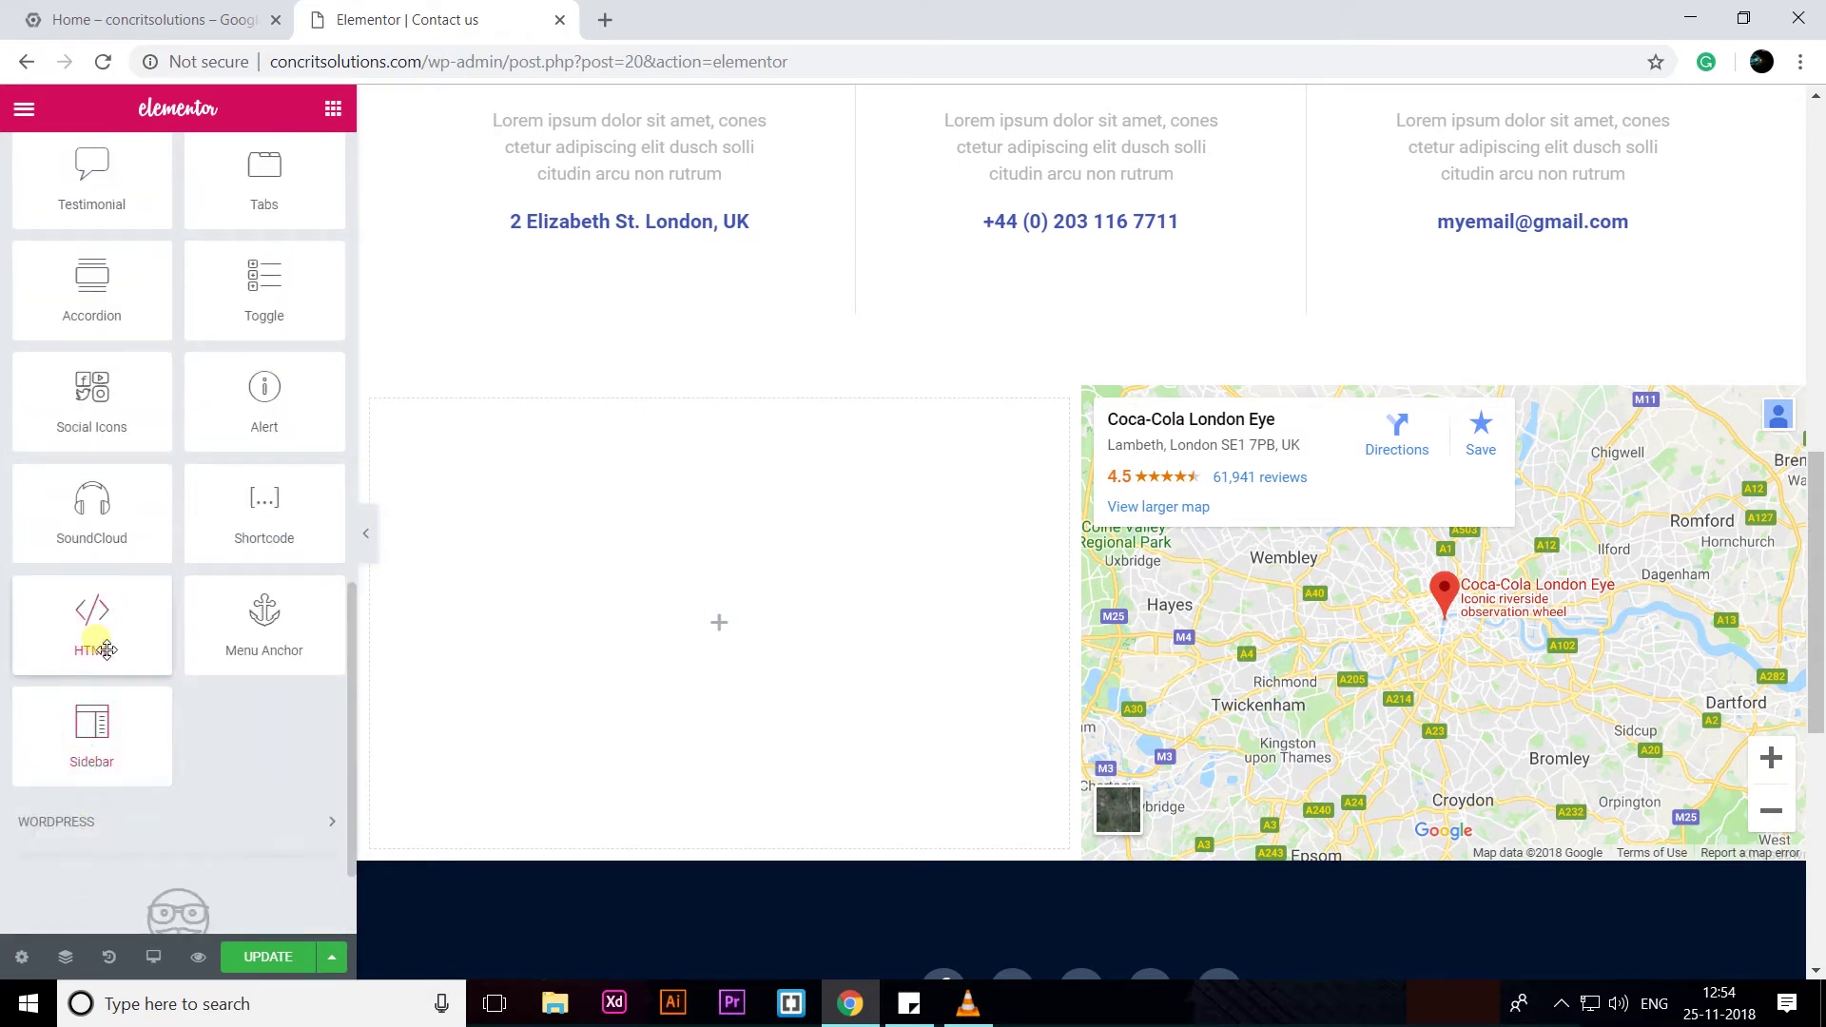
{"action": "mouse_move", "coordinate": [89, 643]}
{"action": "left_mouse_down"}
{"action": "mouse_move", "coordinate": [188, 662]}
{"action": "mouse_move", "coordinate": [715, 615]}
{"action": "left_mouse_up"}
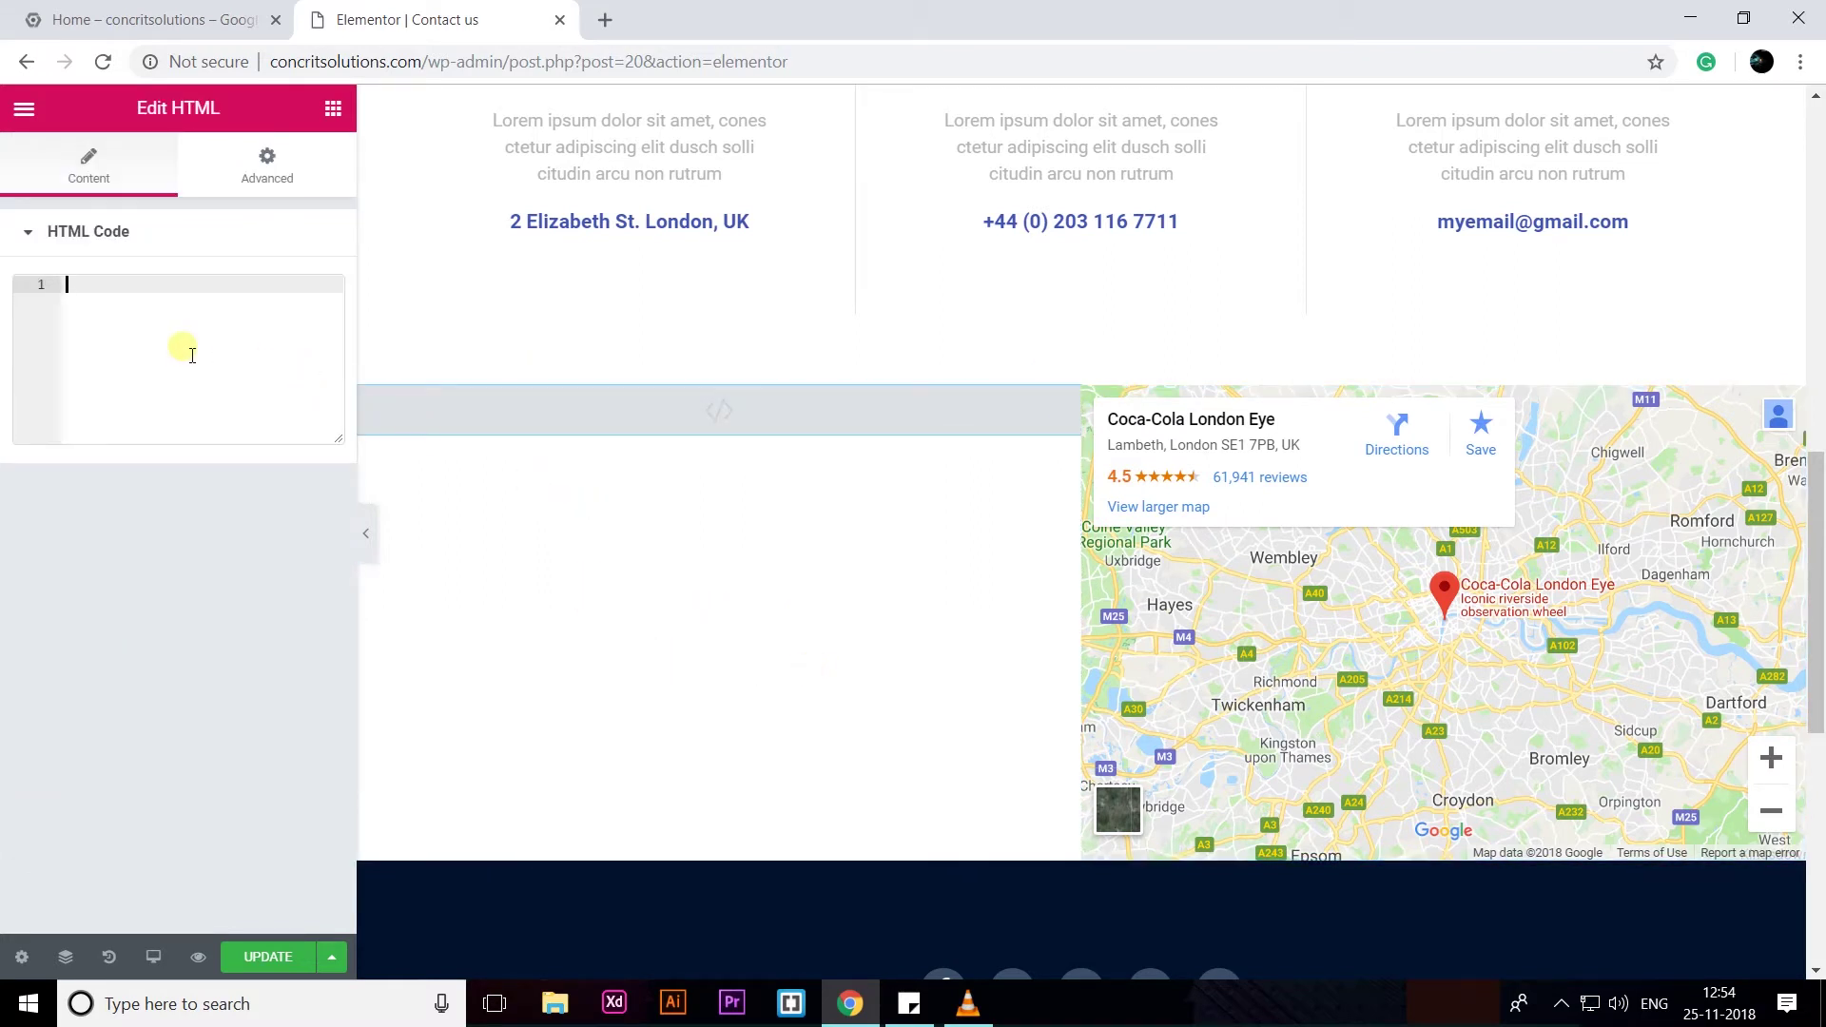
{"action": "type", "text": "[contact-form-7 id=\"85\" title=\"Contact form 1\"]"}
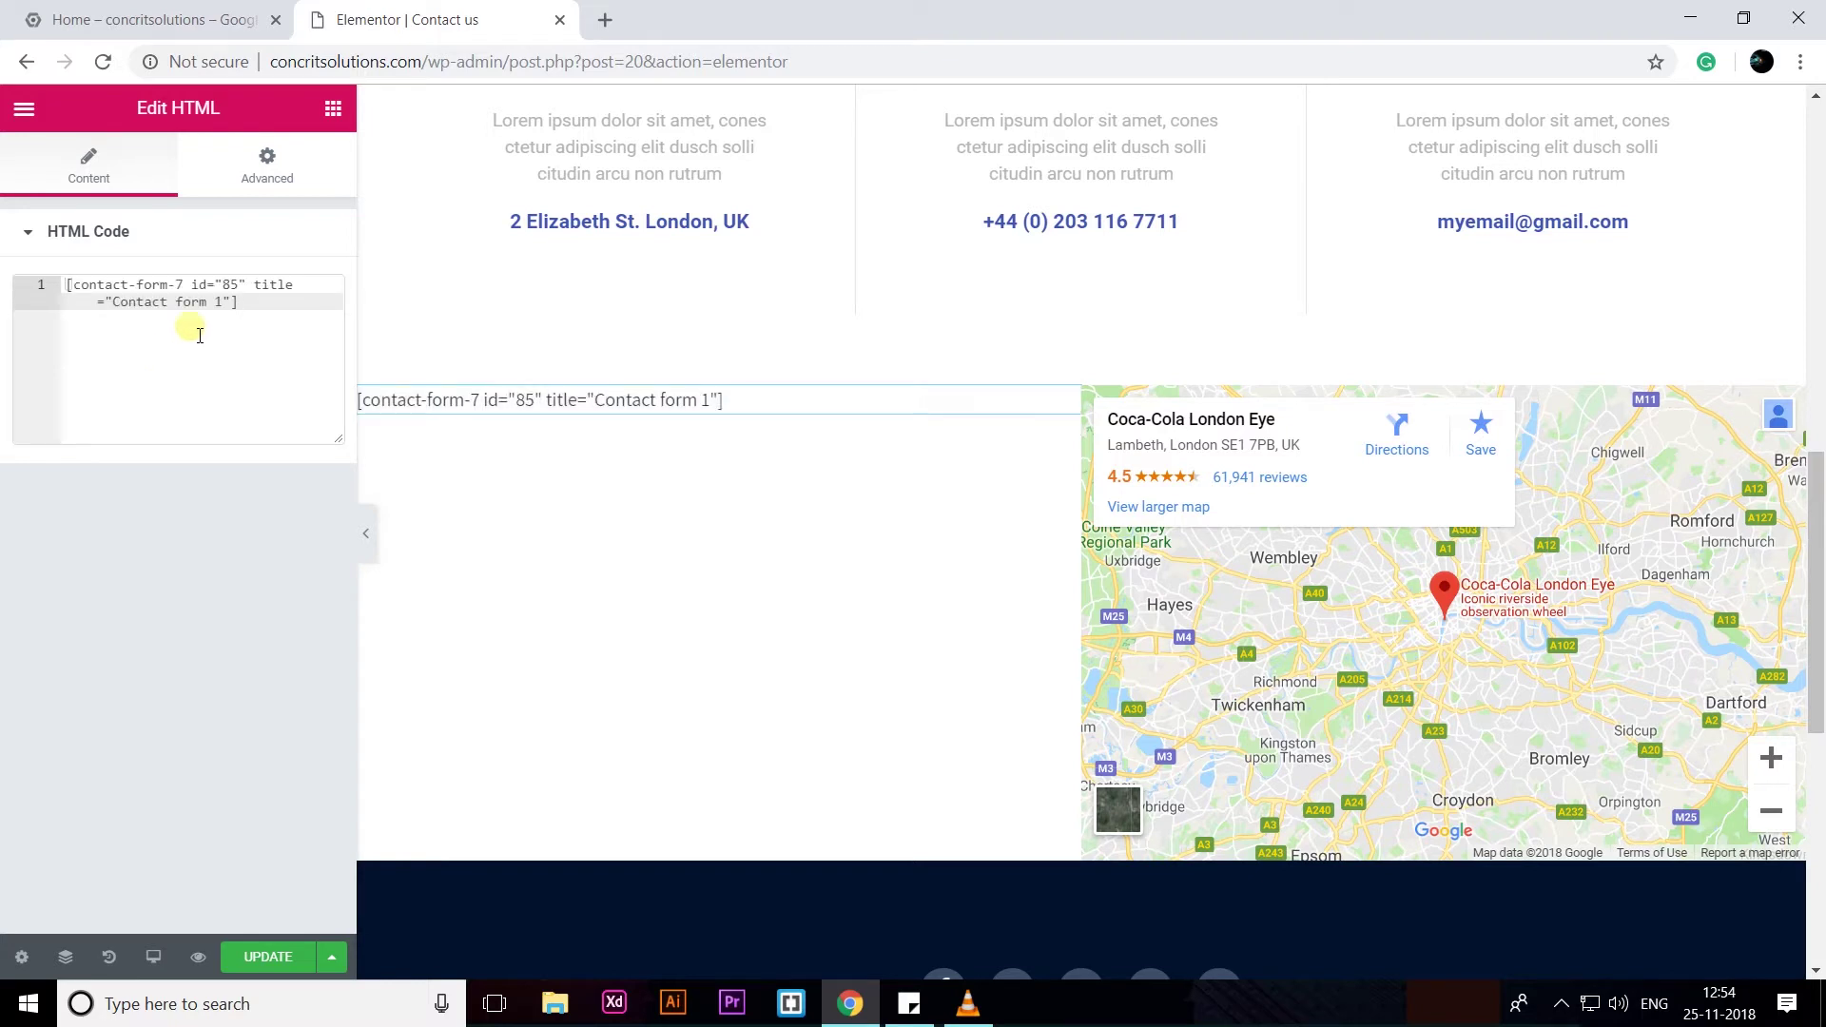
{"action": "mouse_move", "coordinate": [1080, 799]}
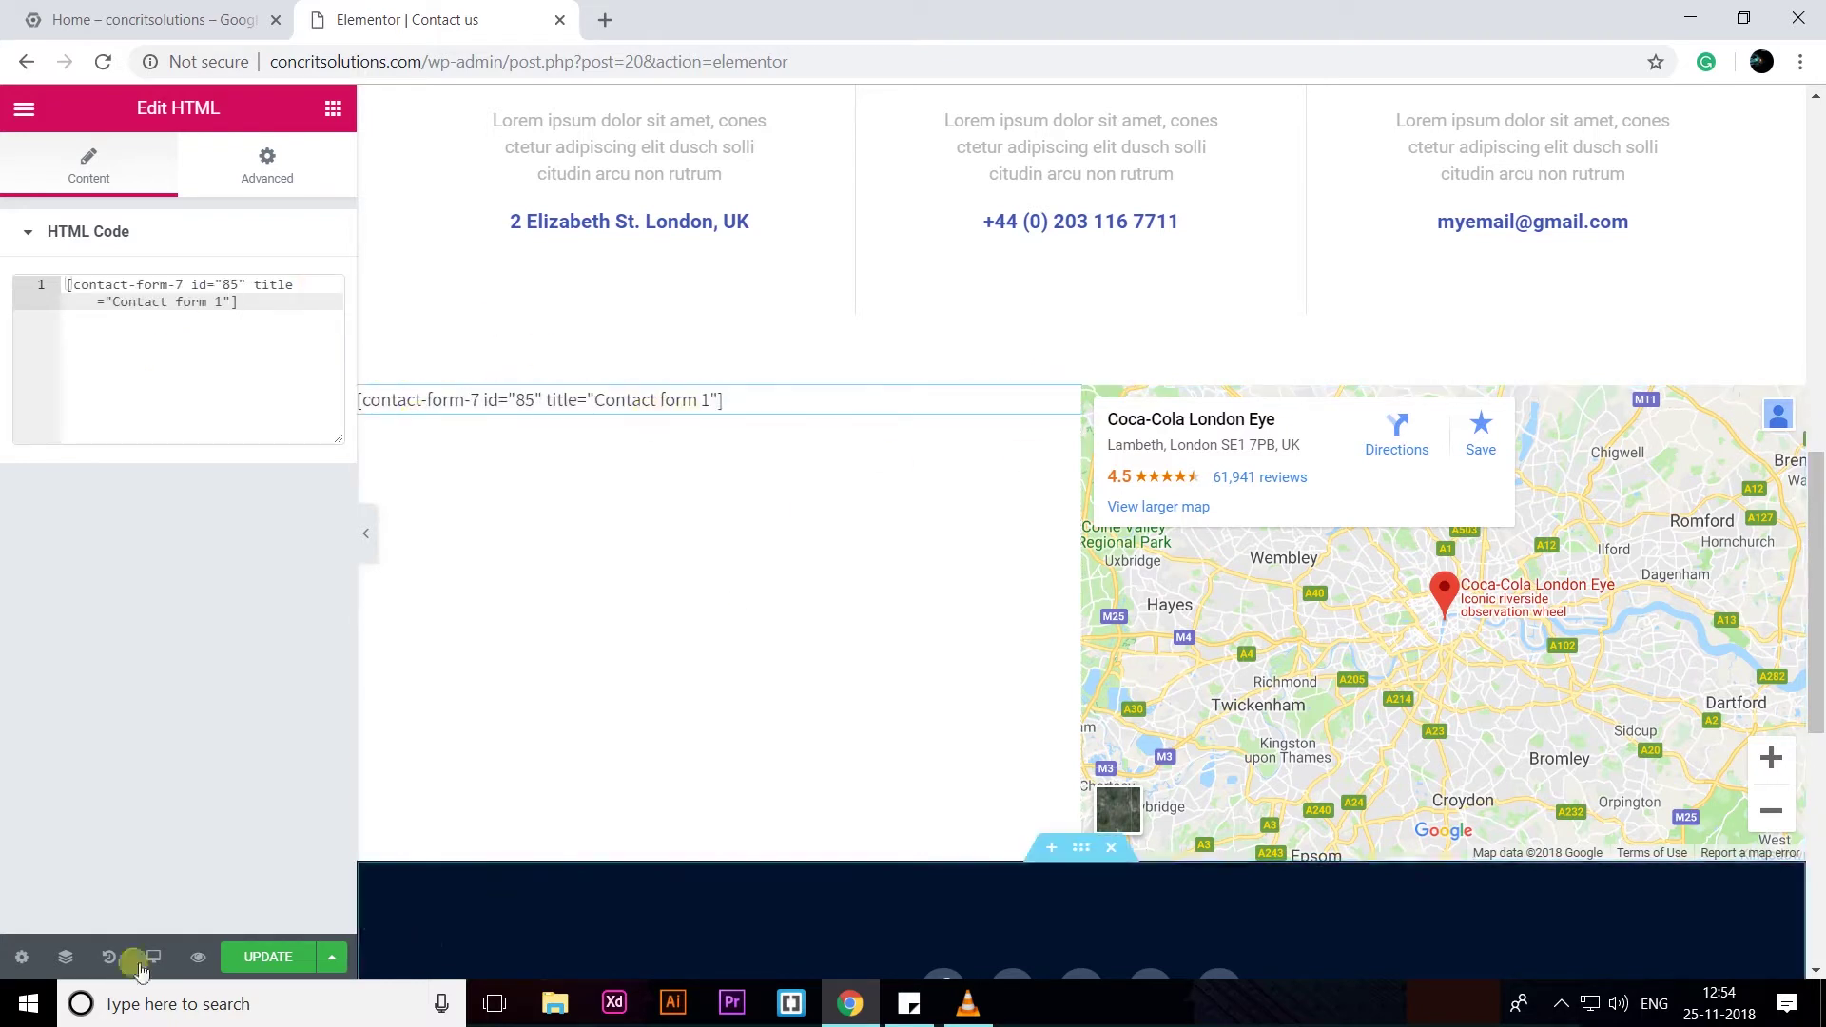
{"action": "left_click", "coordinate": [295, 963]}
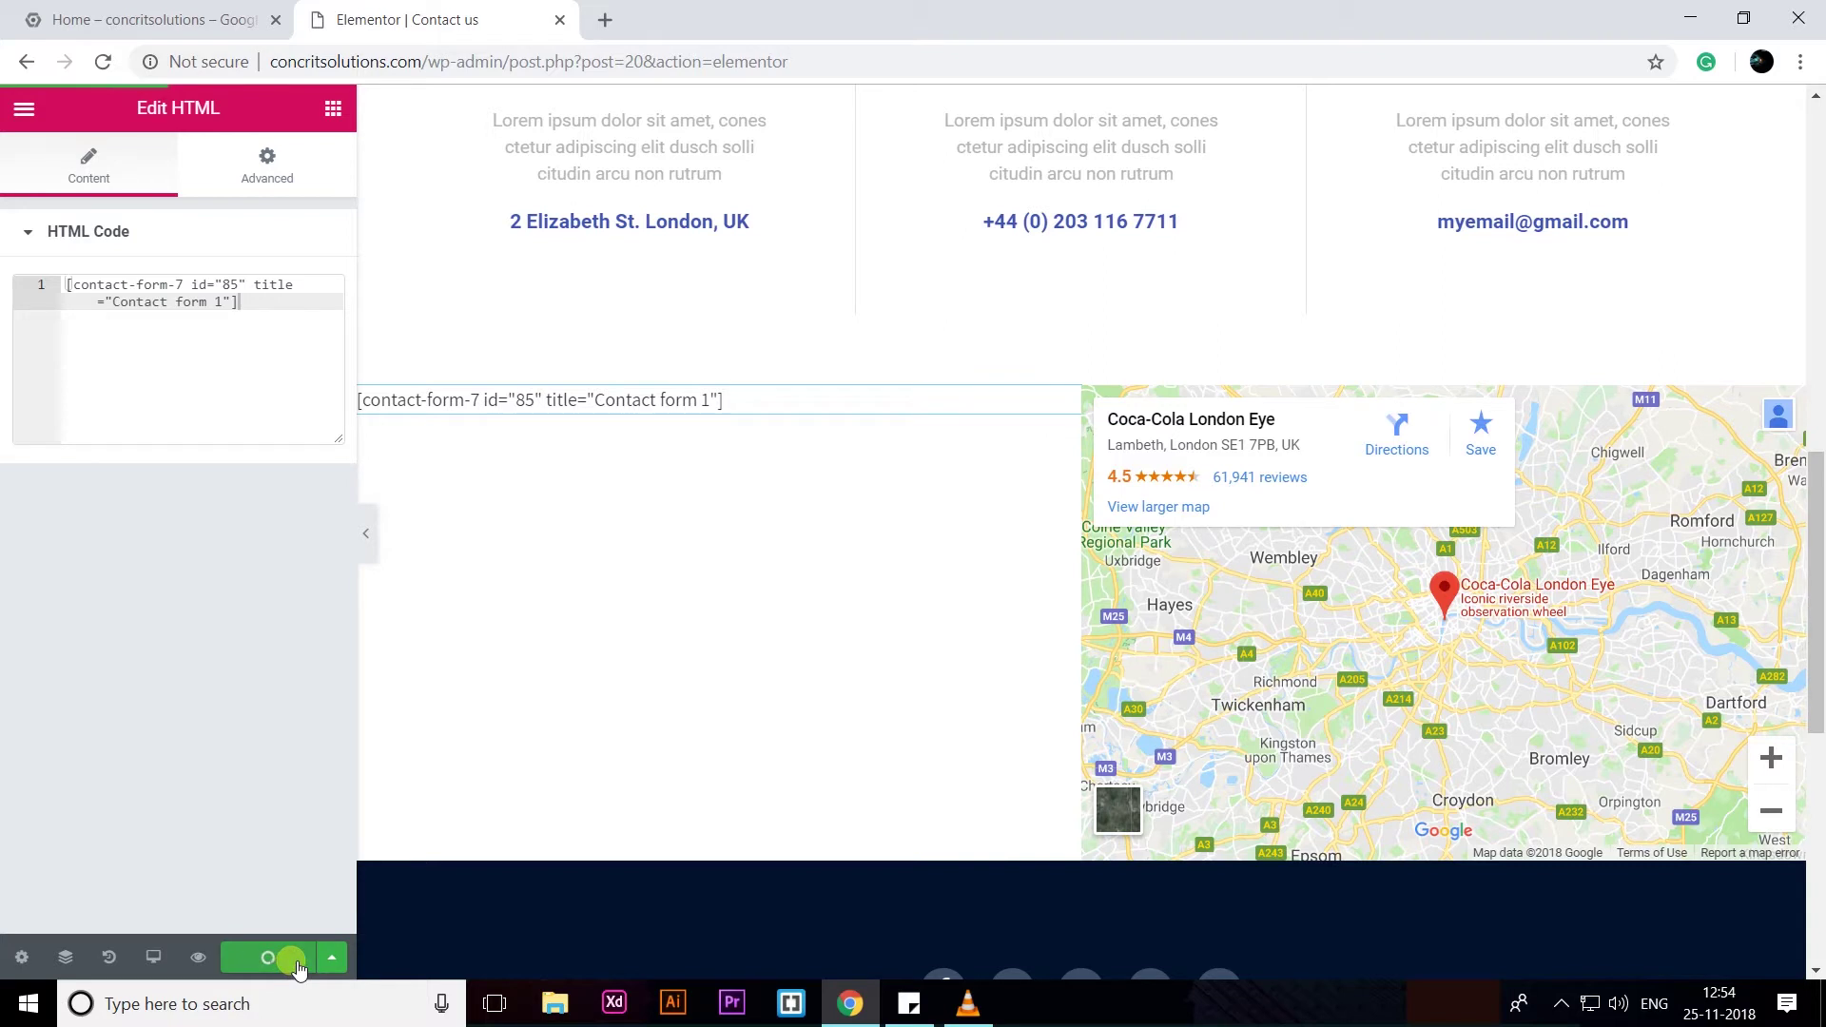
{"action": "scroll", "coordinate": [475, 342], "scroll_direction": "up", "scroll_amount": 1}
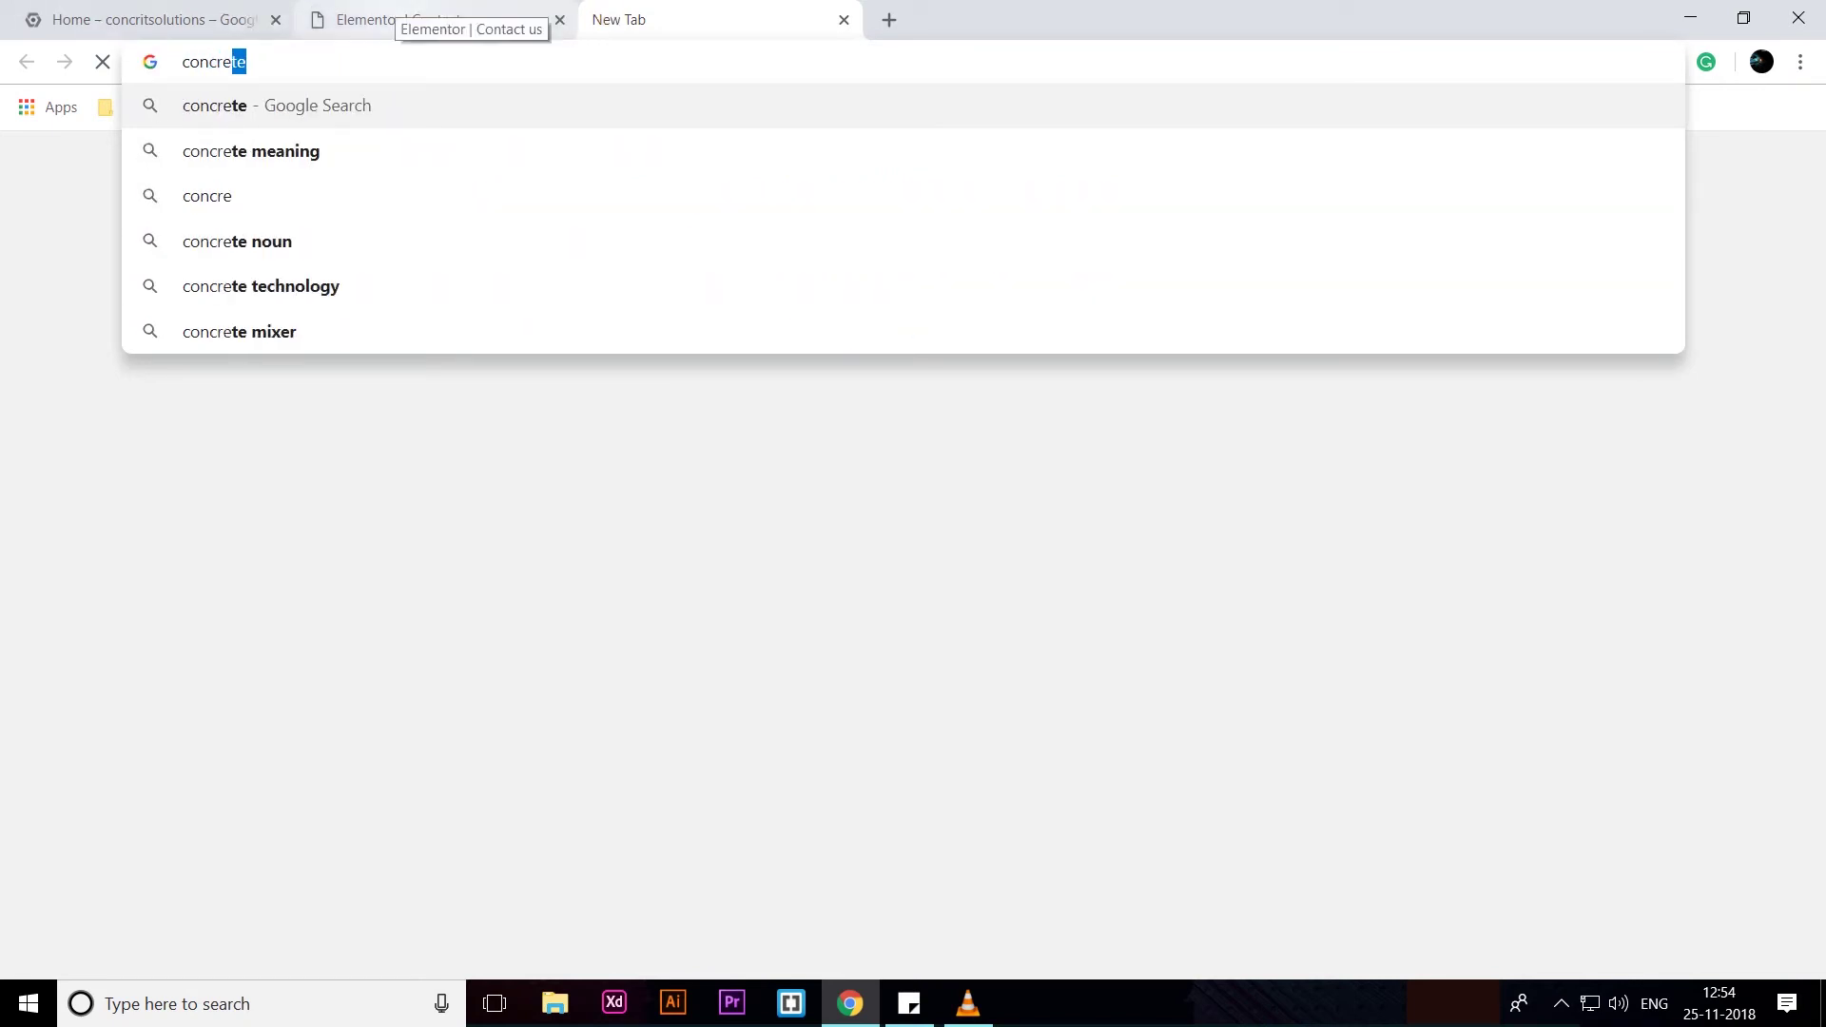
- Load the live site in a new tab and go to Contact us to view the form beside the map
{"action": "key", "text": "BackSpace"}
{"action": "key", "text": "BackSpace"}
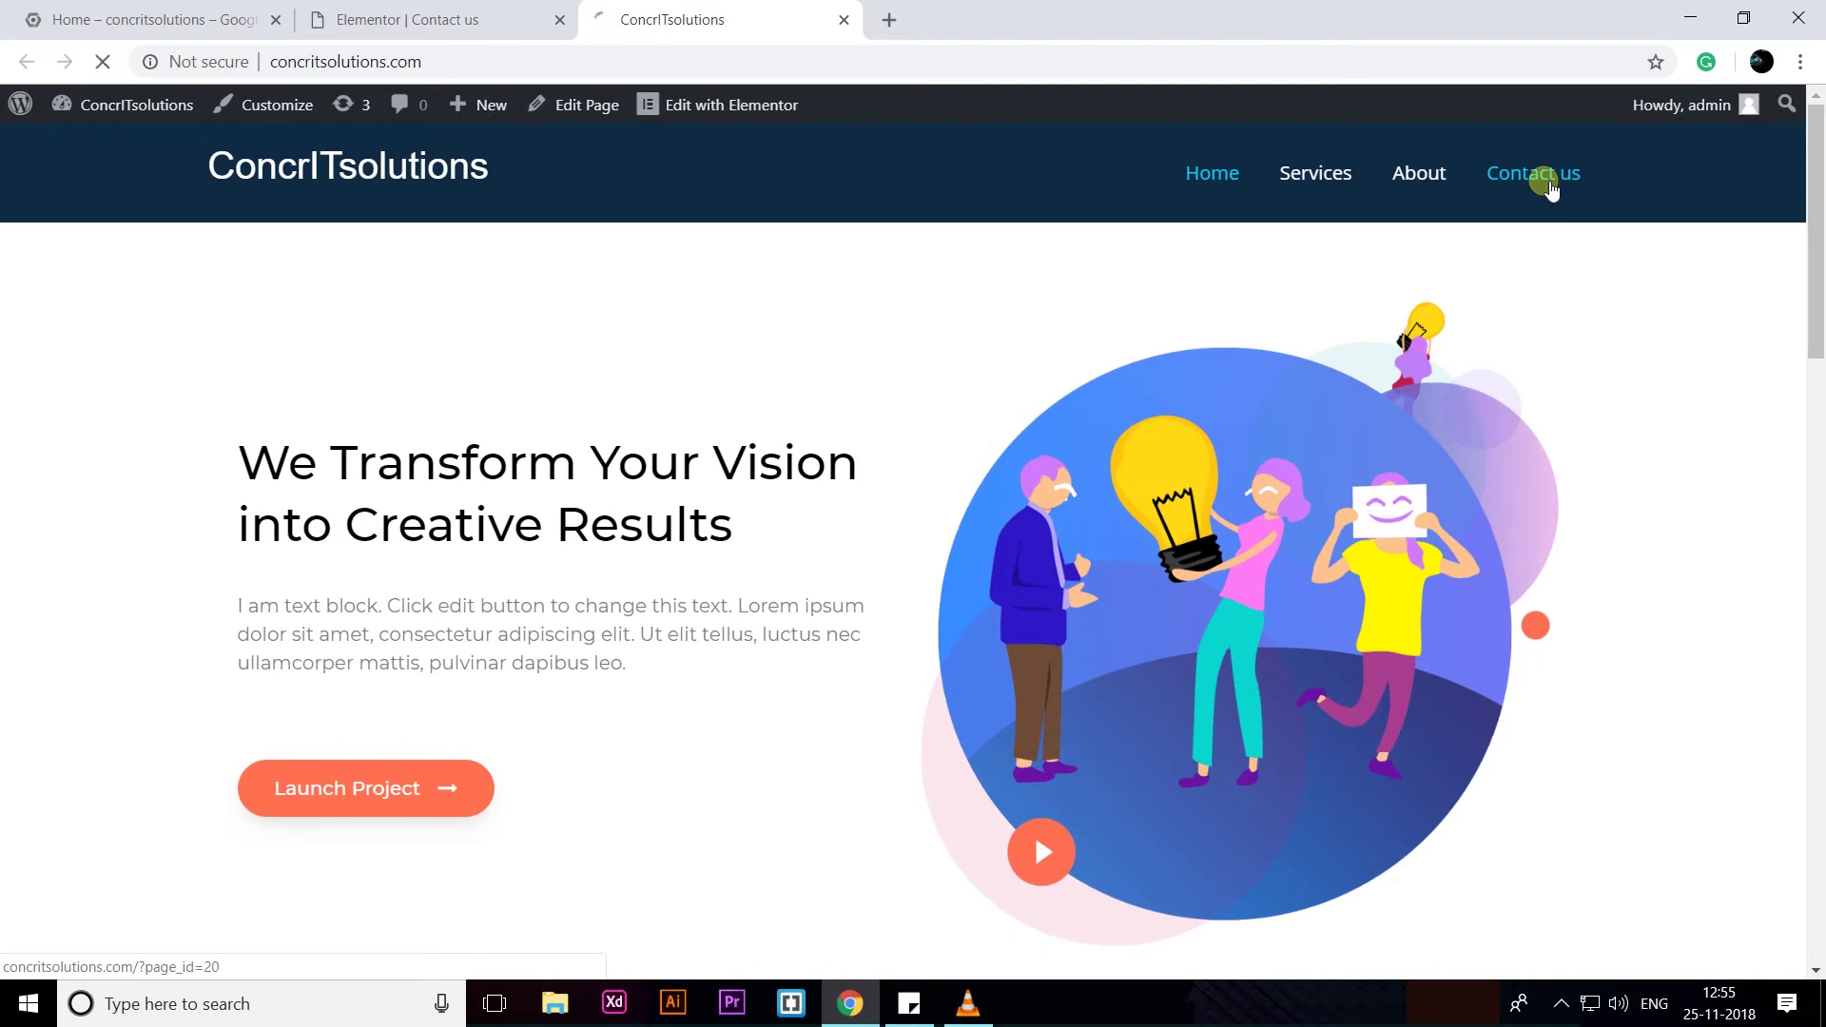
{"action": "left_click", "coordinate": [1548, 185]}
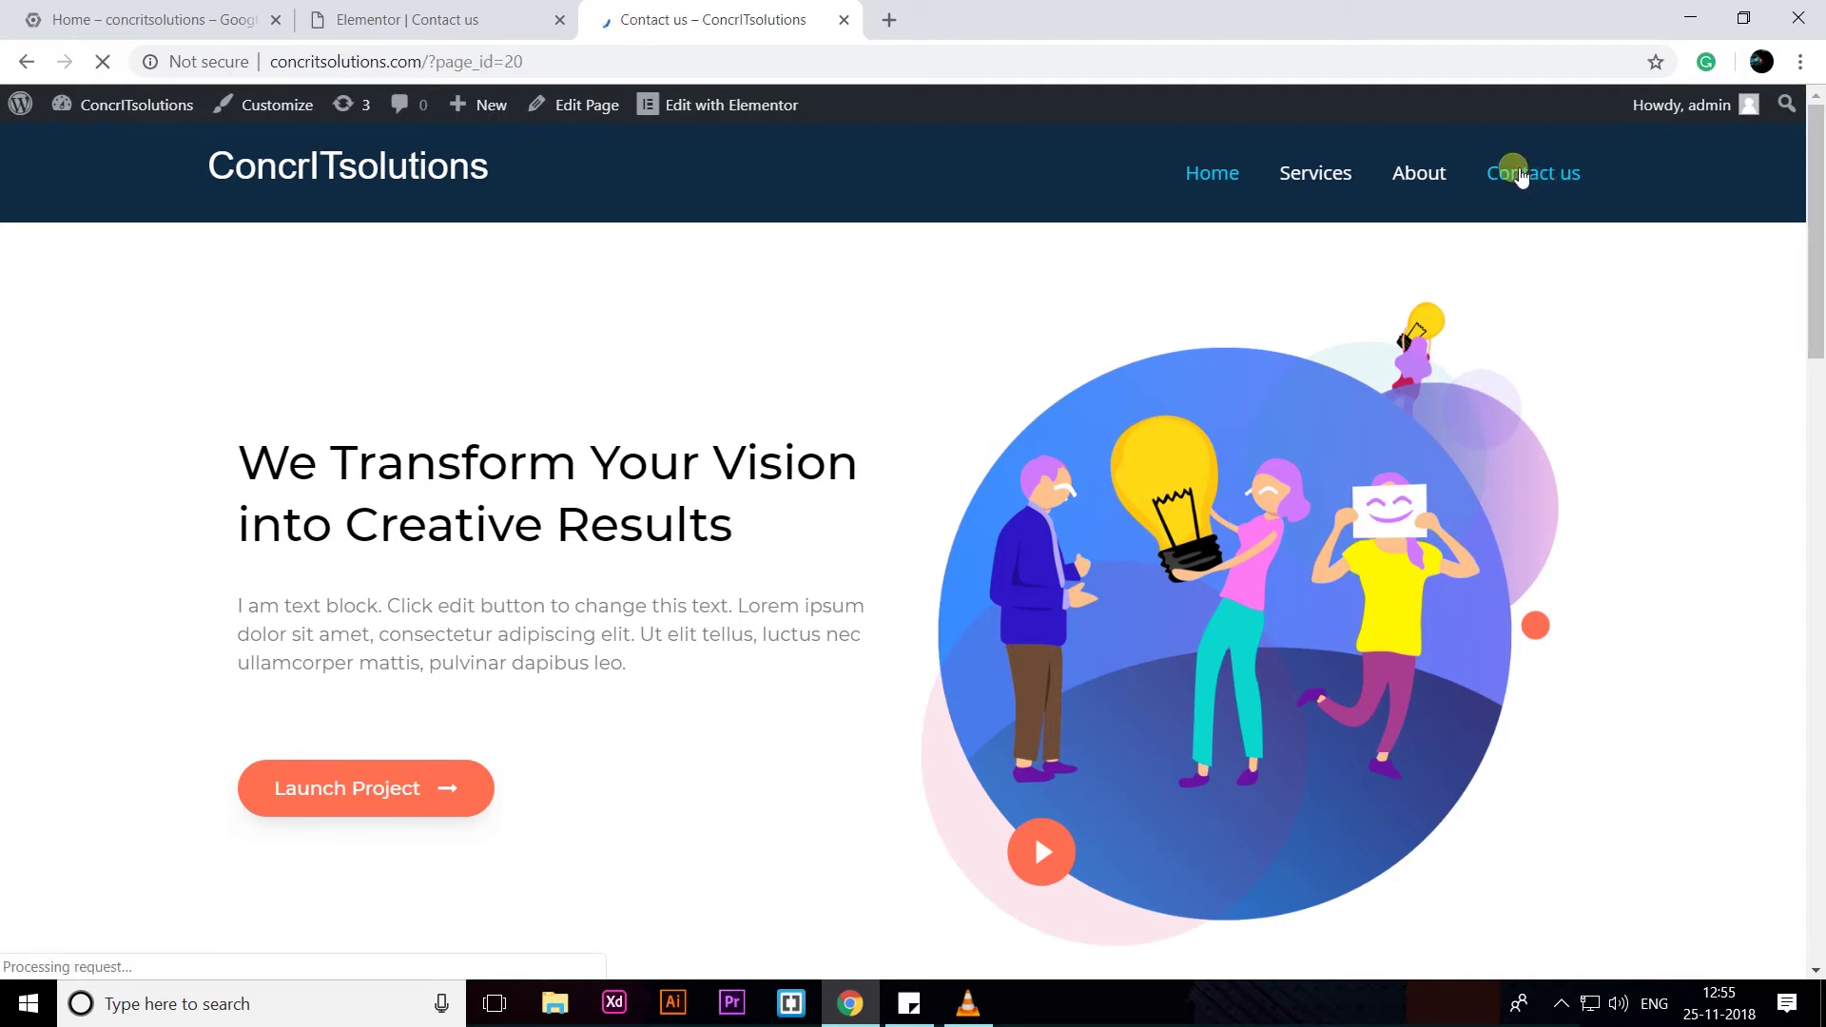
{"action": "scroll", "coordinate": [449, 559], "scroll_direction": "down", "scroll_amount": 10}
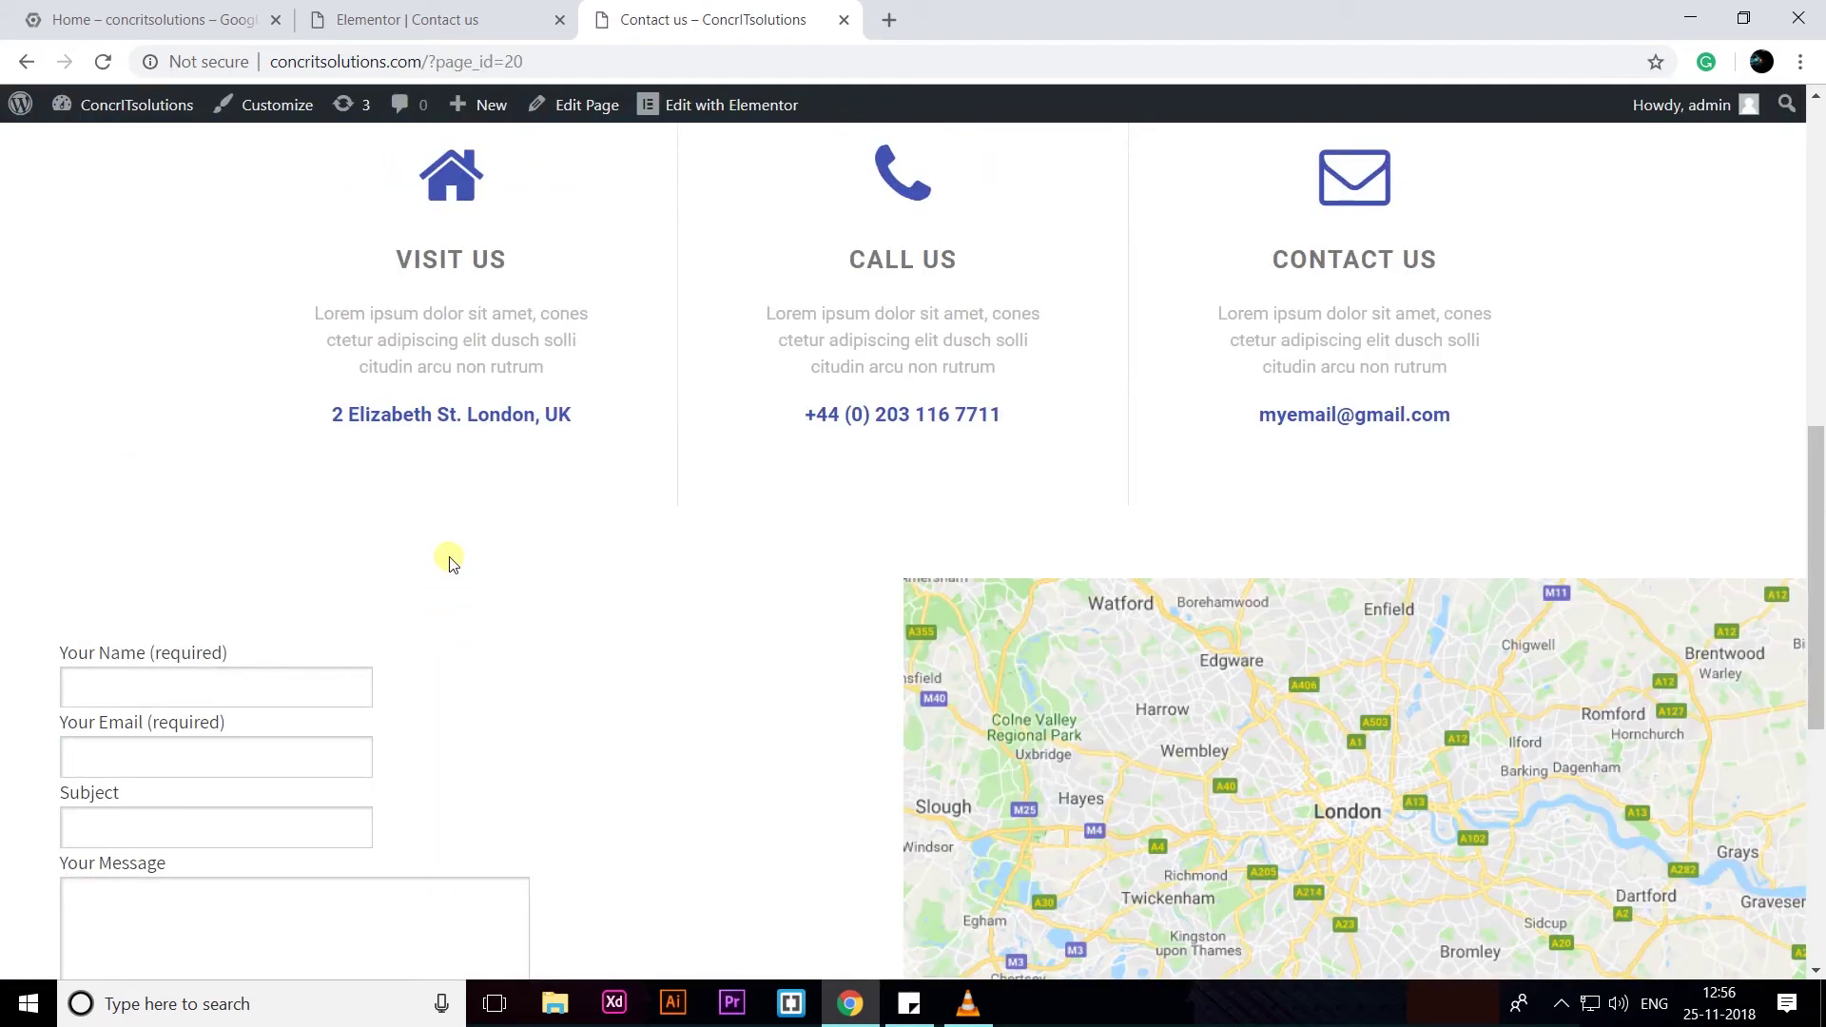
{"action": "scroll", "coordinate": [460, 542], "scroll_direction": "down", "scroll_amount": 3}
{"action": "scroll", "coordinate": [420, 522], "scroll_direction": "up", "scroll_amount": 1}
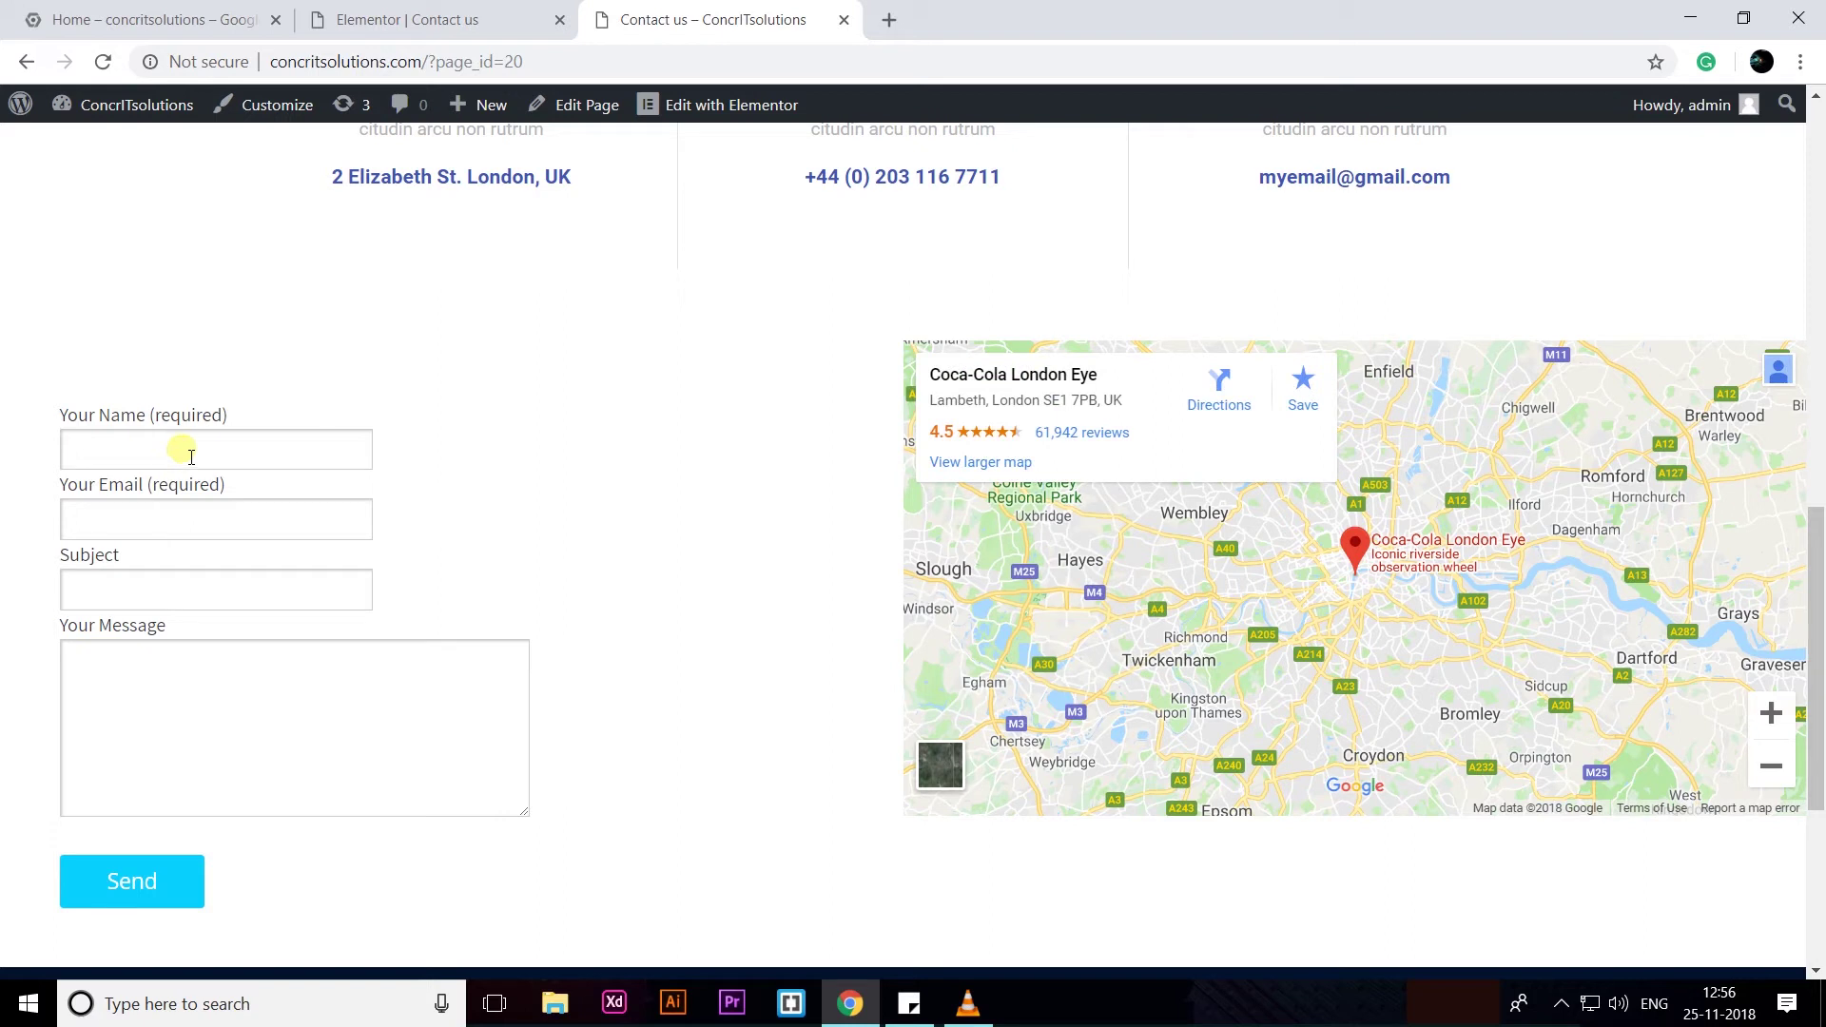
{"action": "scroll", "coordinate": [283, 661], "scroll_direction": "down", "scroll_amount": 2}
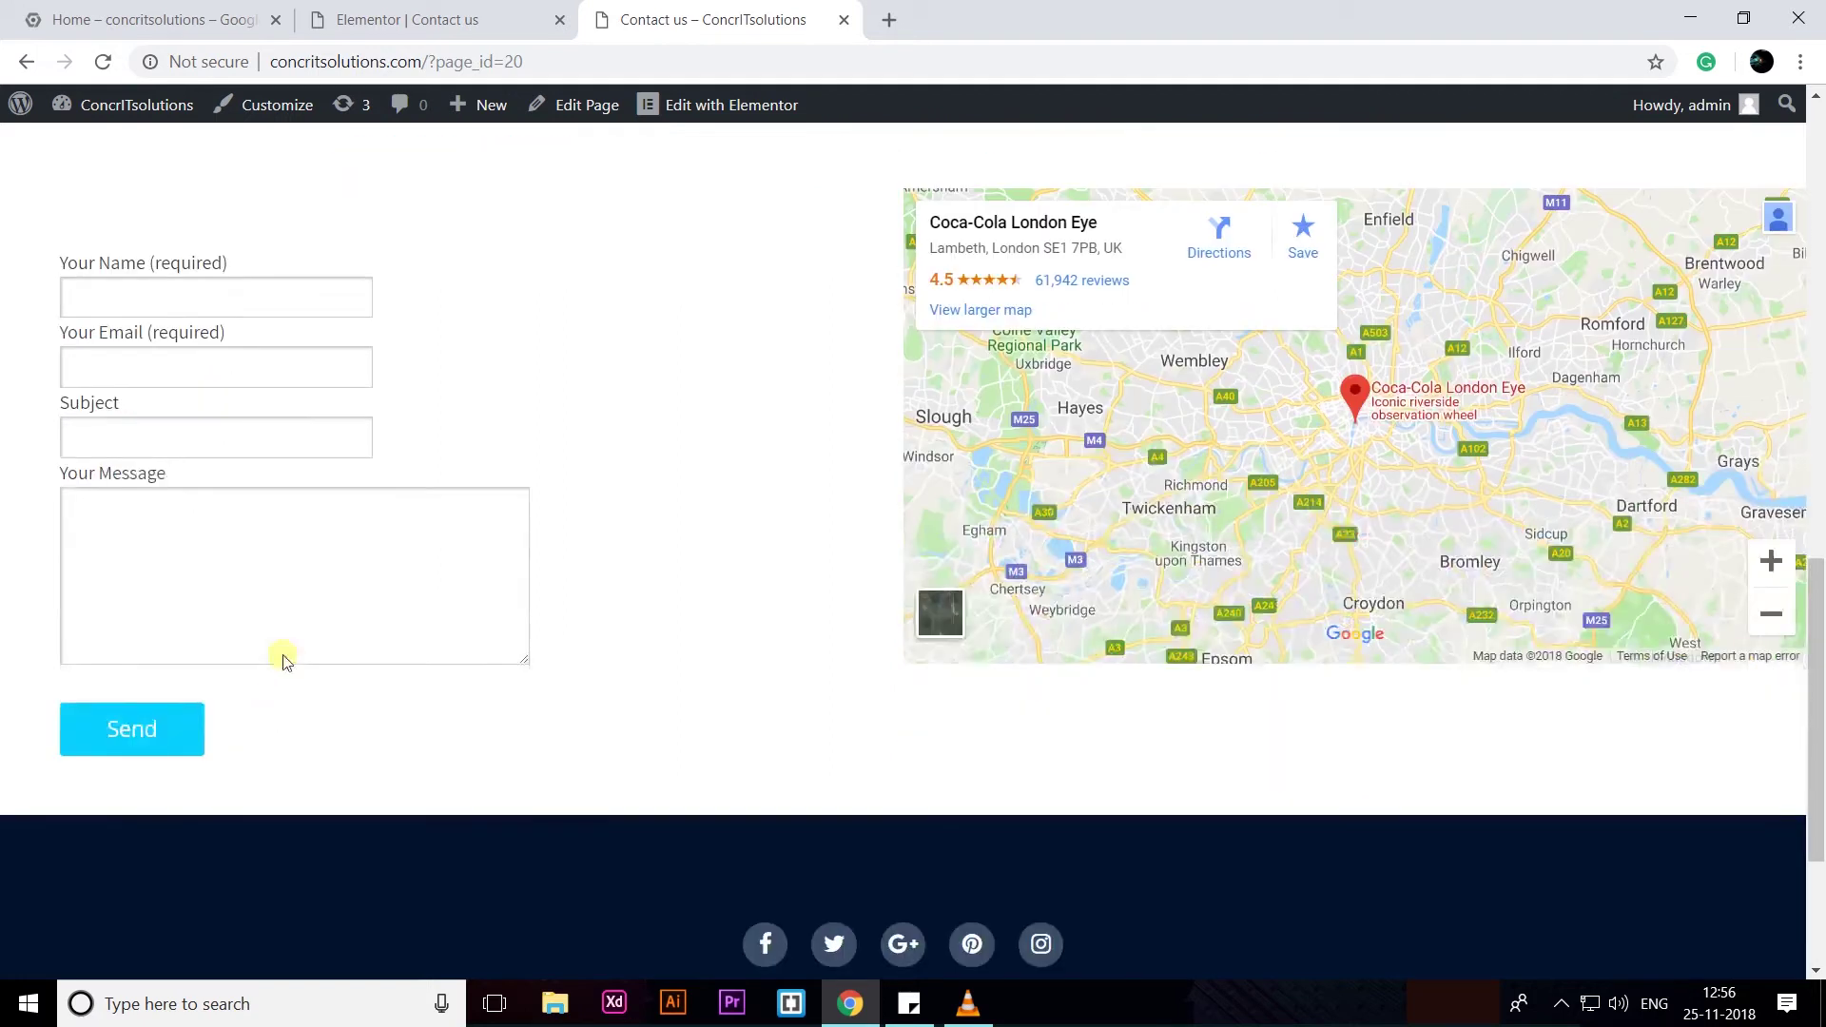
{"action": "scroll", "coordinate": [314, 618], "scroll_direction": "down", "scroll_amount": 1}
{"action": "scroll", "coordinate": [333, 577], "scroll_direction": "up", "scroll_amount": 1}
- Send a test message with subject 'just want to say hi' and message 'hi'
{"action": "left_click", "coordinate": [143, 473]}
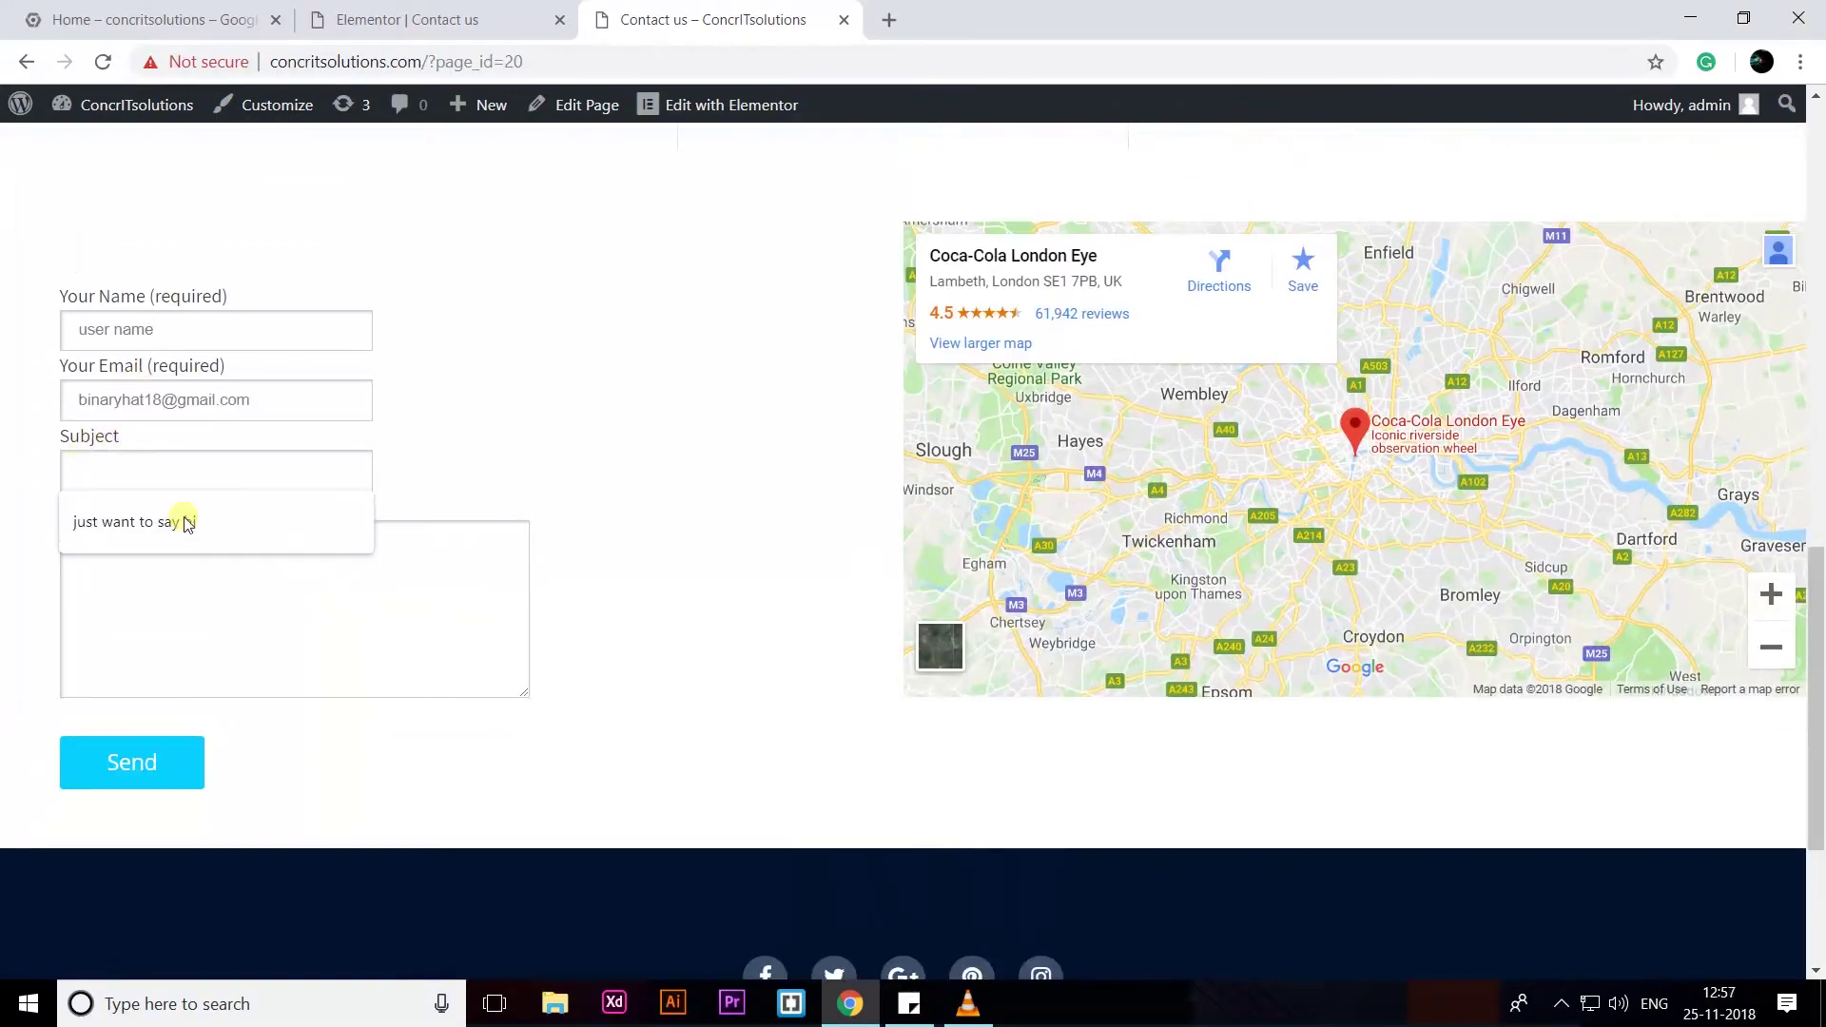
{"action": "left_click", "coordinate": [187, 524]}
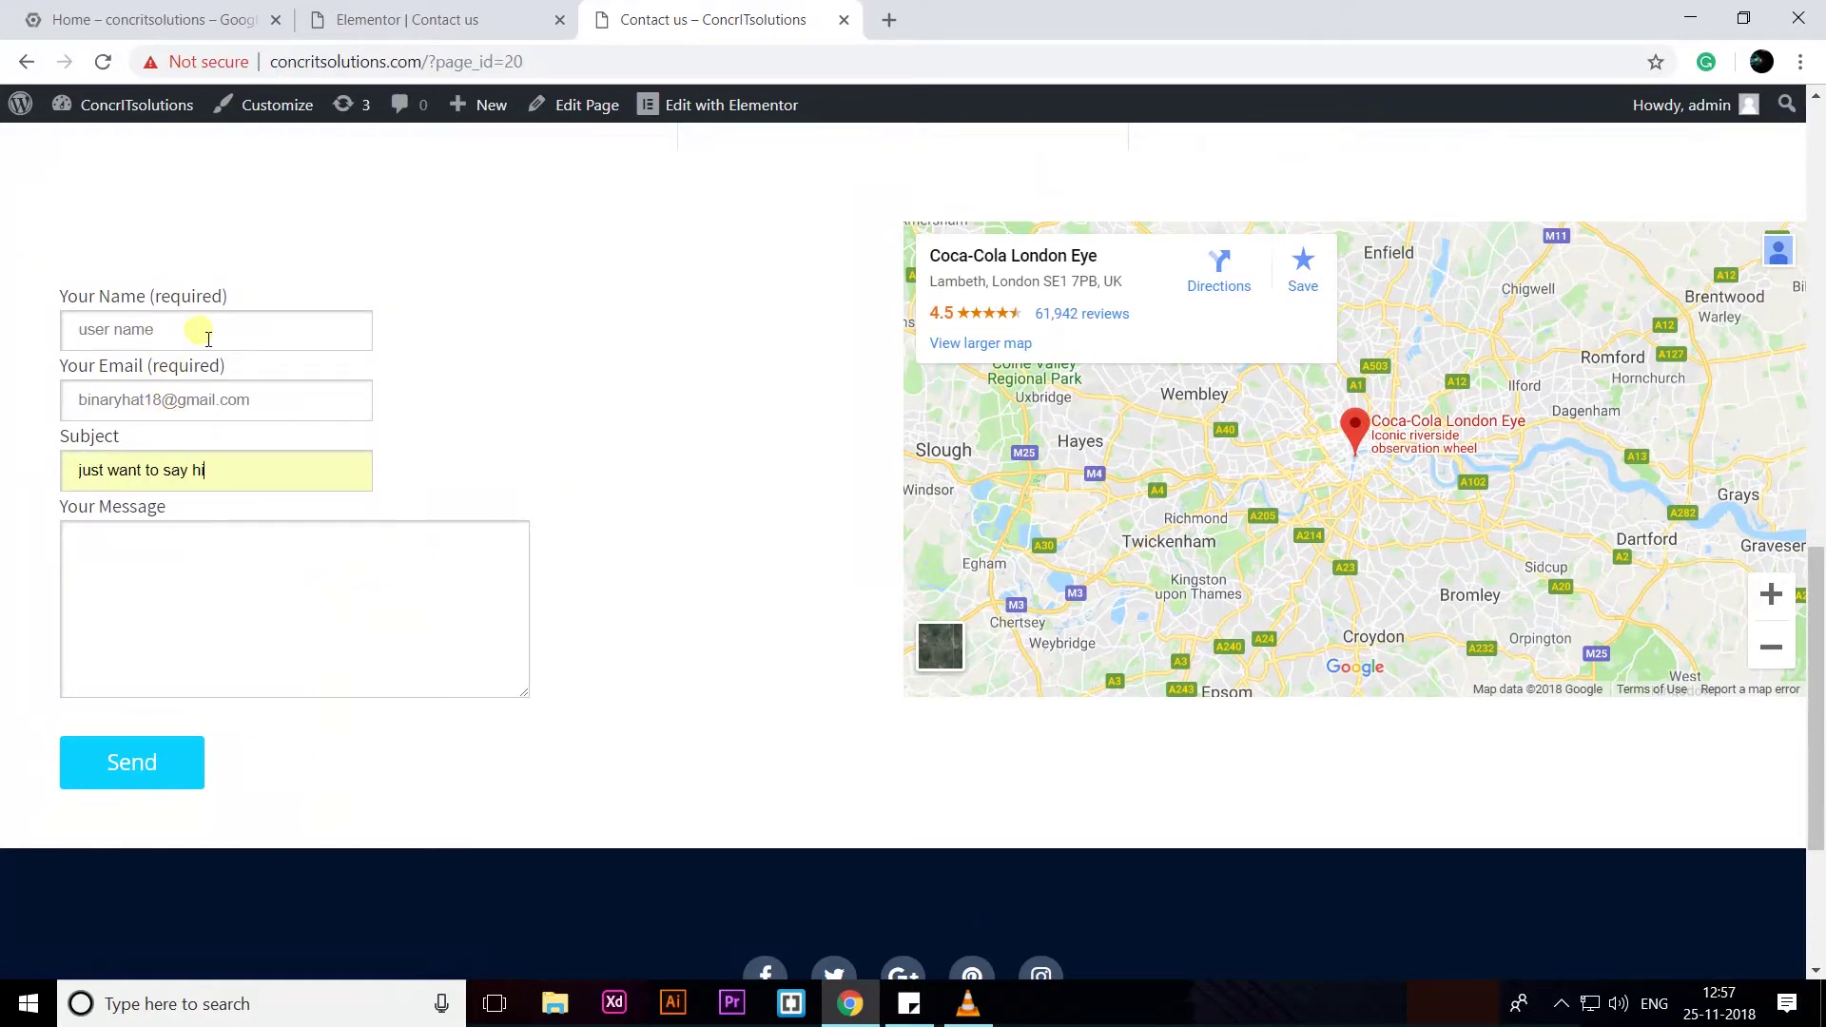
{"action": "left_click_drag", "start_coordinate": [199, 329], "coordinate": [14, 326]}
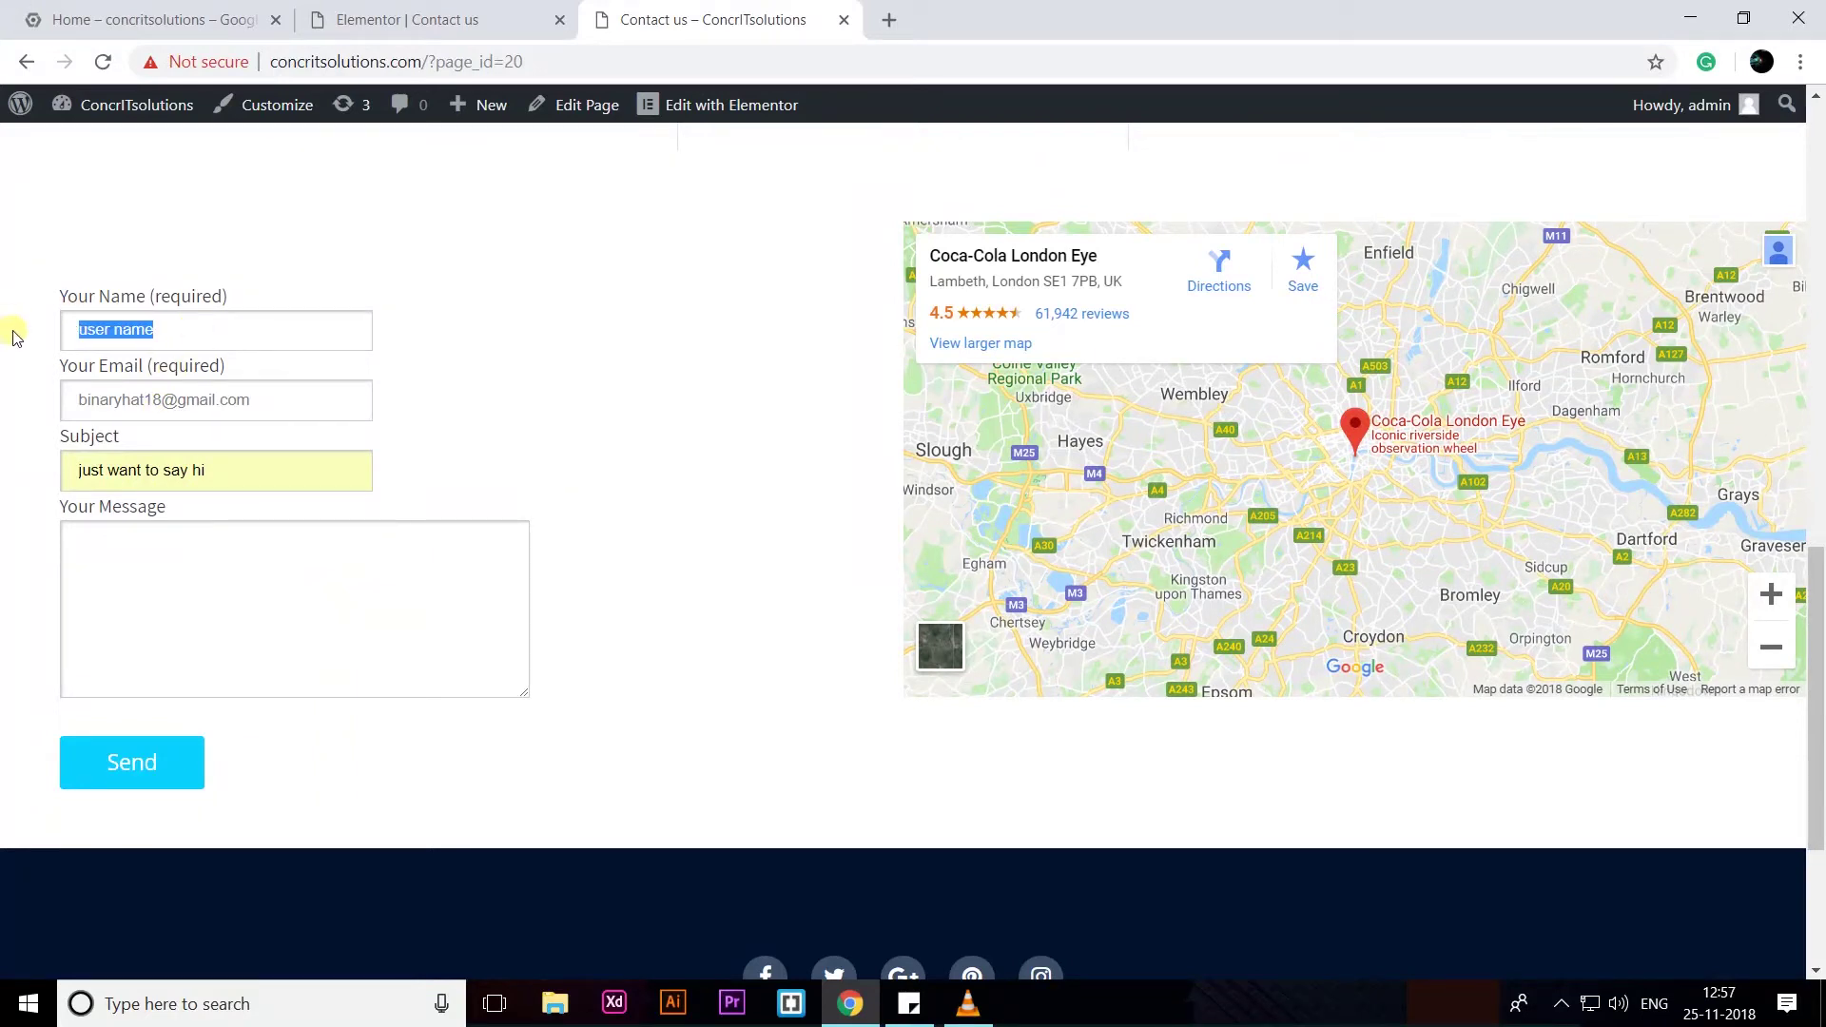
{"action": "left_click", "coordinate": [243, 604]}
{"action": "type", "text": "hi"}
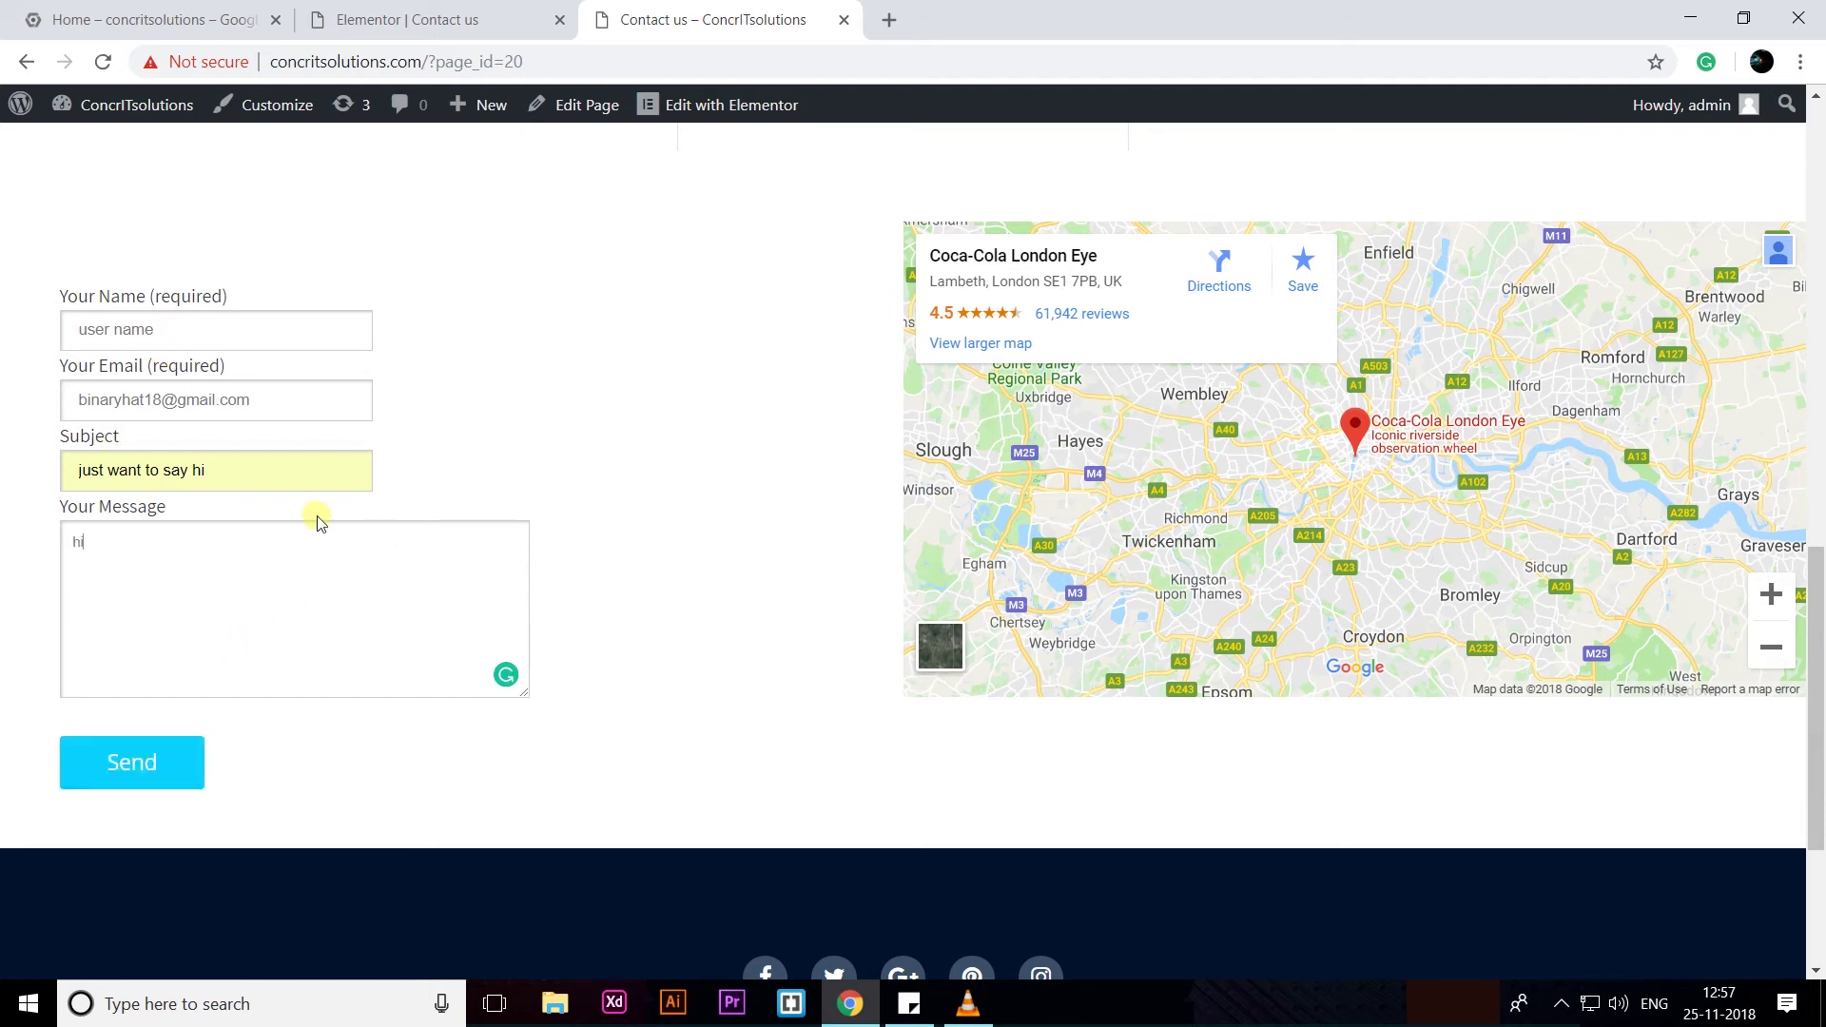
{"action": "left_click", "coordinate": [149, 775]}
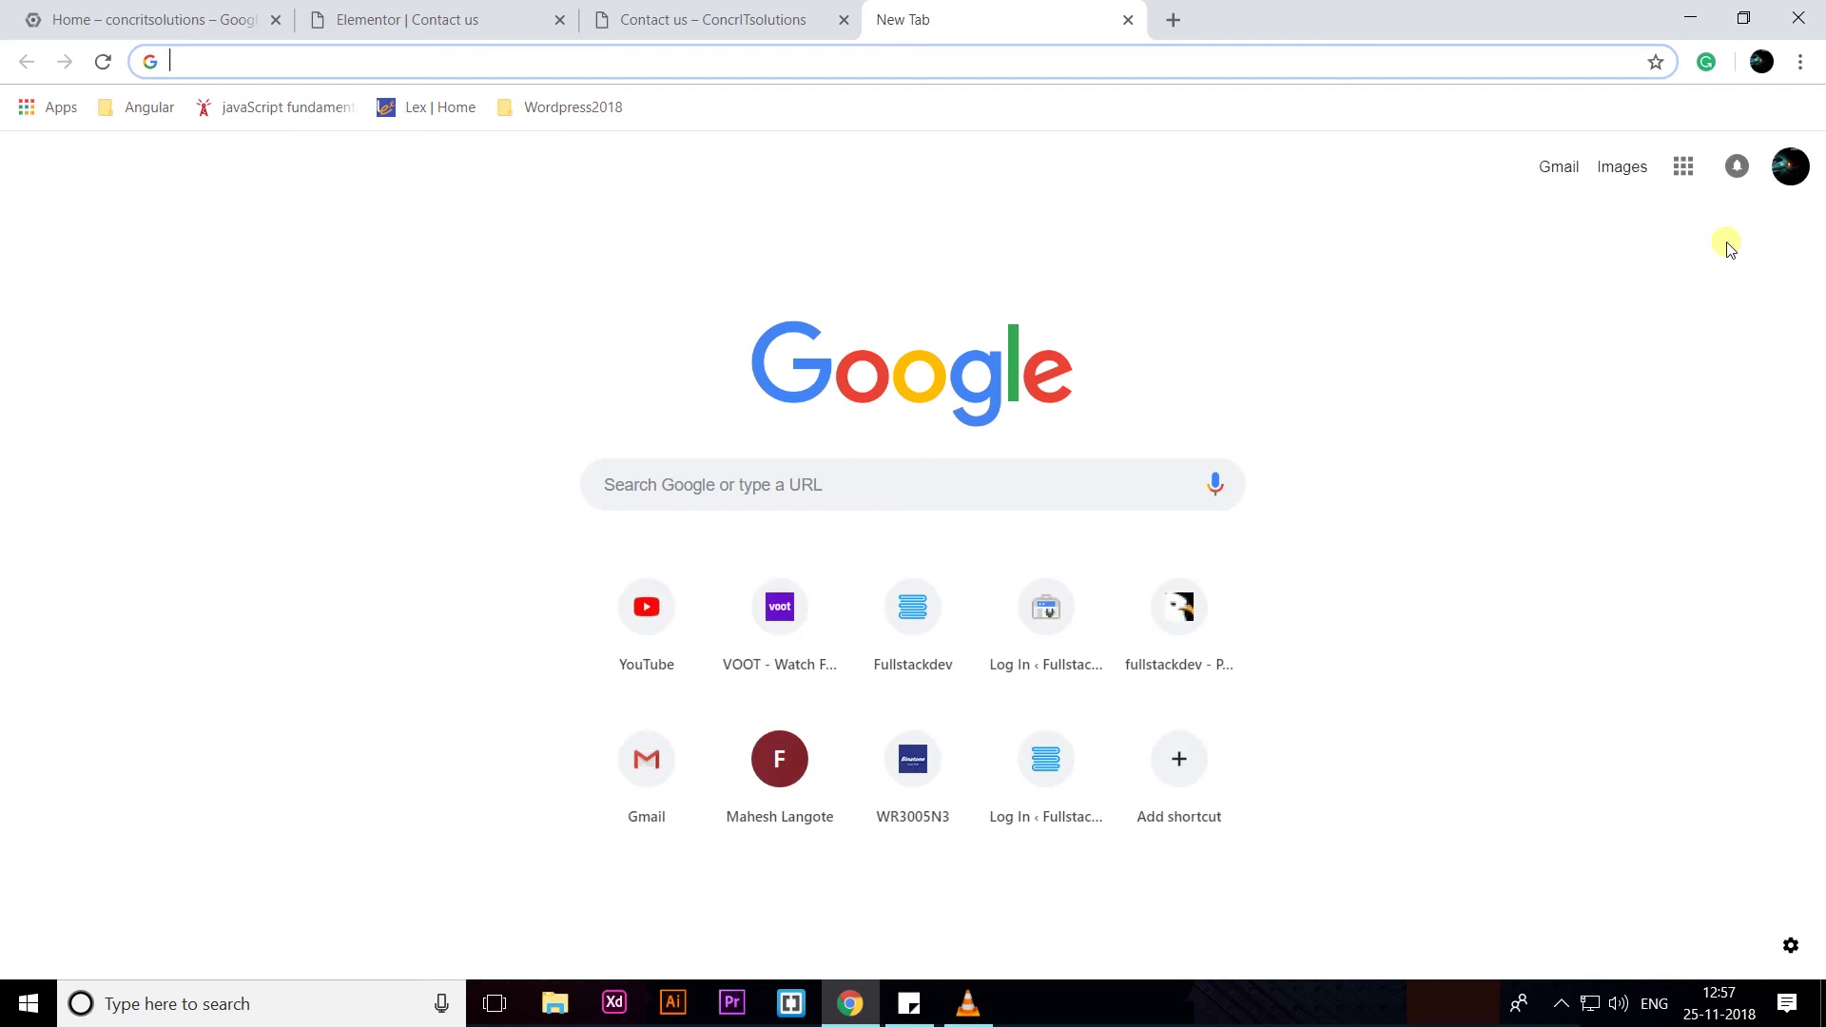
- In Gmail, open the ConcrITsolutions 'just want to say hi' contact-form email
{"action": "left_click", "coordinate": [1564, 177]}
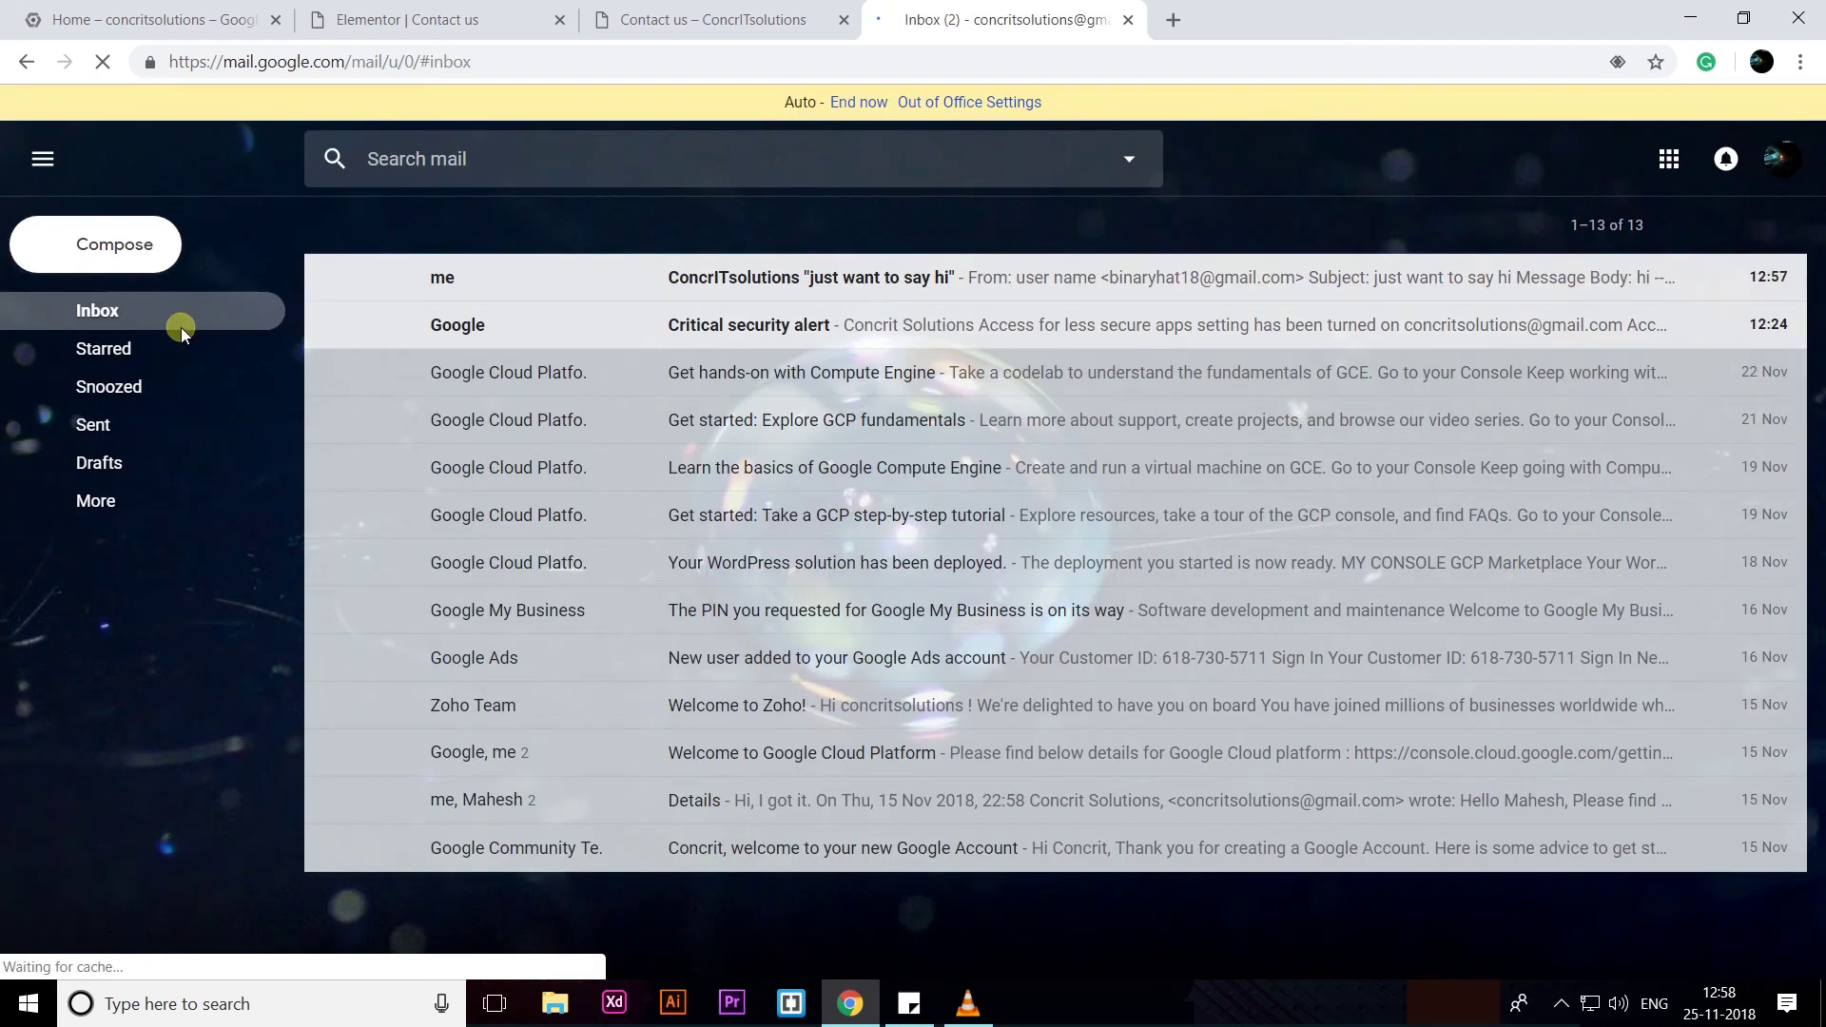
{"action": "left_click", "coordinate": [772, 284]}
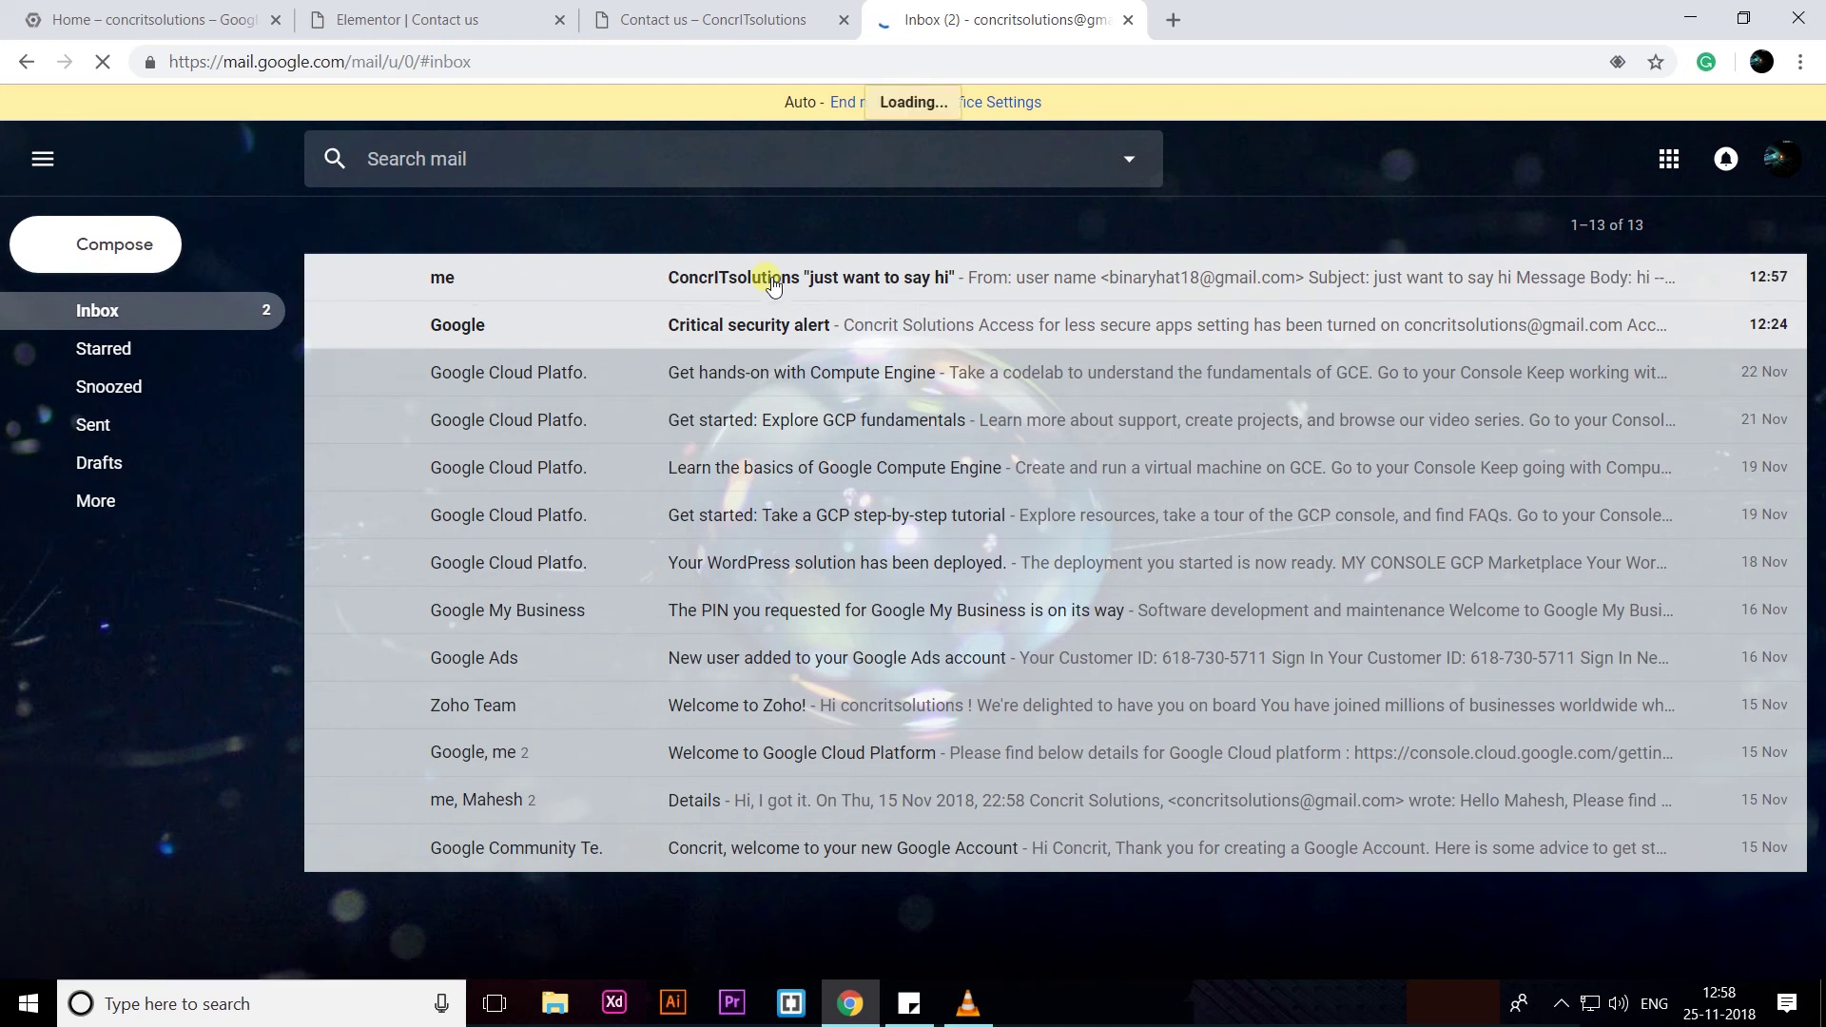